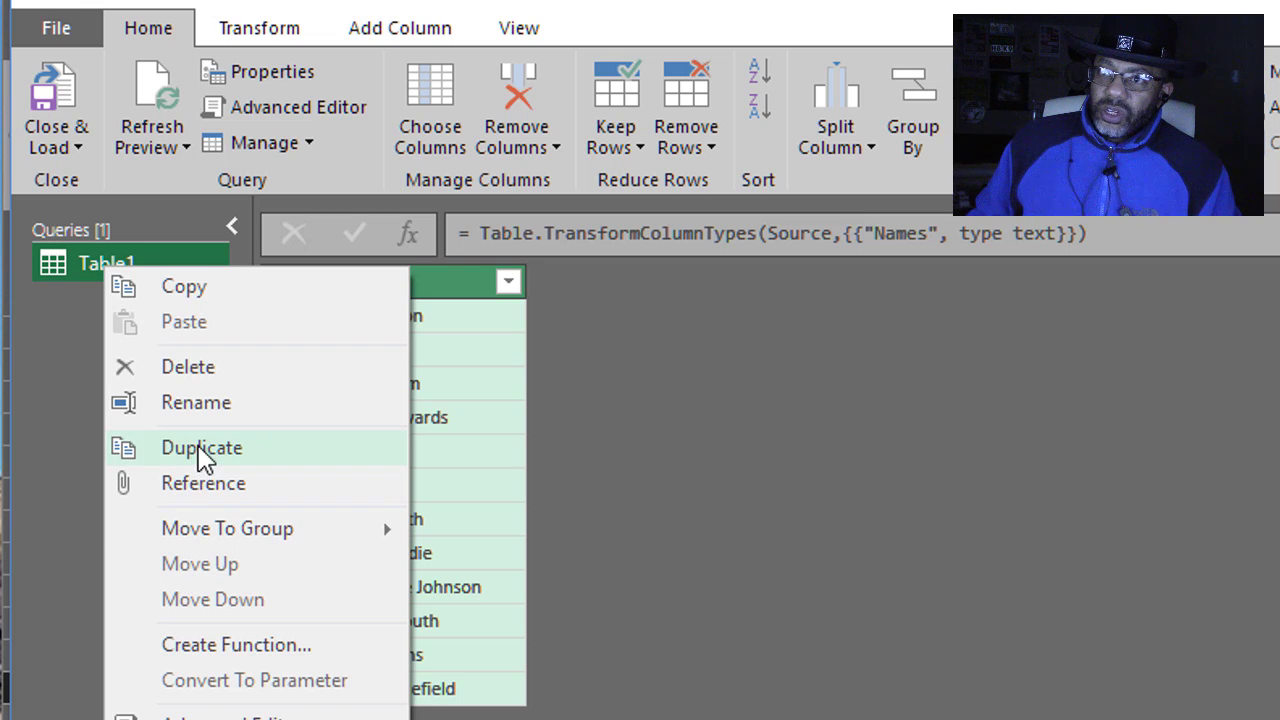
Duplicate the Table1 query, then delete the duplicate Table1 (2)
click(203, 449)
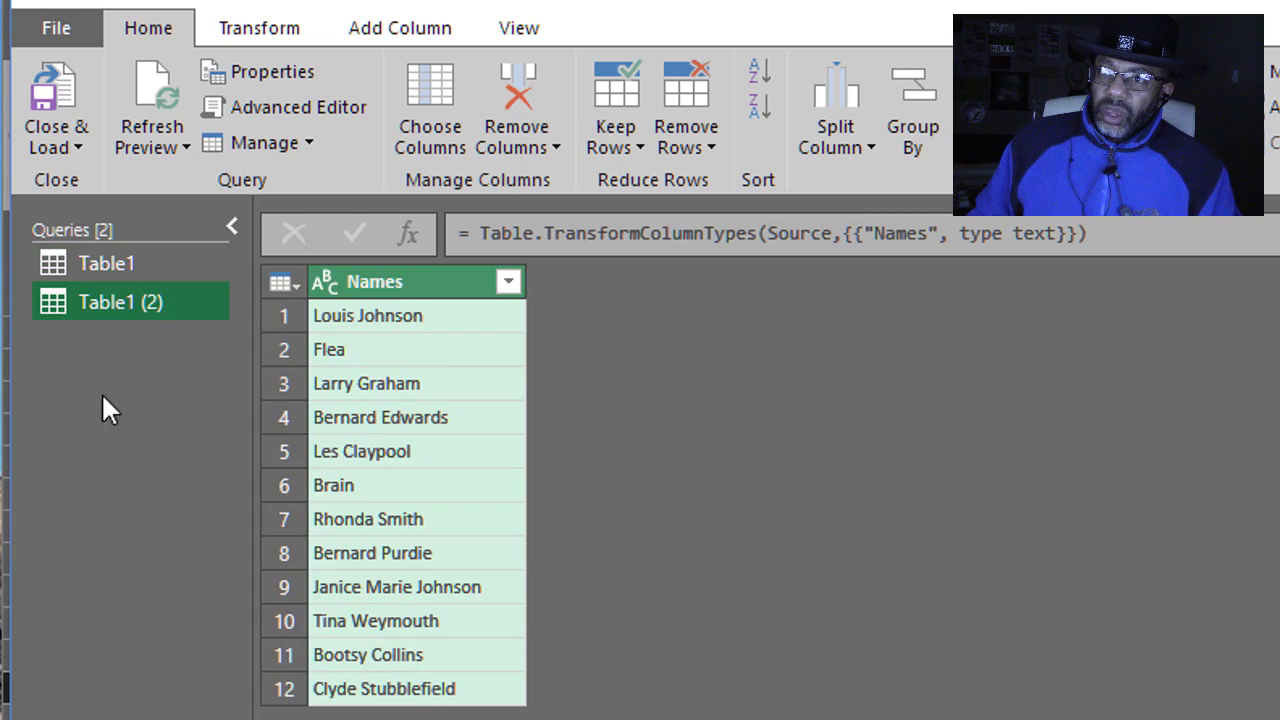
right_click(116, 307)
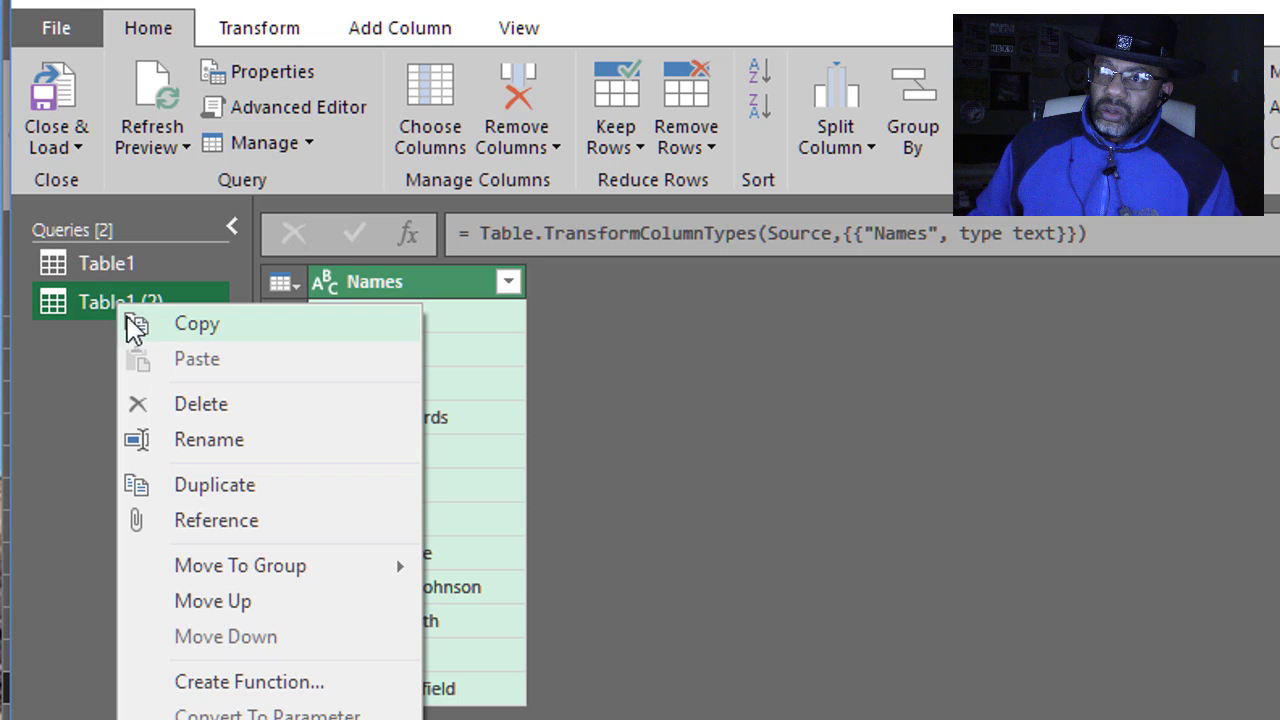
click(178, 410)
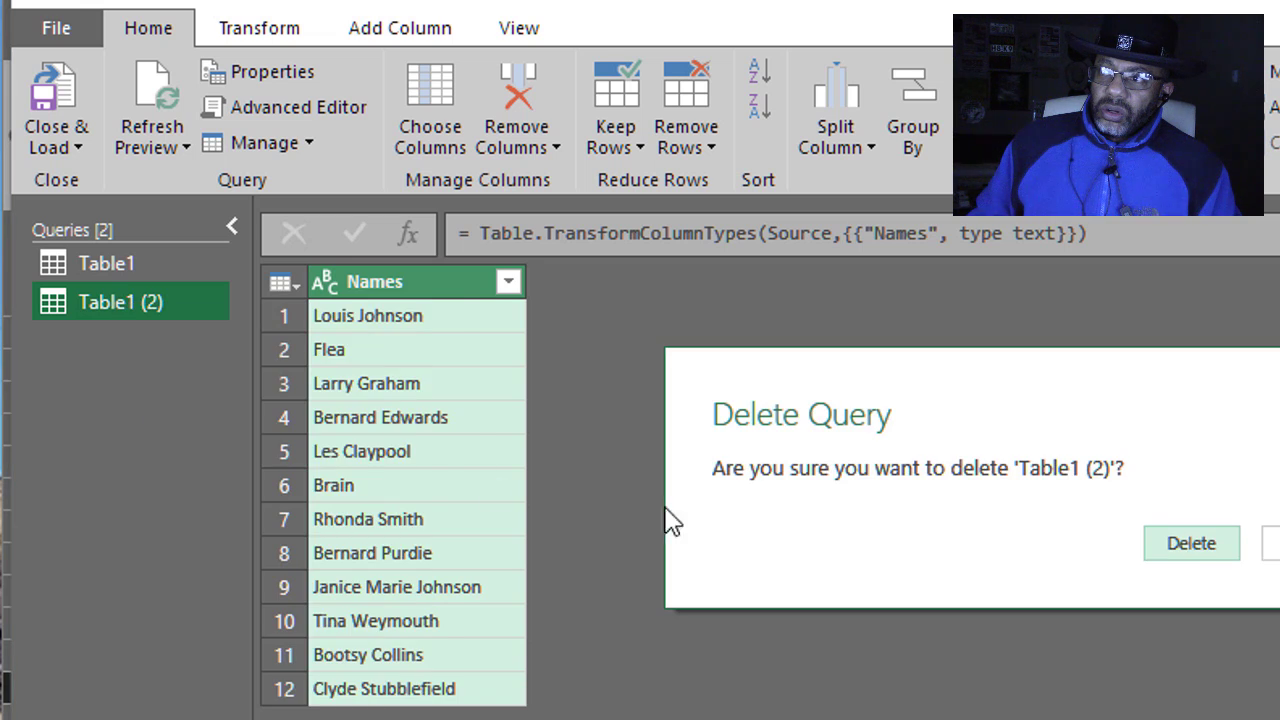
click(1191, 545)
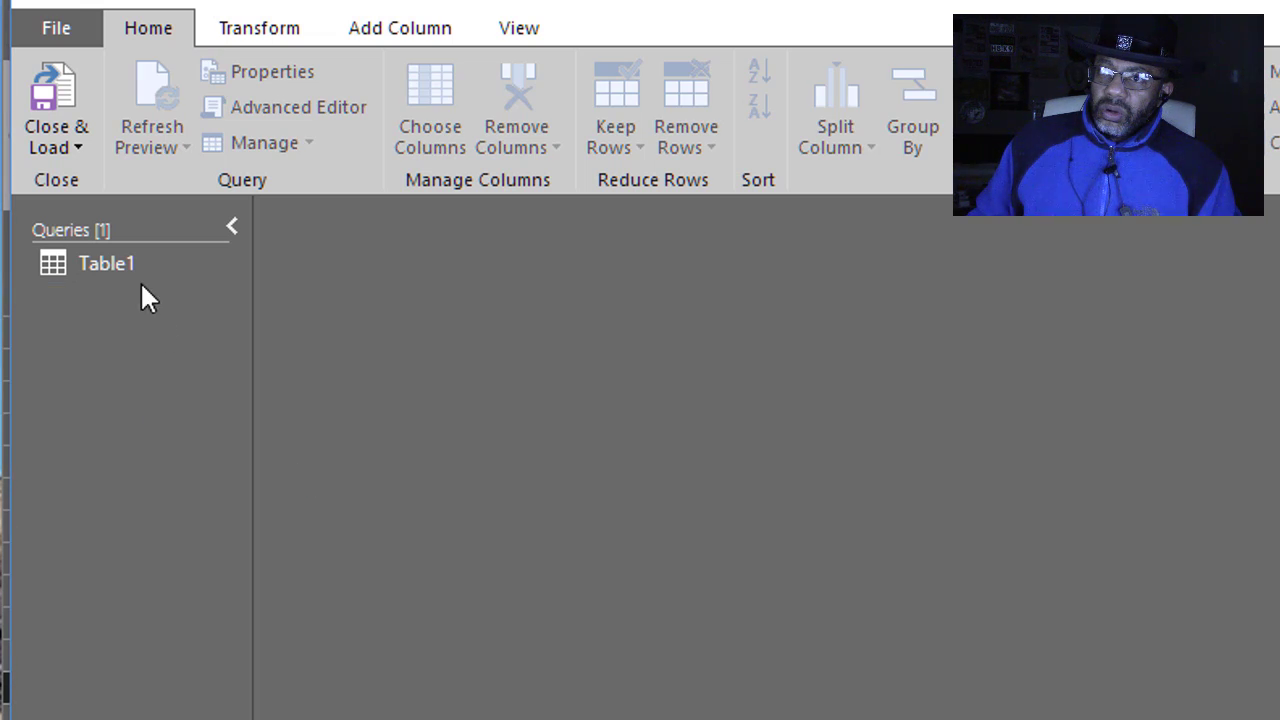
Create Table1 (2) as a reference to Table1
click(135, 270)
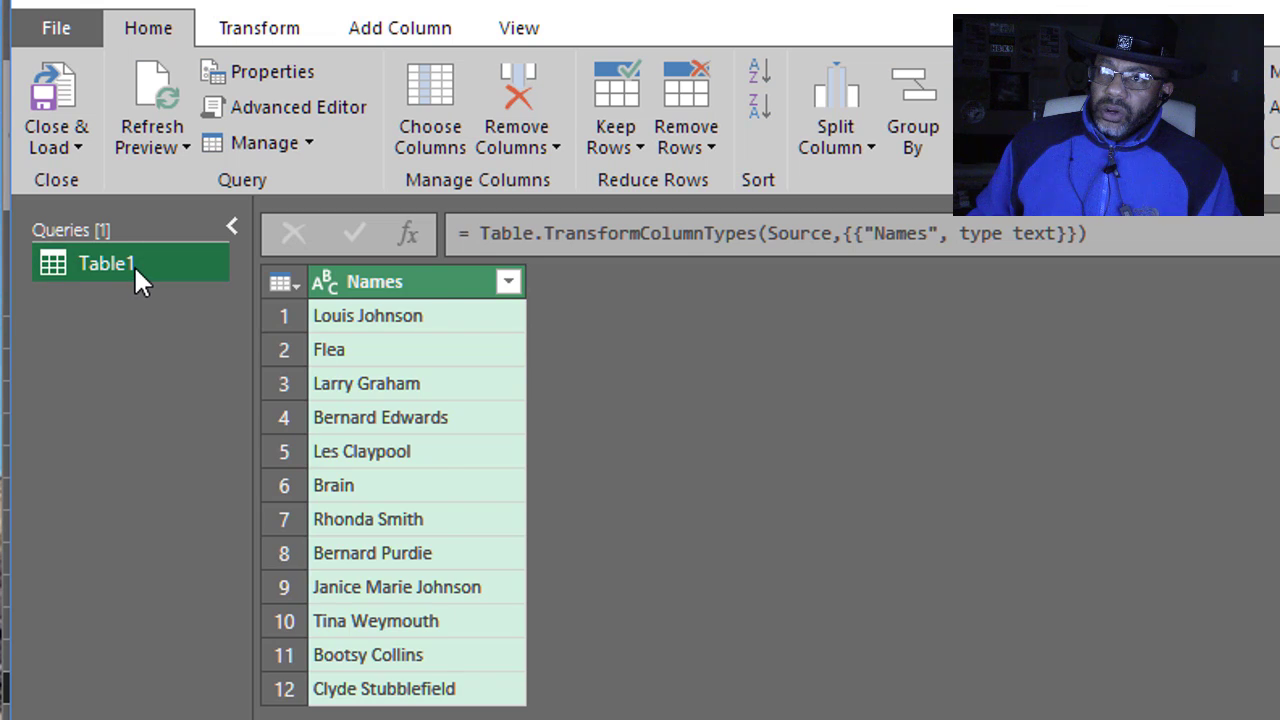
right_click(134, 265)
click(74, 607)
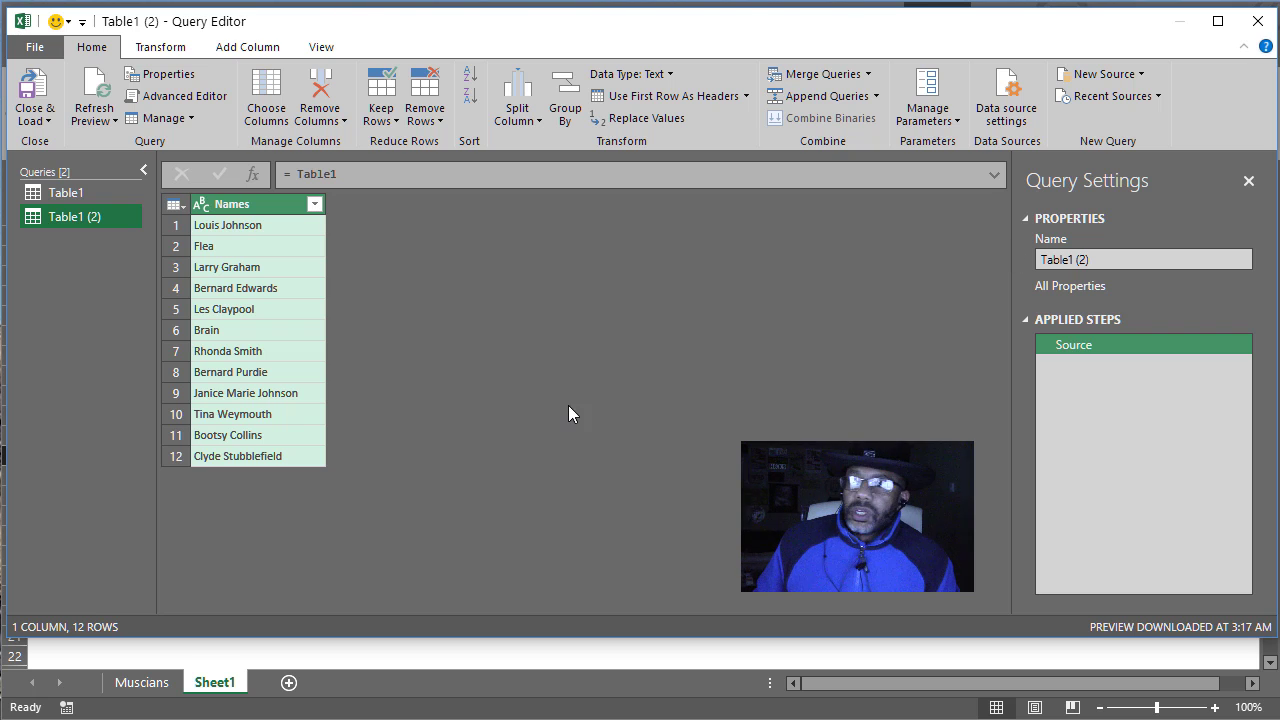
Close Power Query Editor, keep the changes, and go to the Muscians sheet
click(1257, 20)
click(741, 367)
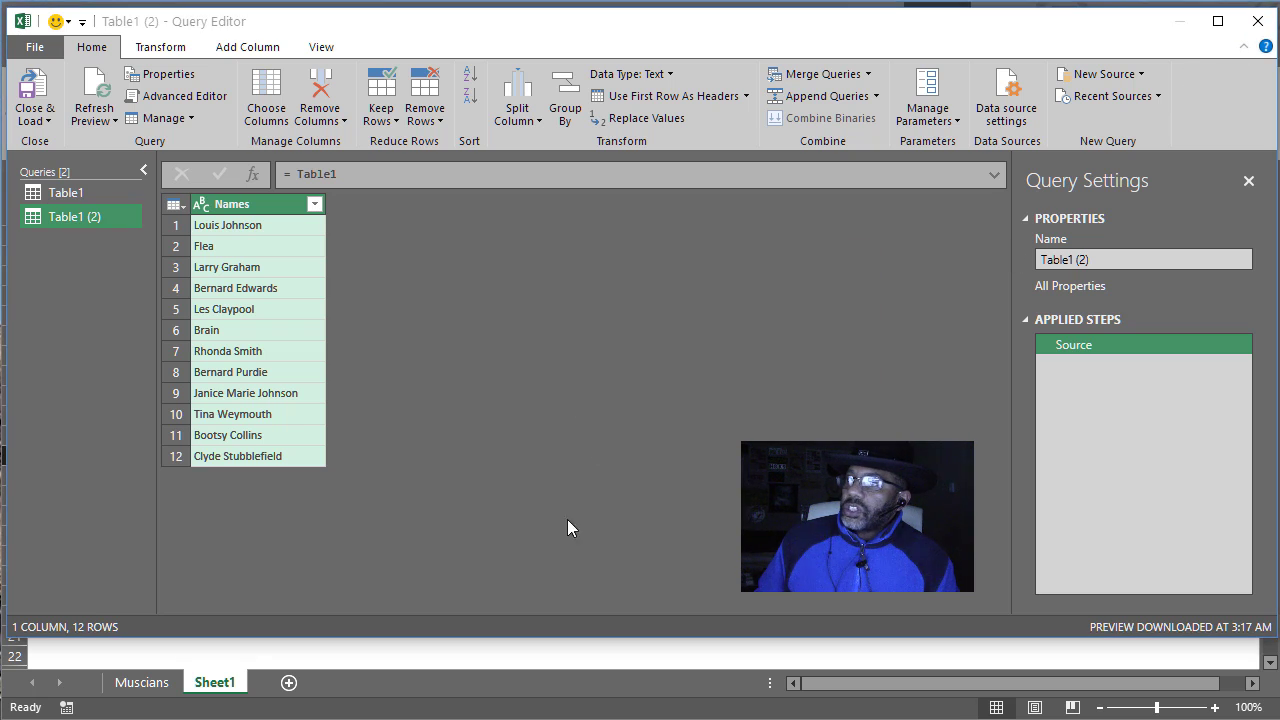
click(160, 683)
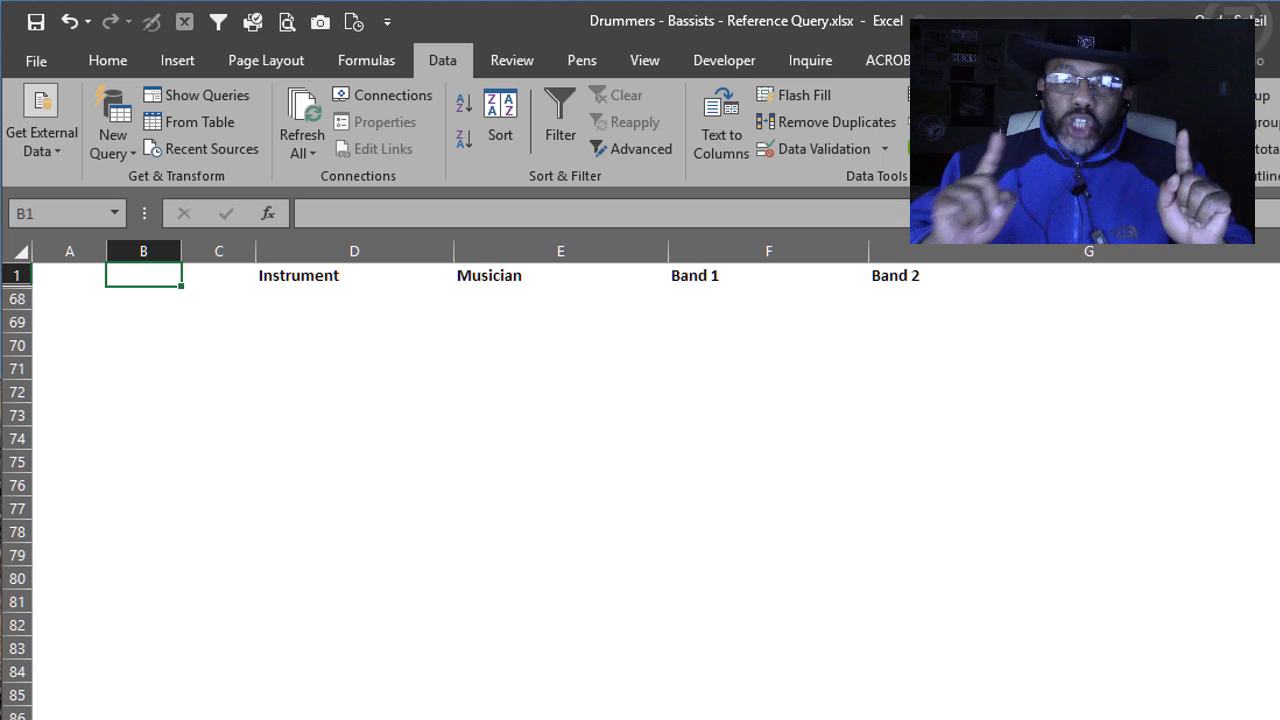
Unhide the hidden rows within rows 1 to 68
drag(8, 272, 11, 300)
right_click(12, 301)
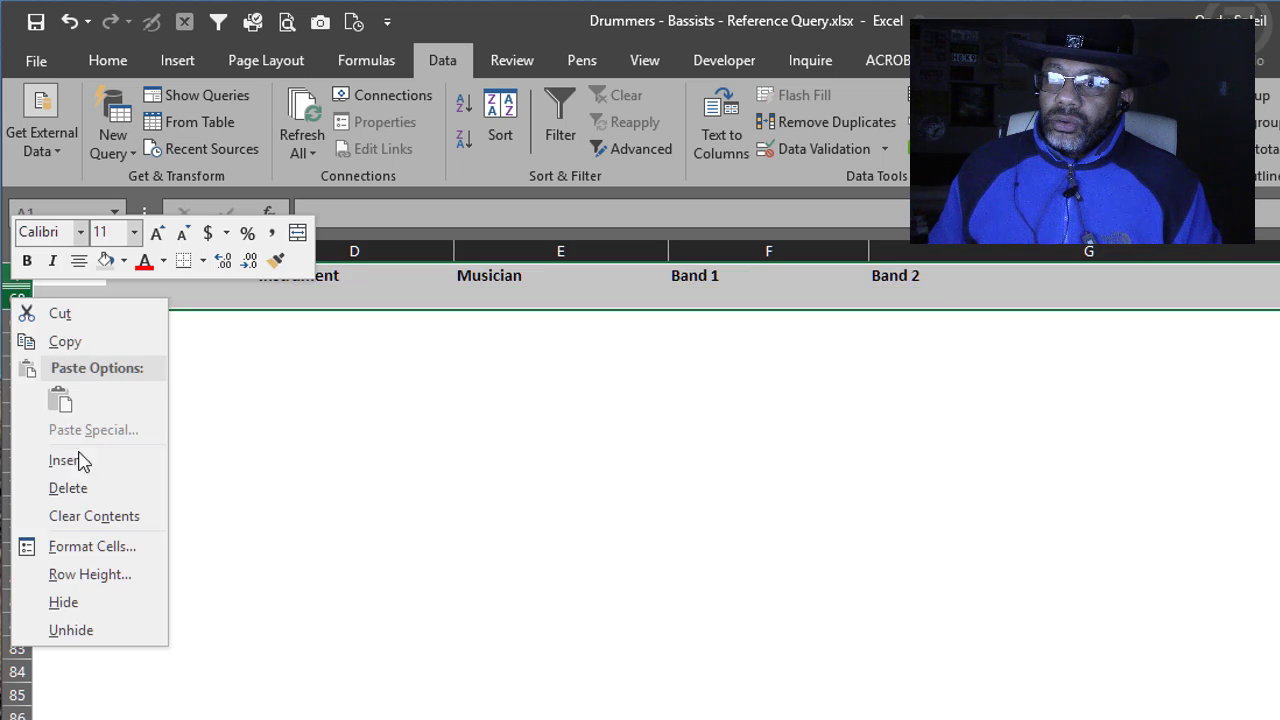
click(78, 630)
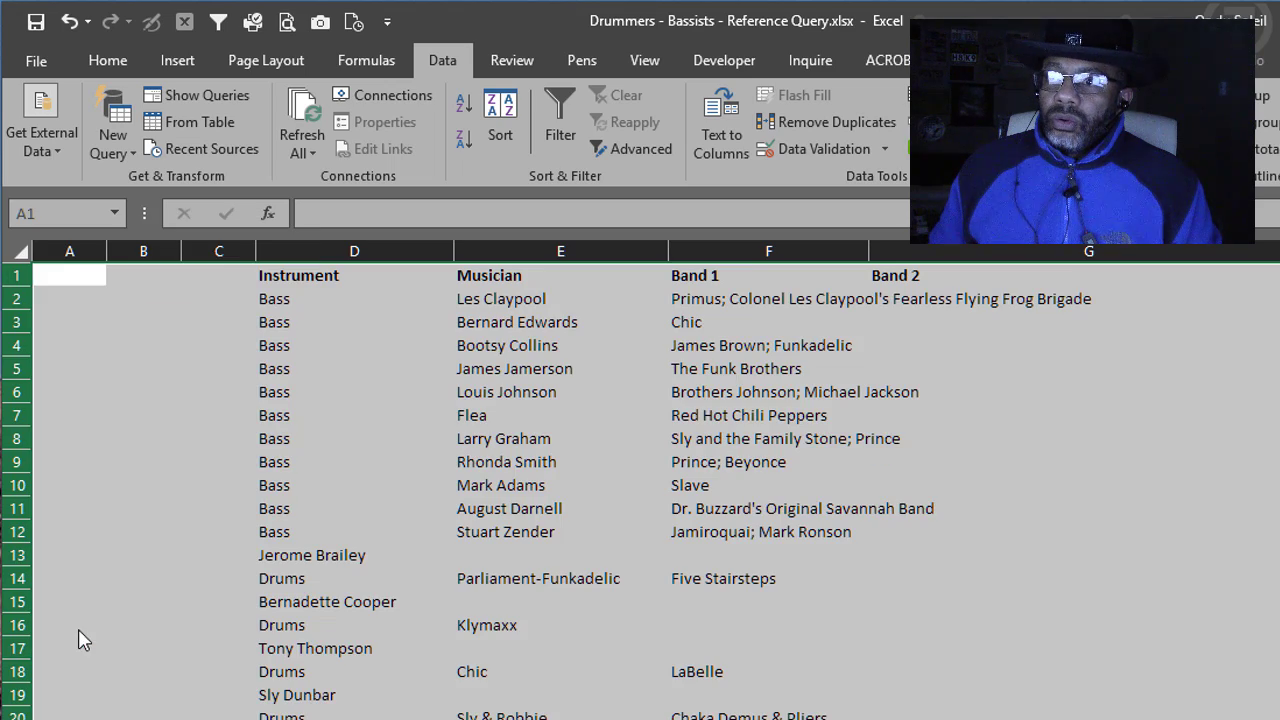
Select the Bass entries and bassist names, and check the first Band 1 entry
click(334, 465)
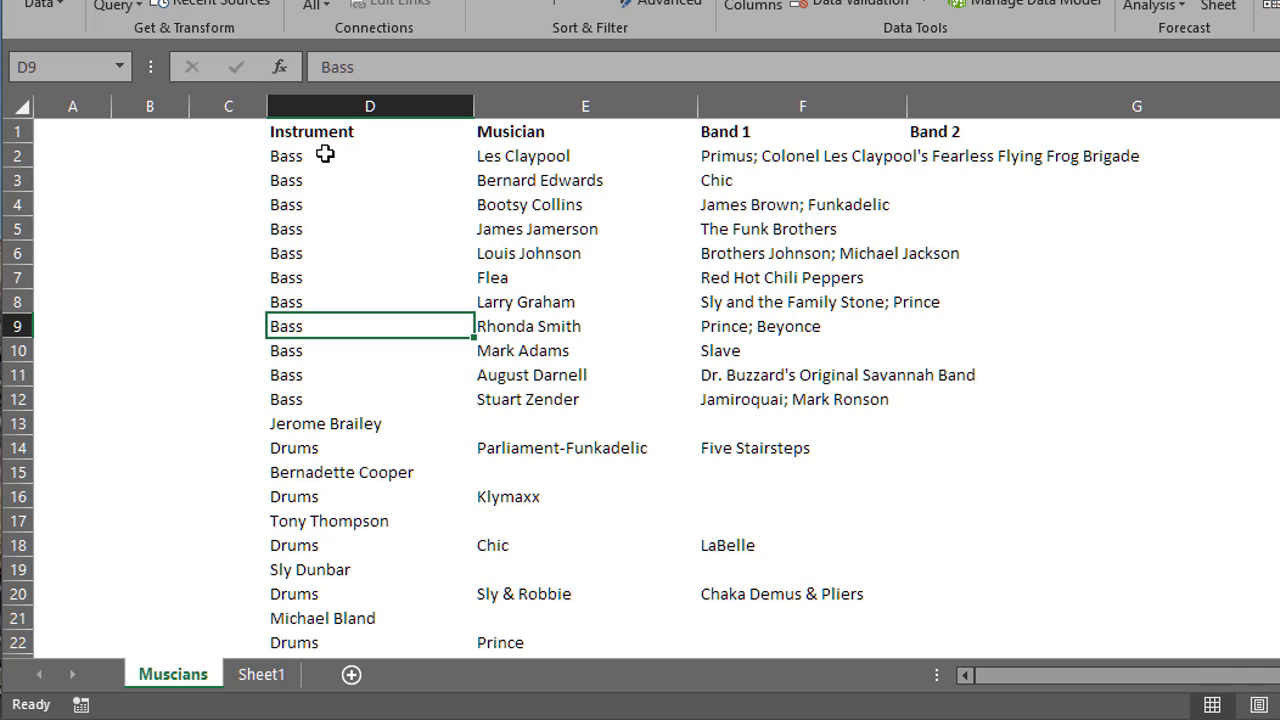
drag(325, 154, 337, 390)
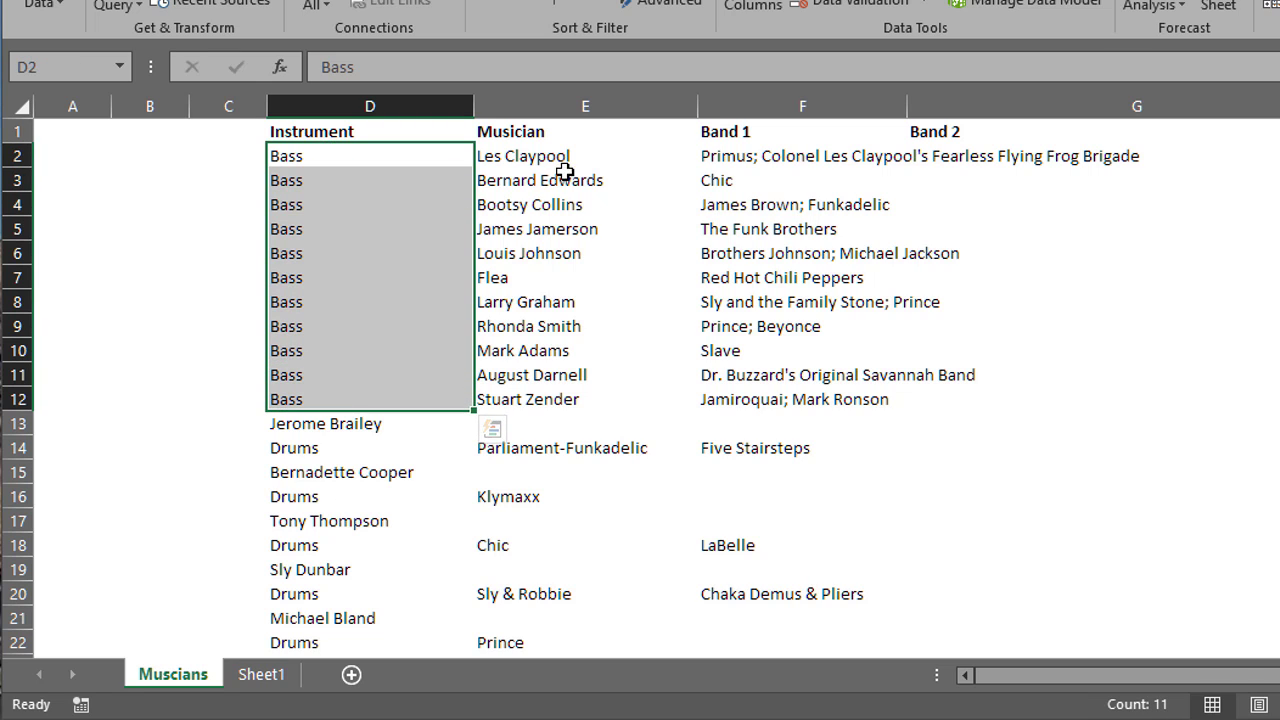
drag(567, 158, 546, 398)
click(737, 160)
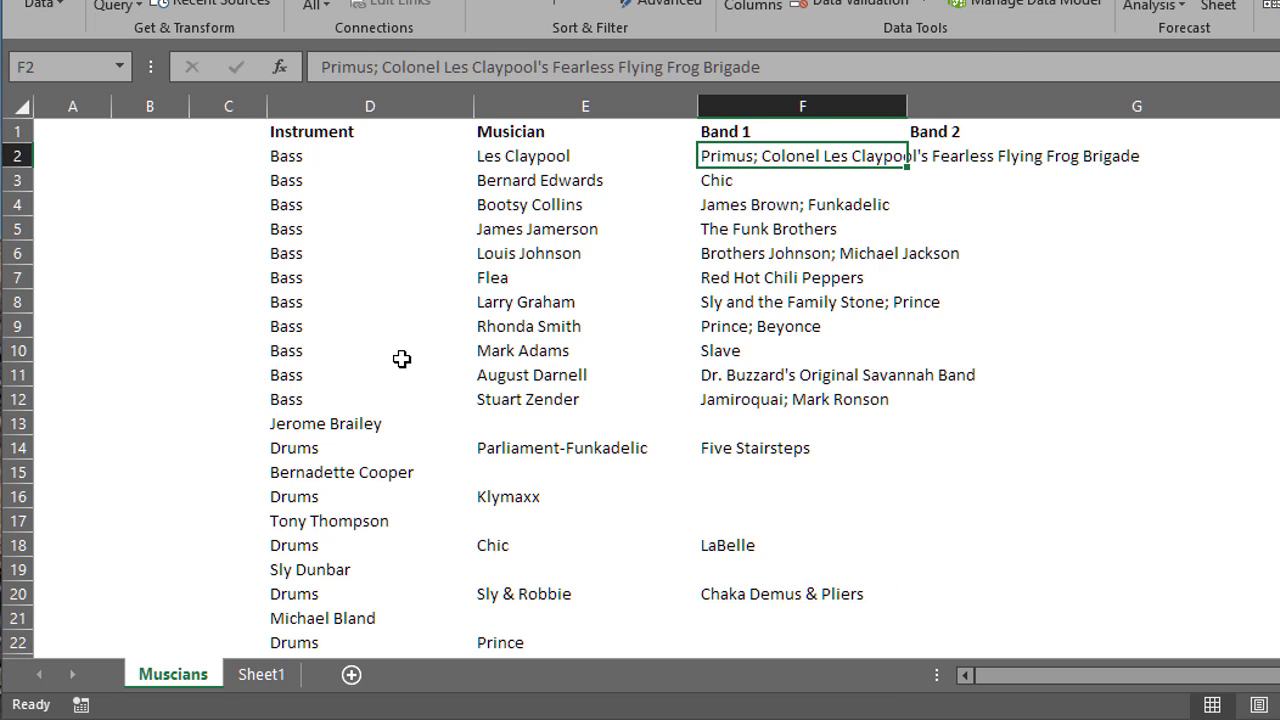
scroll(401, 358, down, 2)
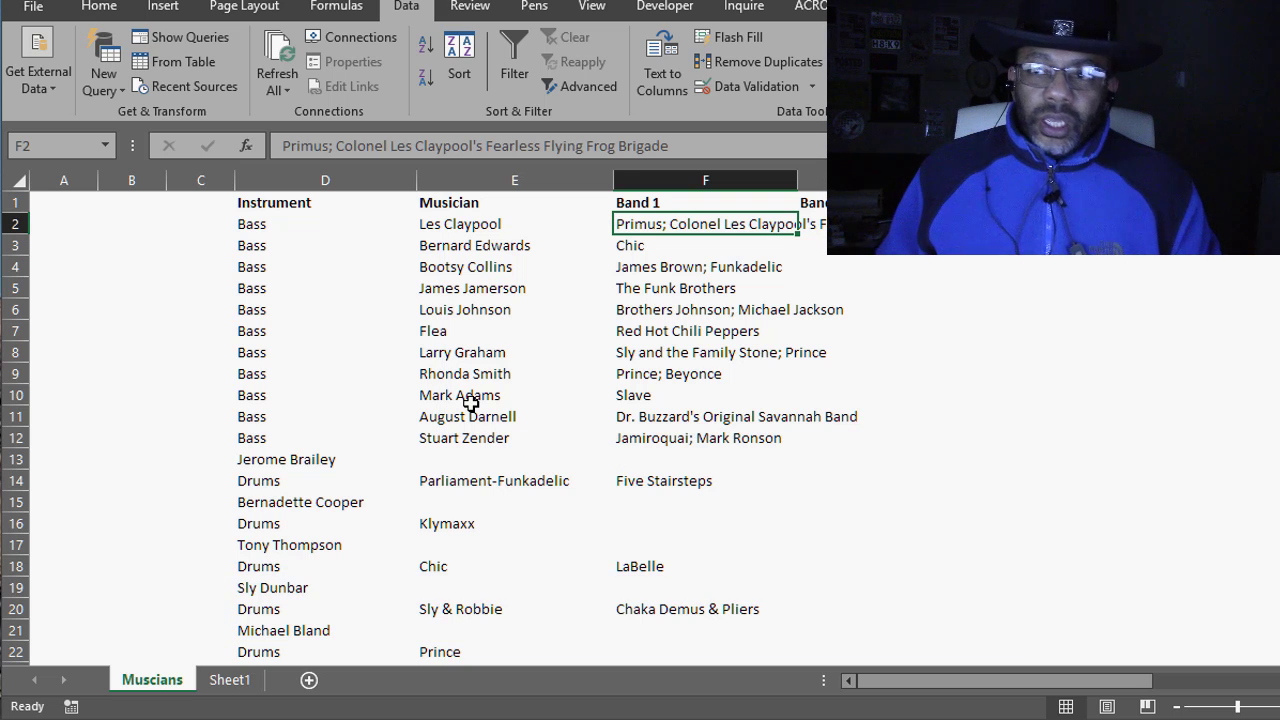
Convert D1:G28 into a table with headers
click(180, 12)
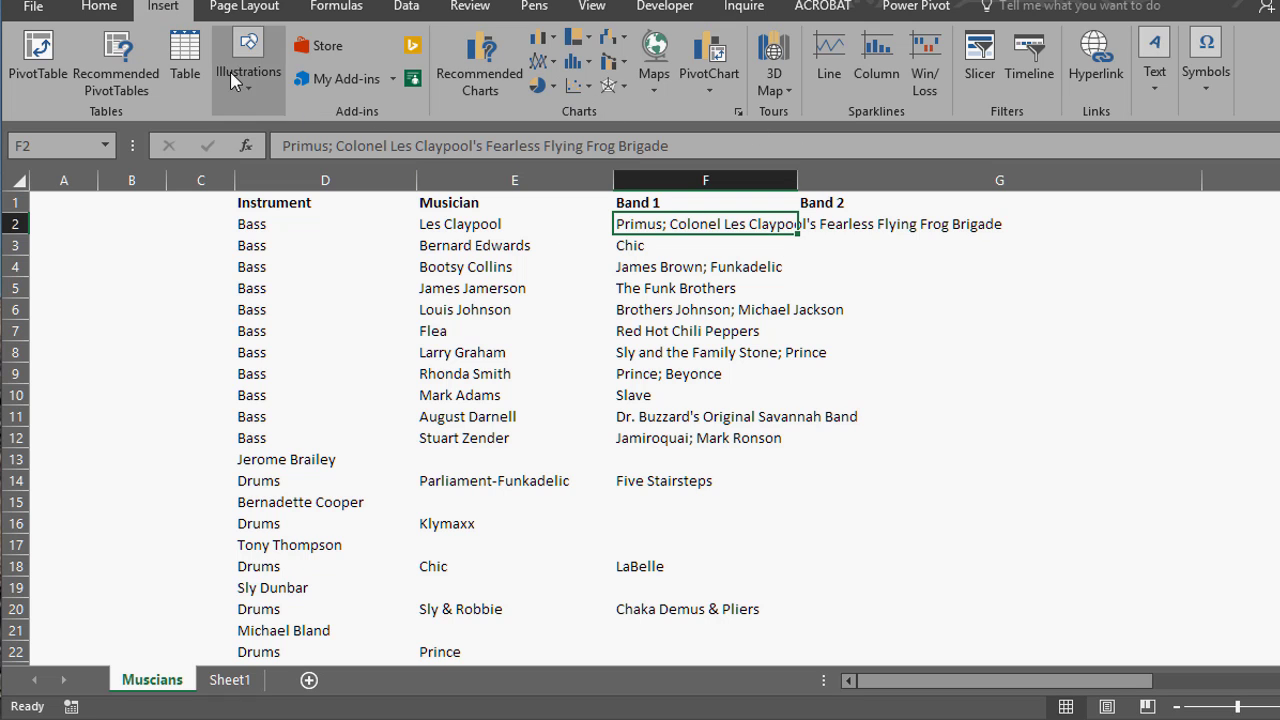
click(185, 62)
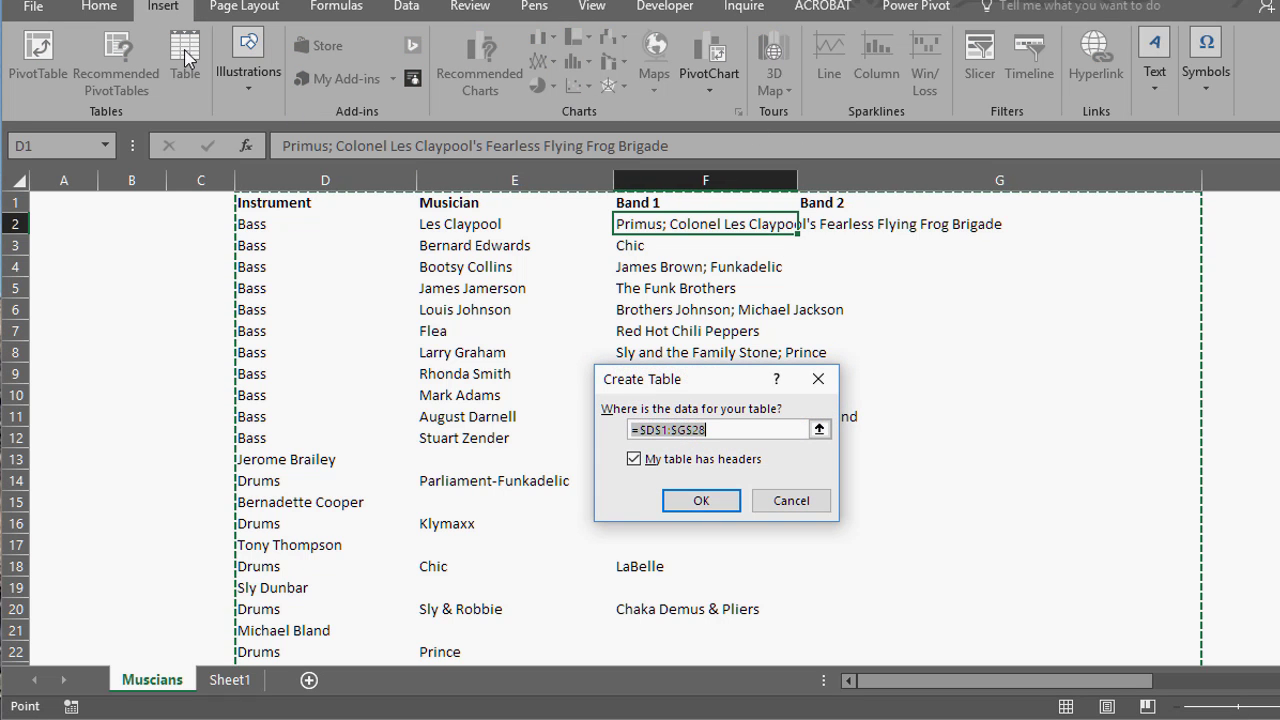
click(700, 502)
scroll(687, 508, down, 4)
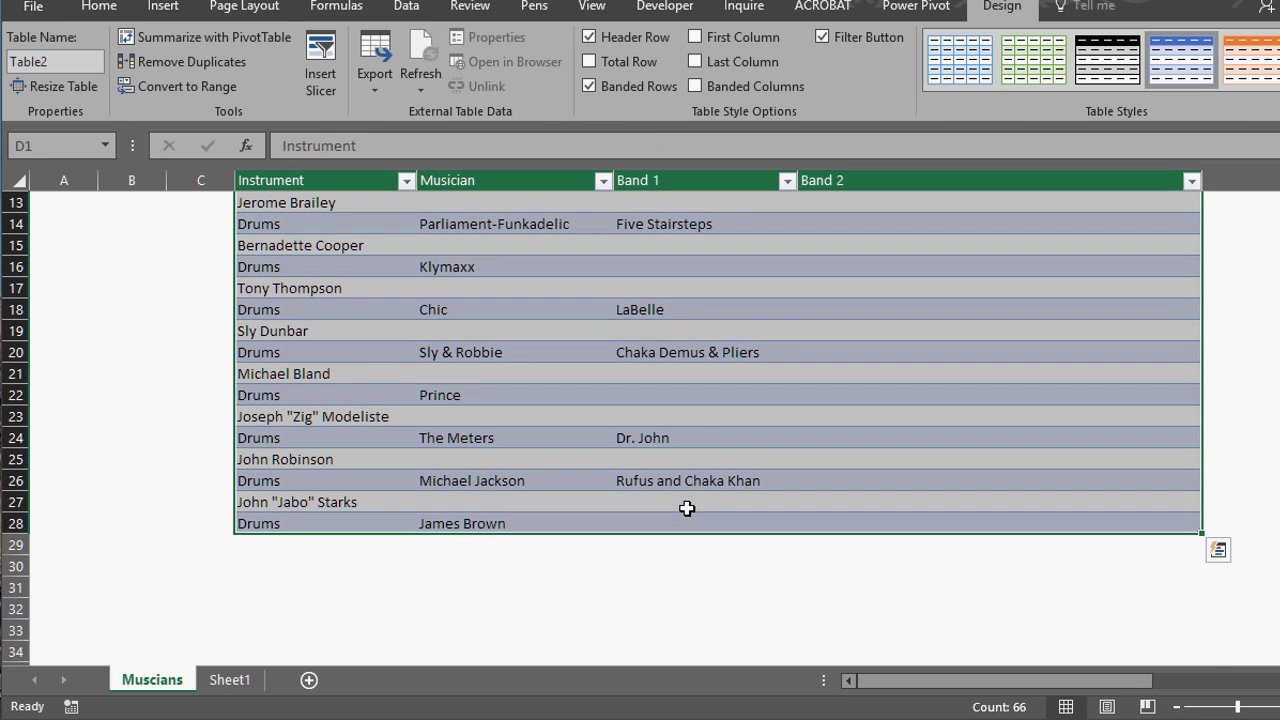
scroll(687, 508, up, 4)
Autofit column F to its band lists and load the table into Power Query
click(662, 433)
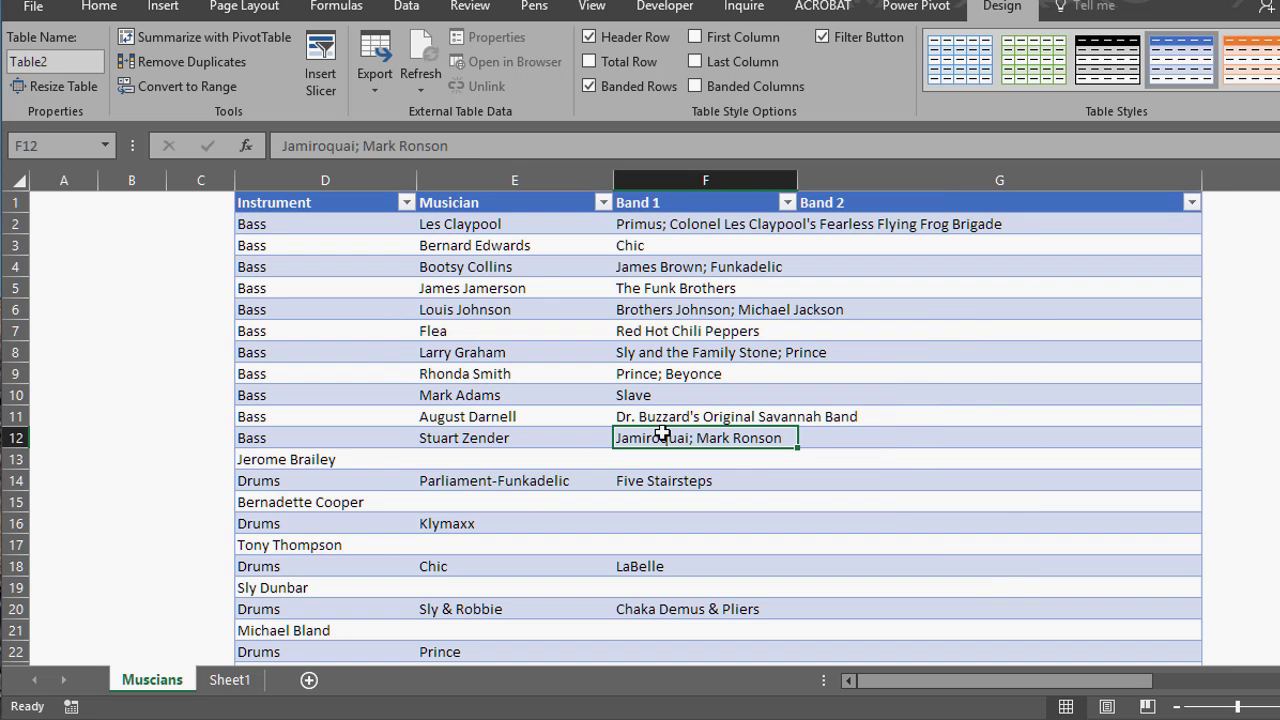
double_click(797, 180)
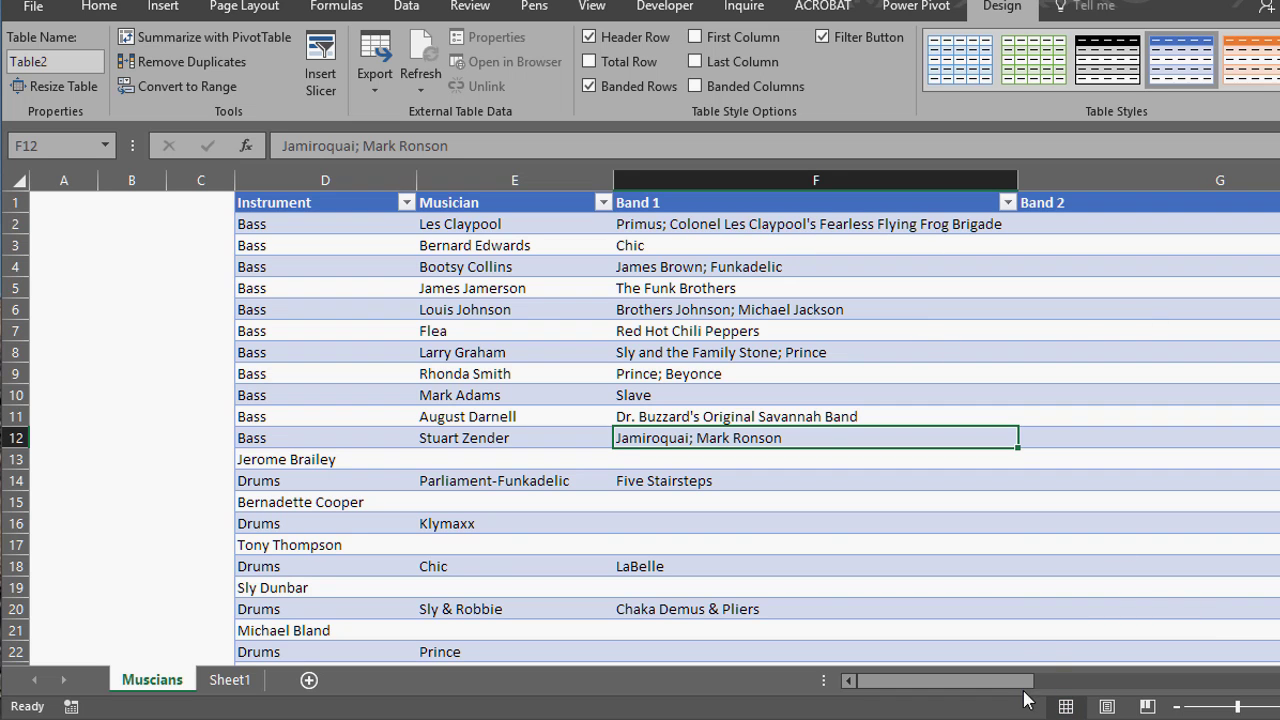
drag(945, 680, 1005, 680)
scroll(1142, 483, down, 3)
scroll(1142, 483, up, 3)
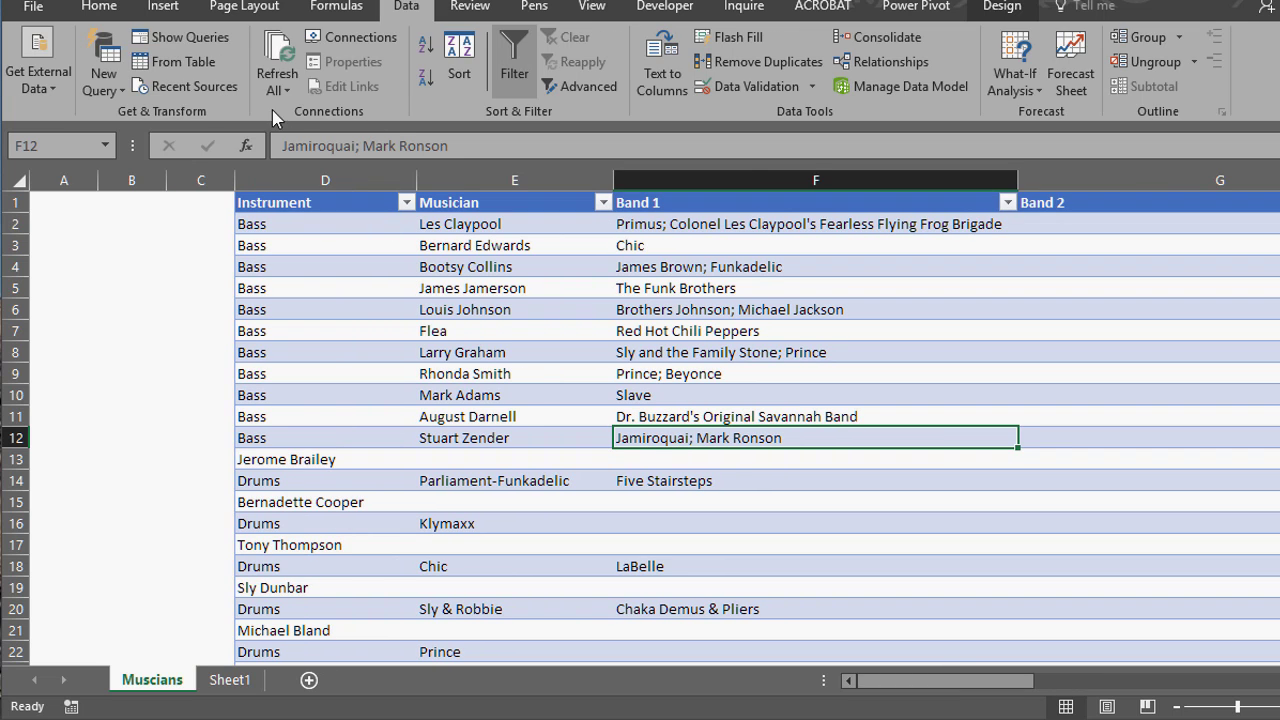
click(183, 63)
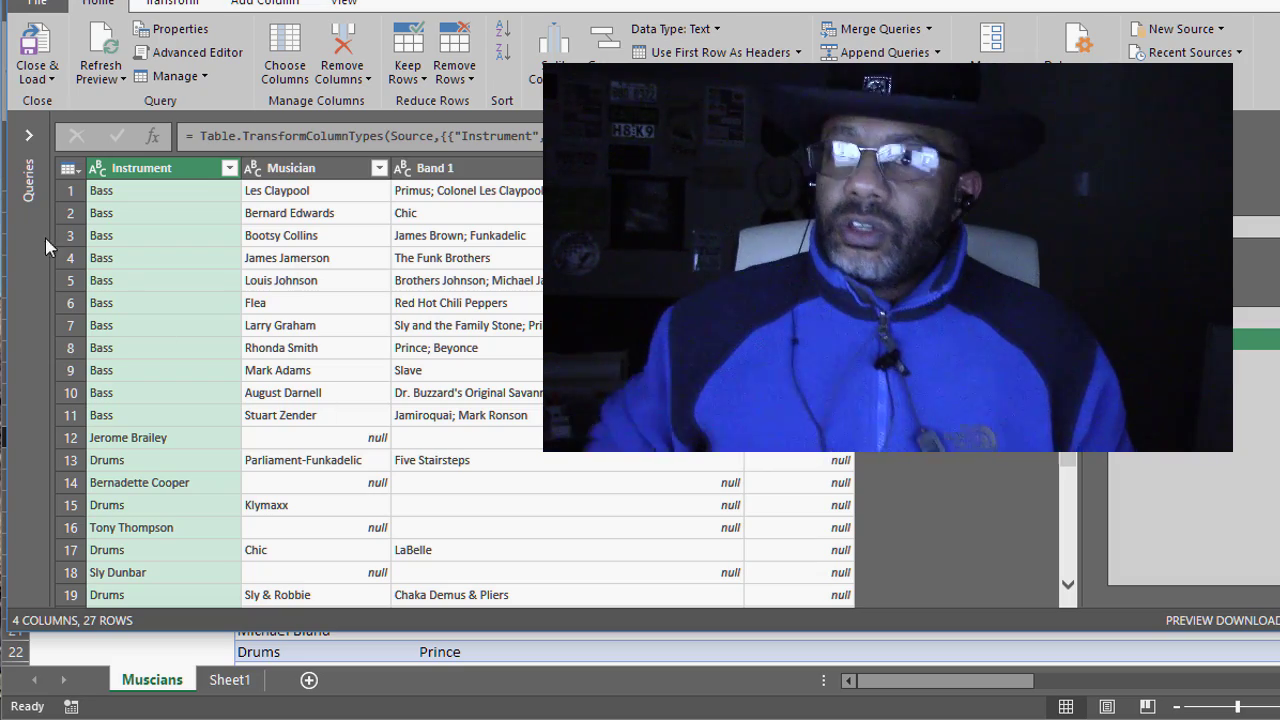
Create a Table2 (2) query that references Table2
click(29, 135)
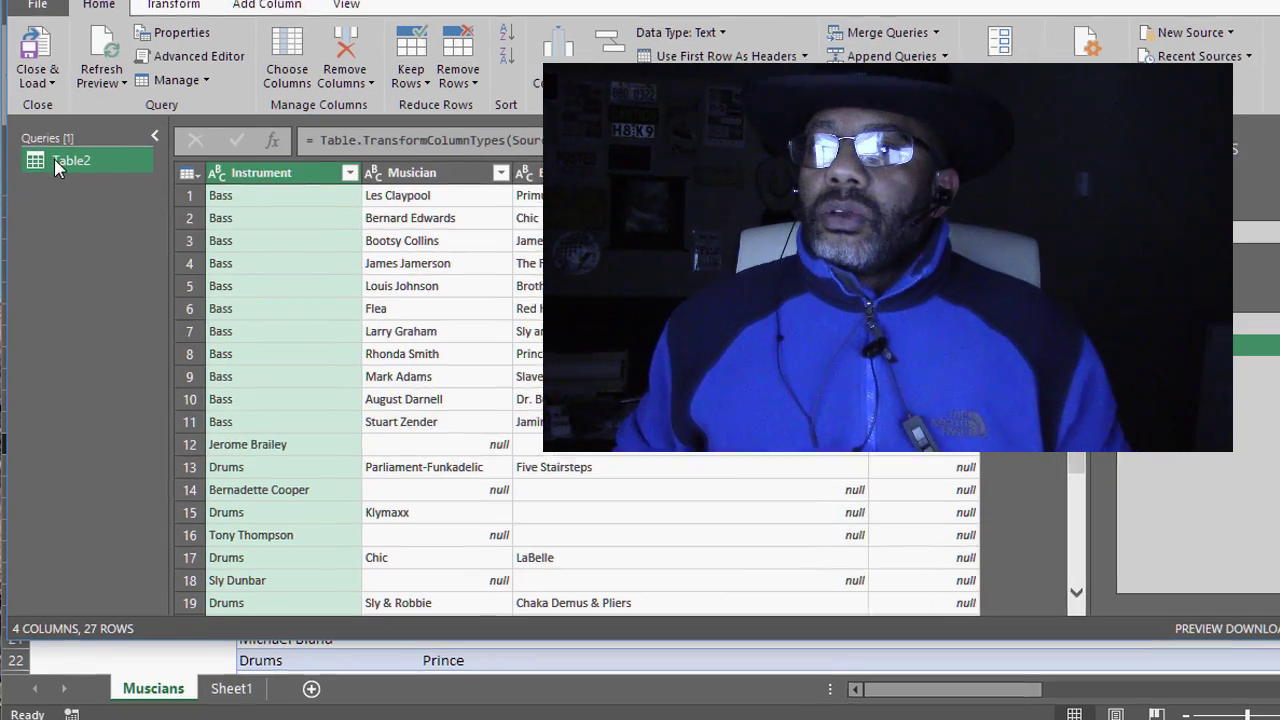
right_click(50, 157)
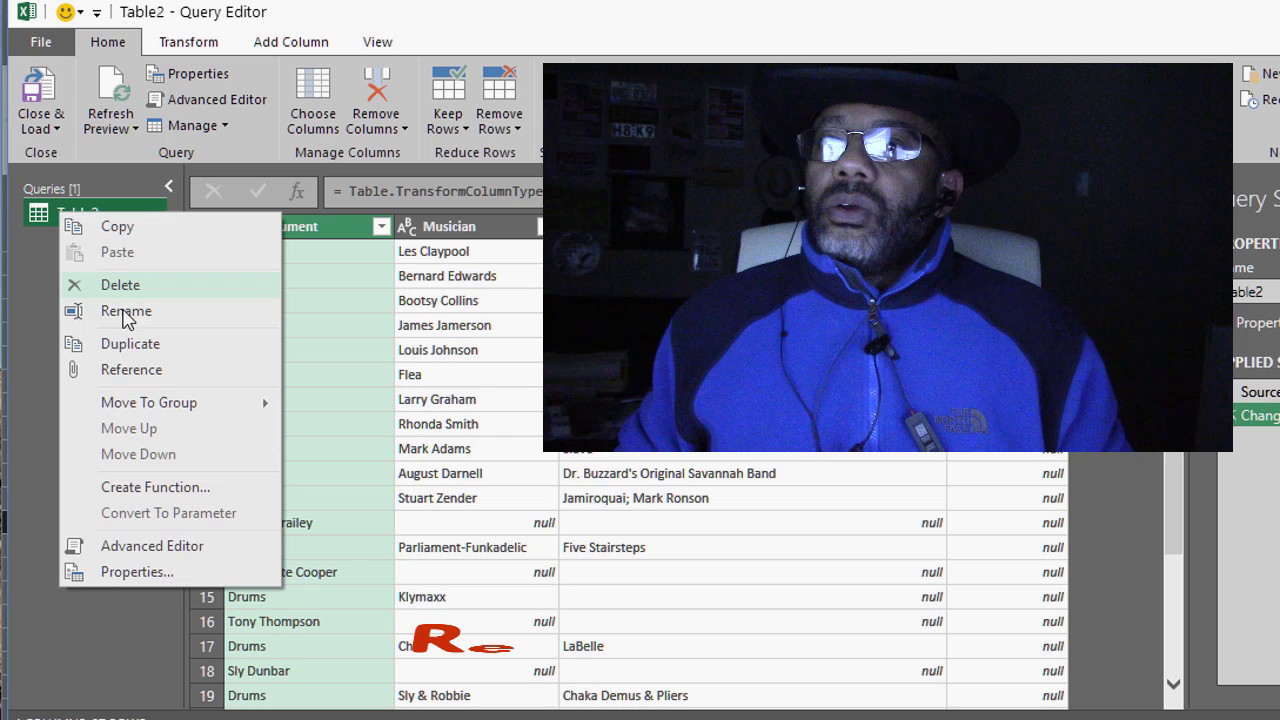
click(126, 369)
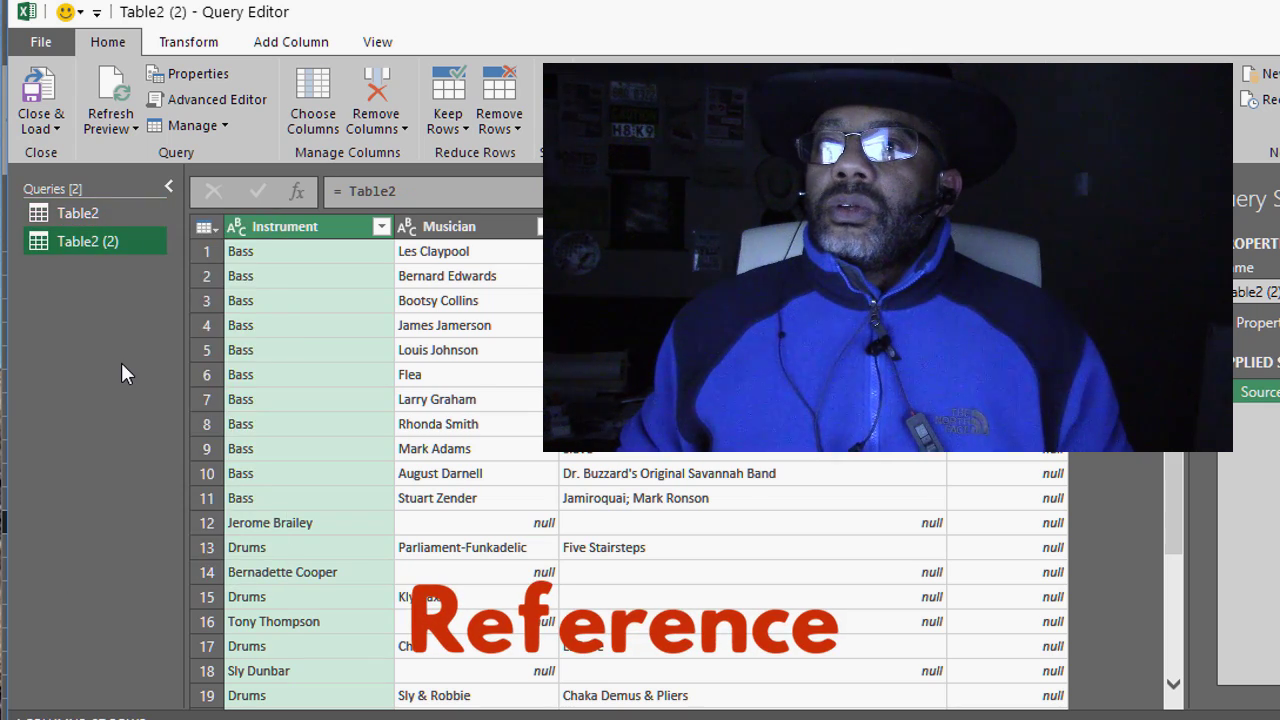
Rename the Table2 query to 'Raw Data'
right_click(78, 217)
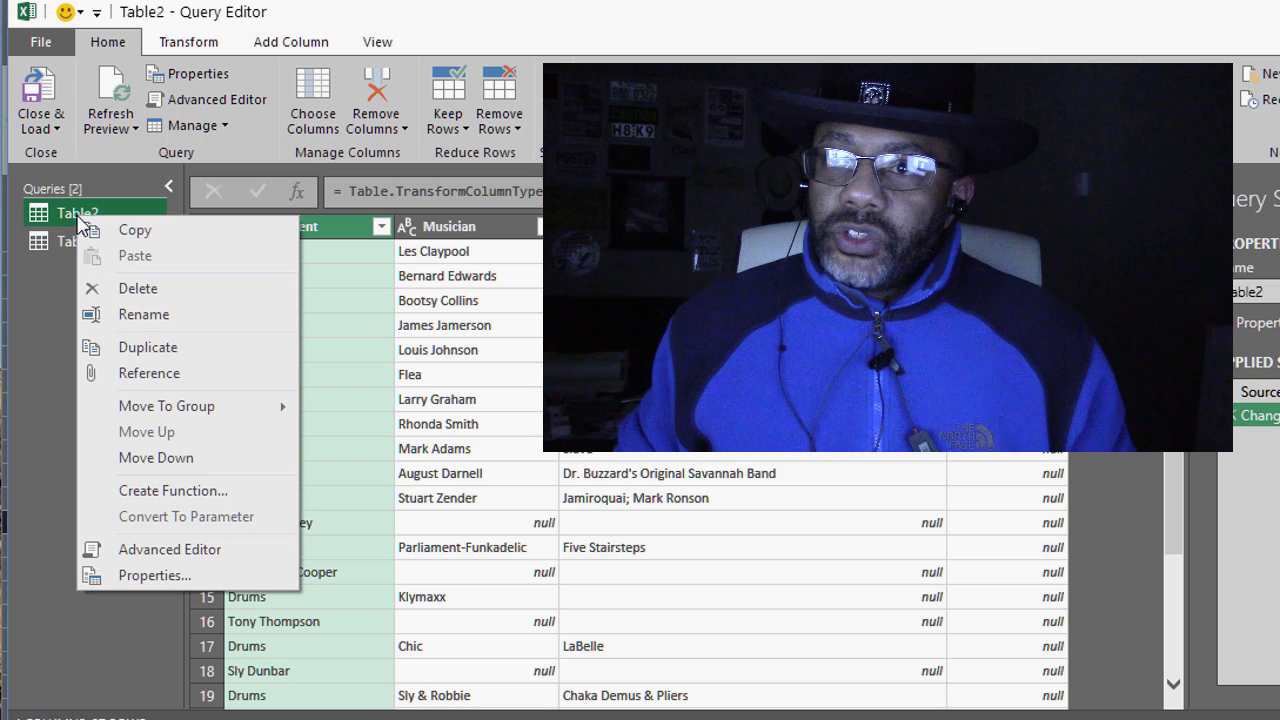
click(139, 314)
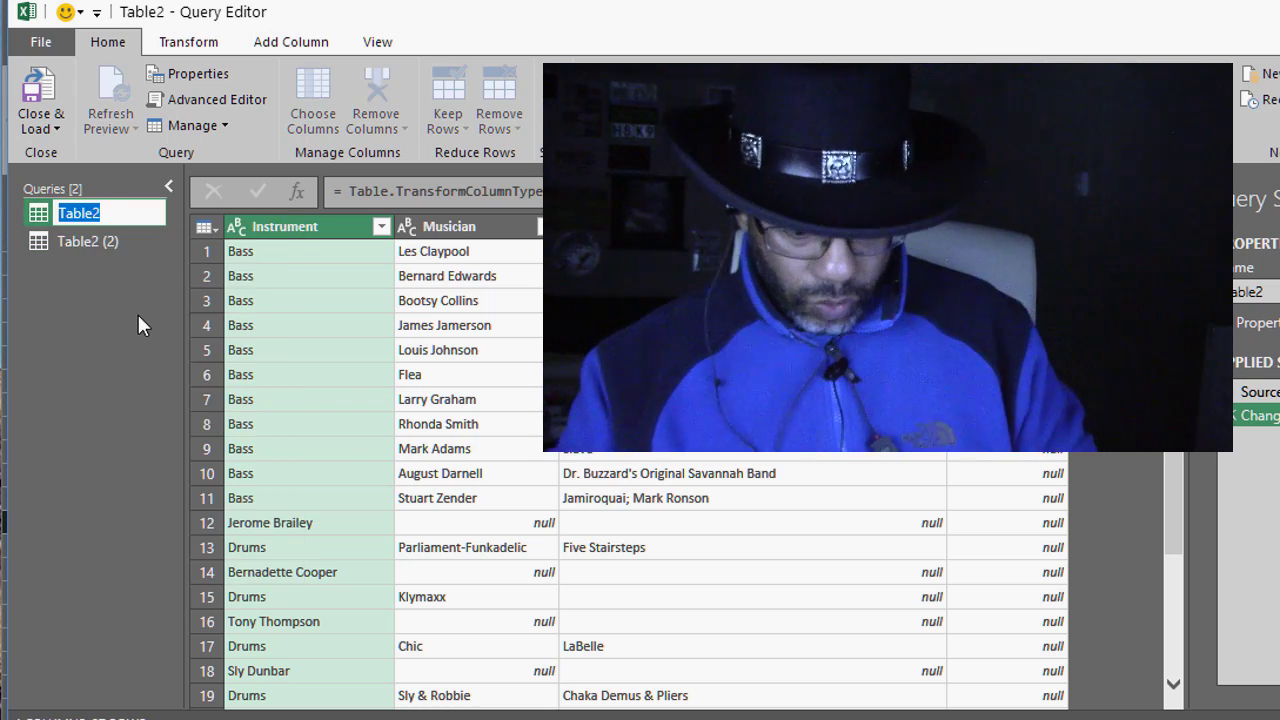
text(Raw Data)
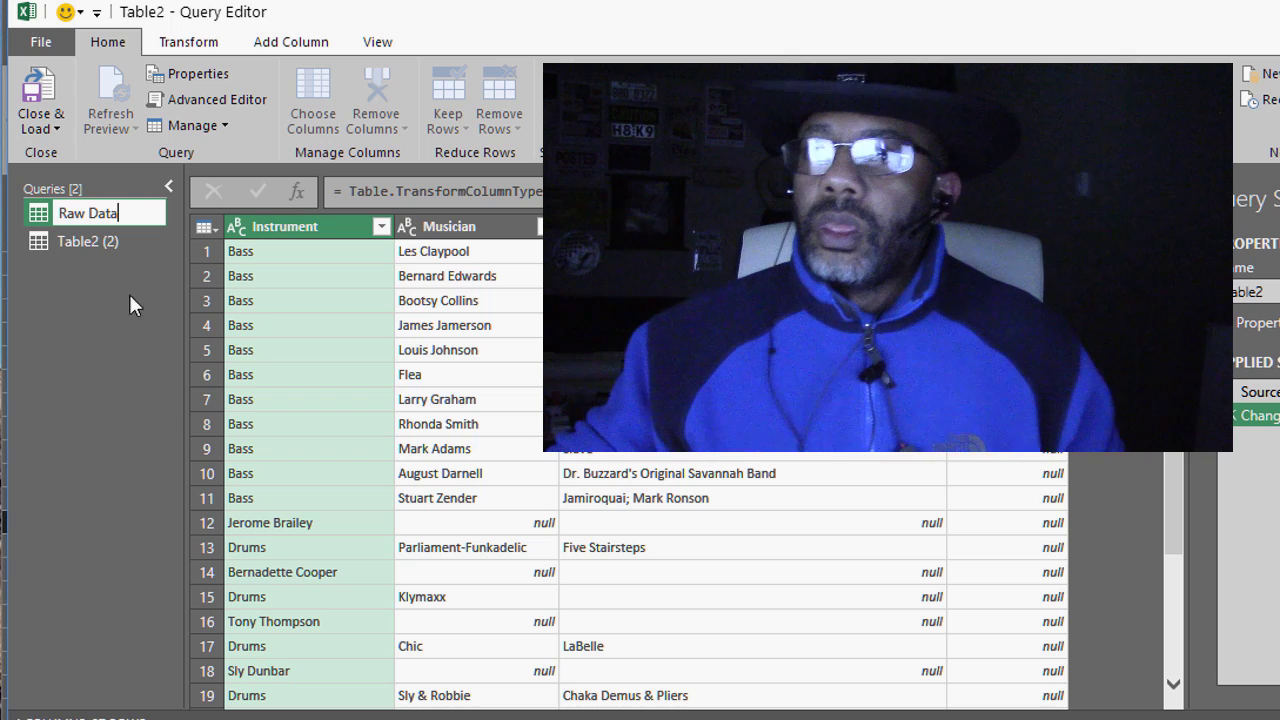
key(Return)
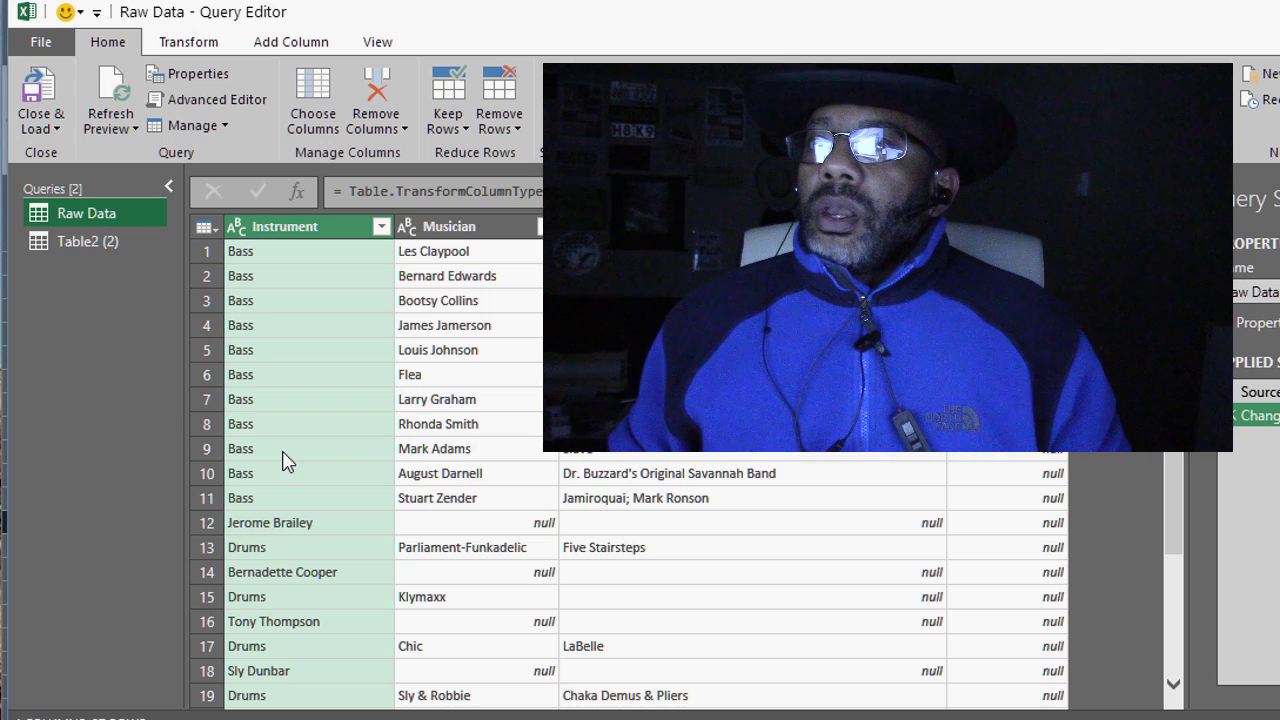
Filter Table2 (2) so the Instrument column shows only Bass
click(74, 241)
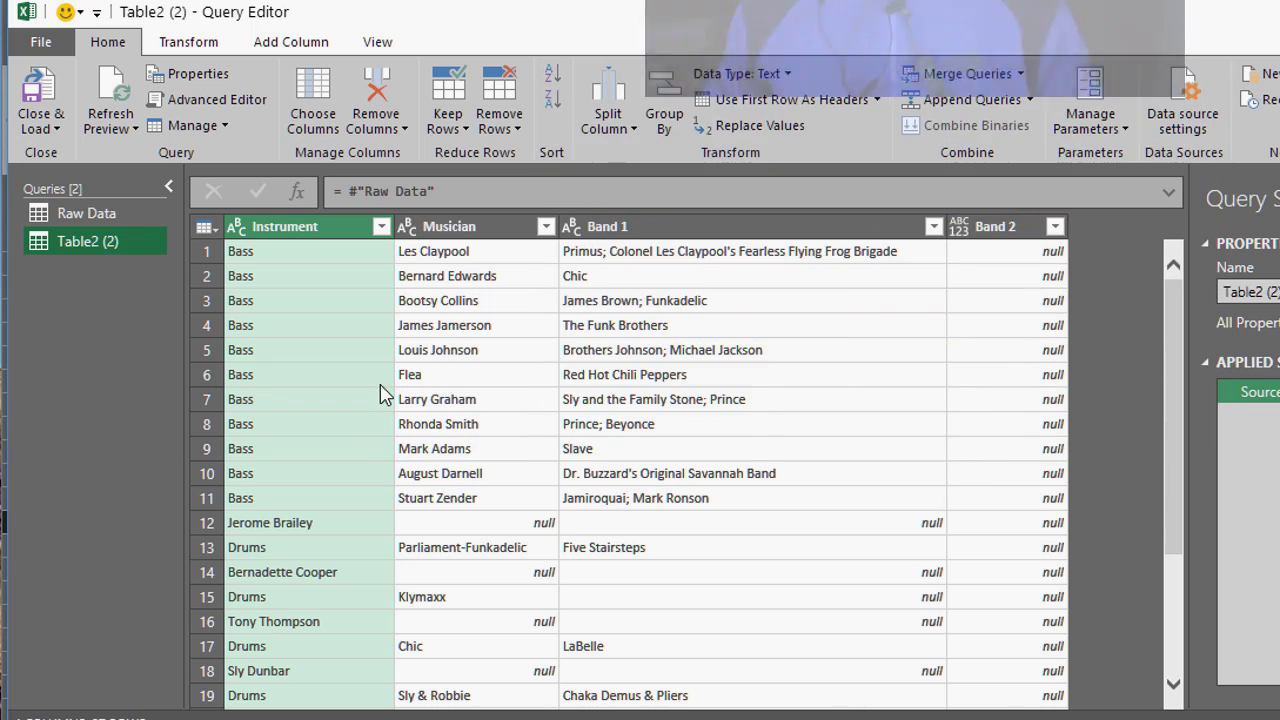
click(381, 226)
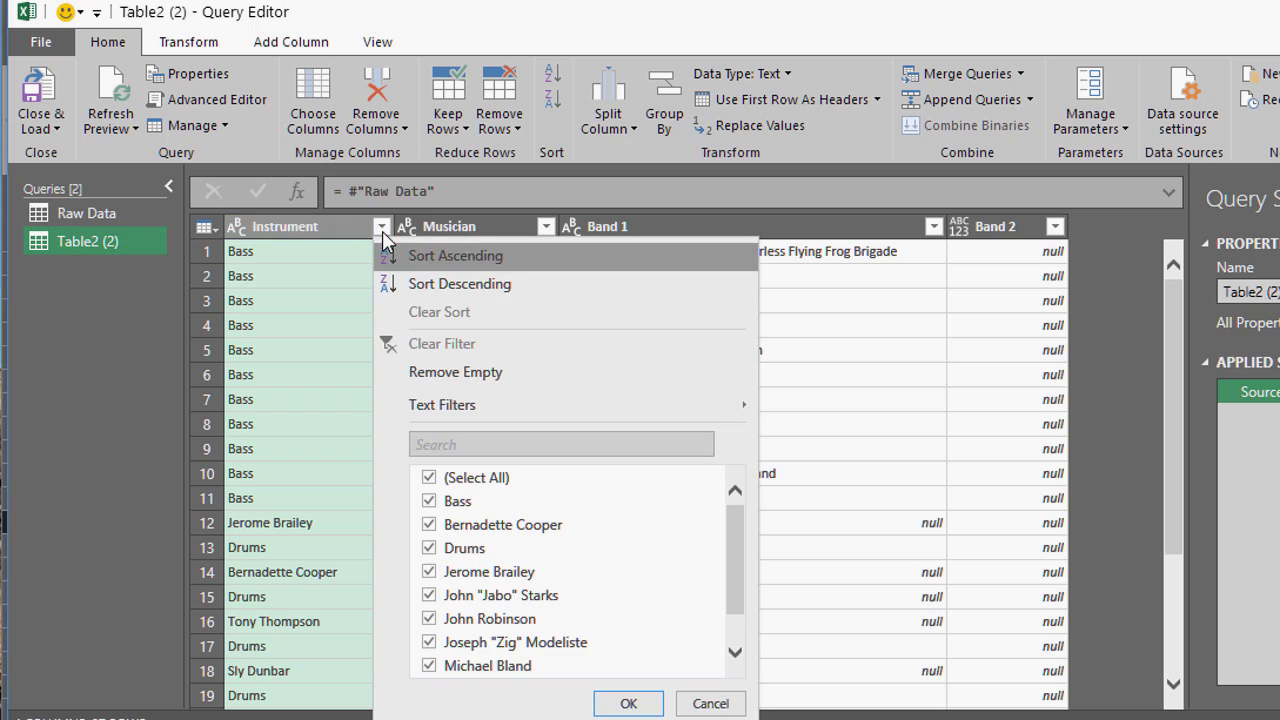
click(429, 478)
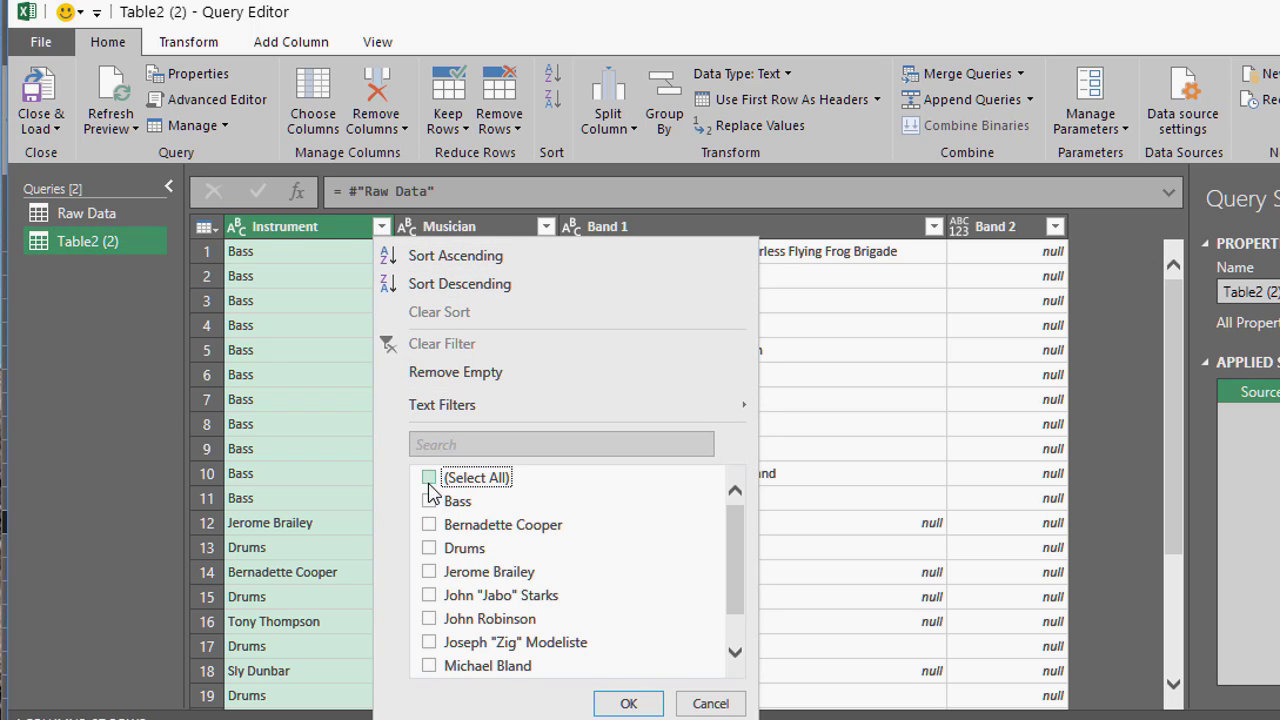
click(429, 501)
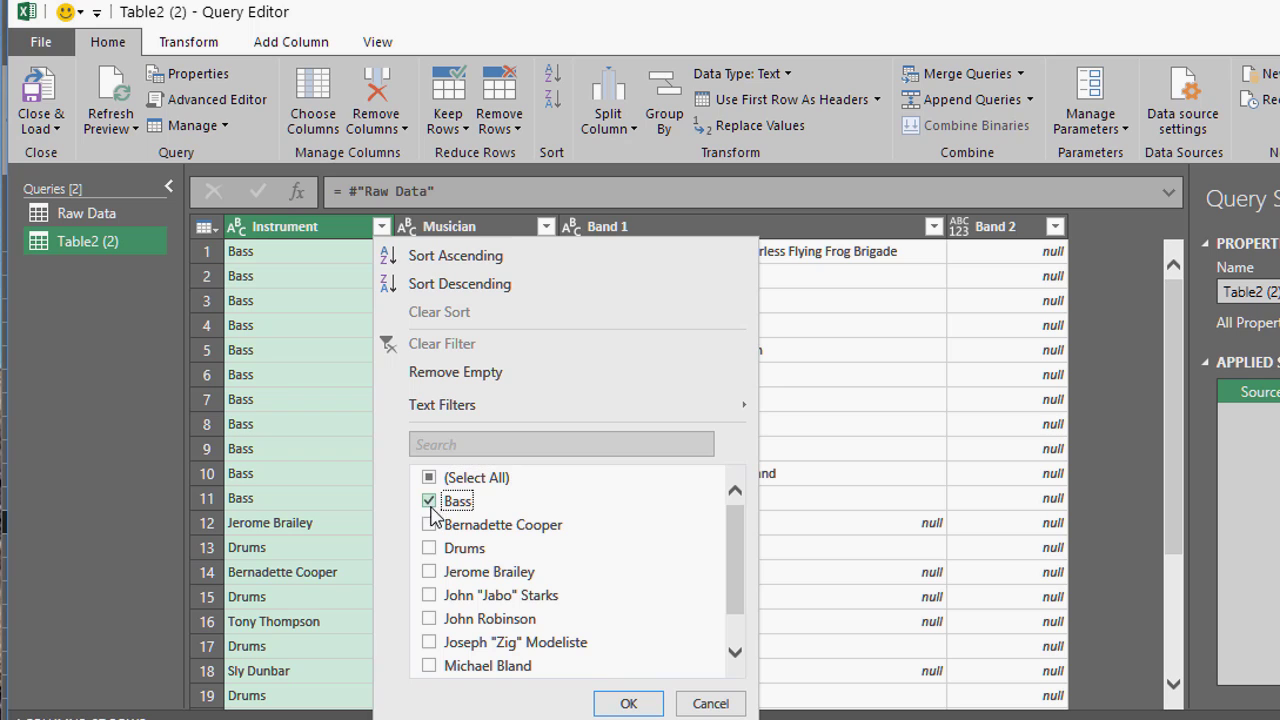
click(625, 702)
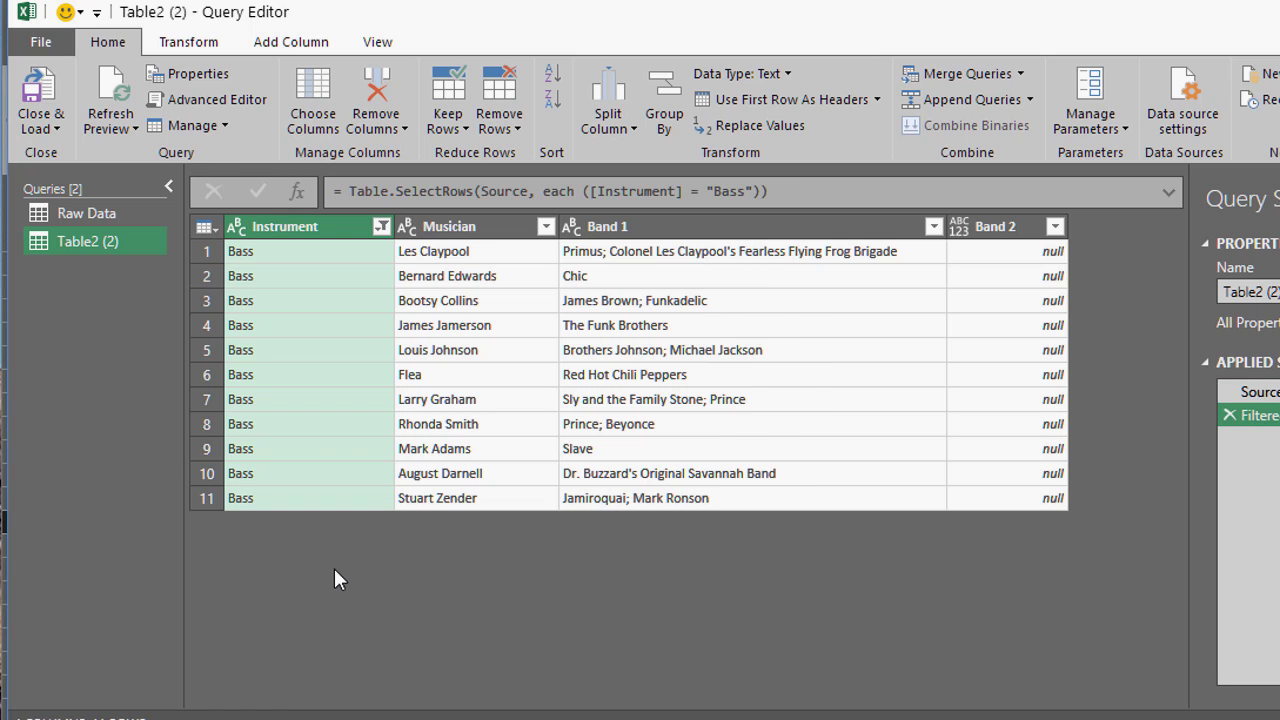
click(669, 228)
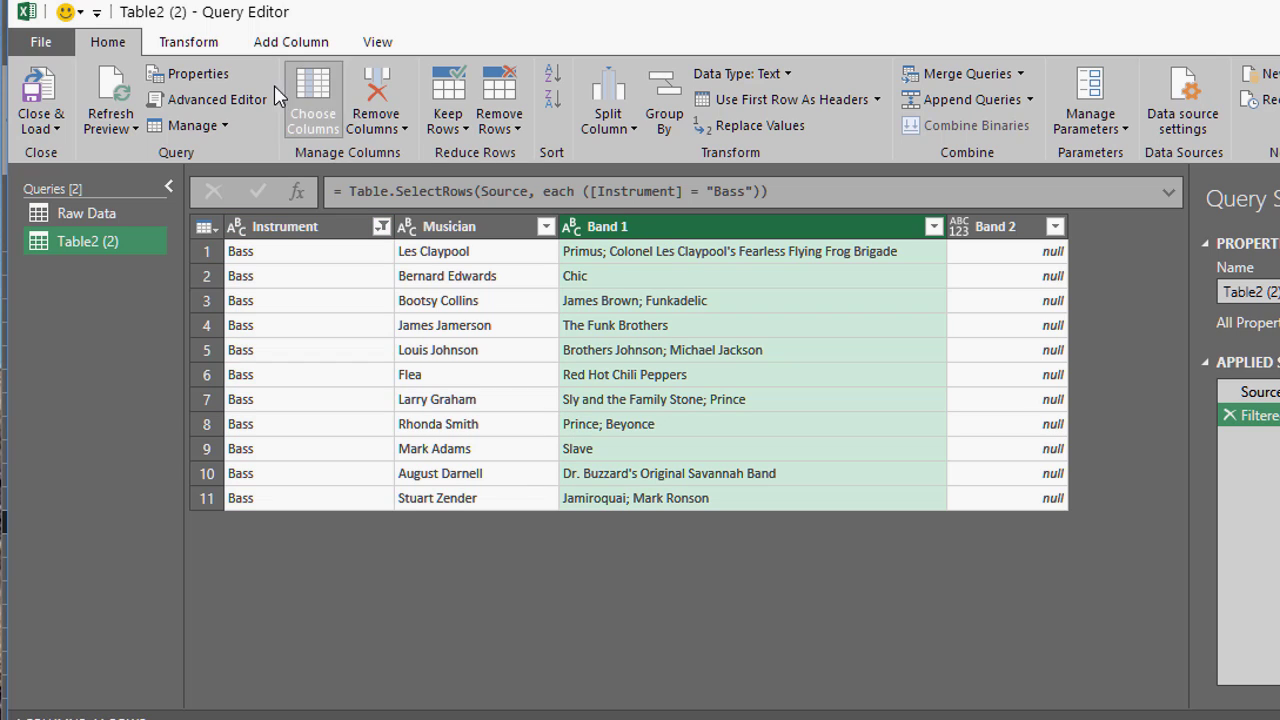
Split Band 1 at each custom ';' delimiter into Band 1.1 and Band 1.2
click(610, 120)
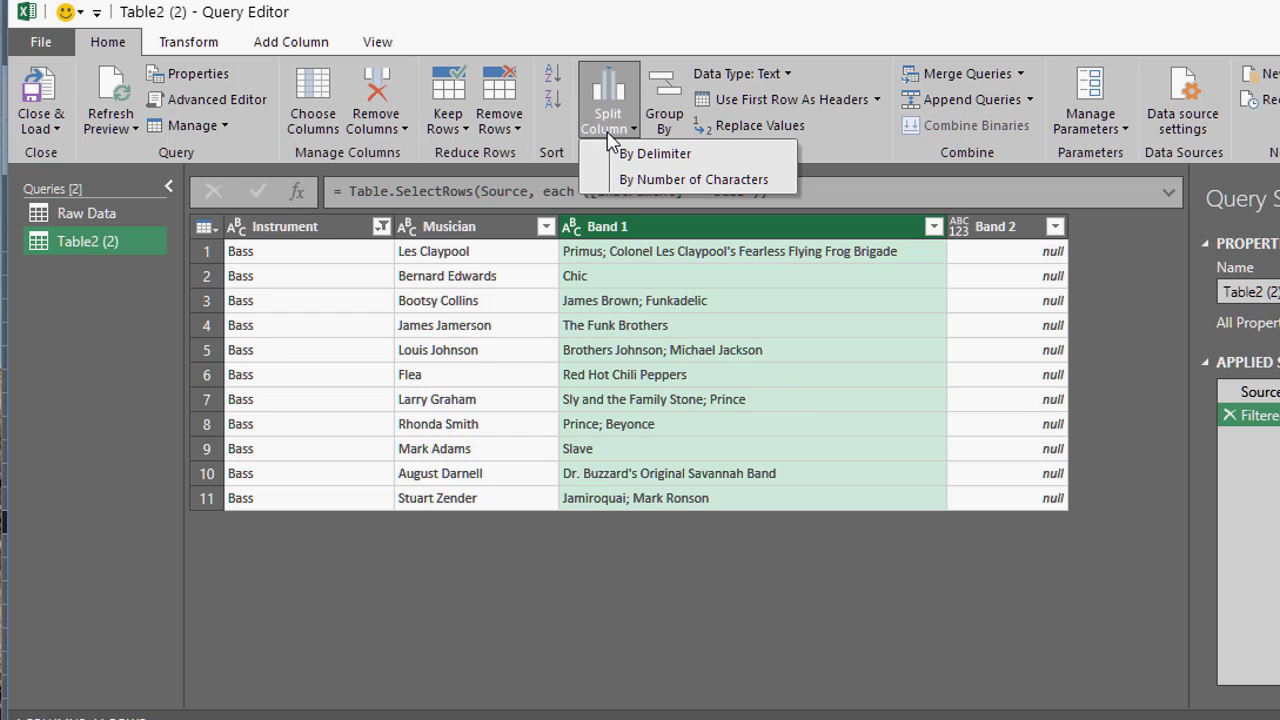
click(632, 153)
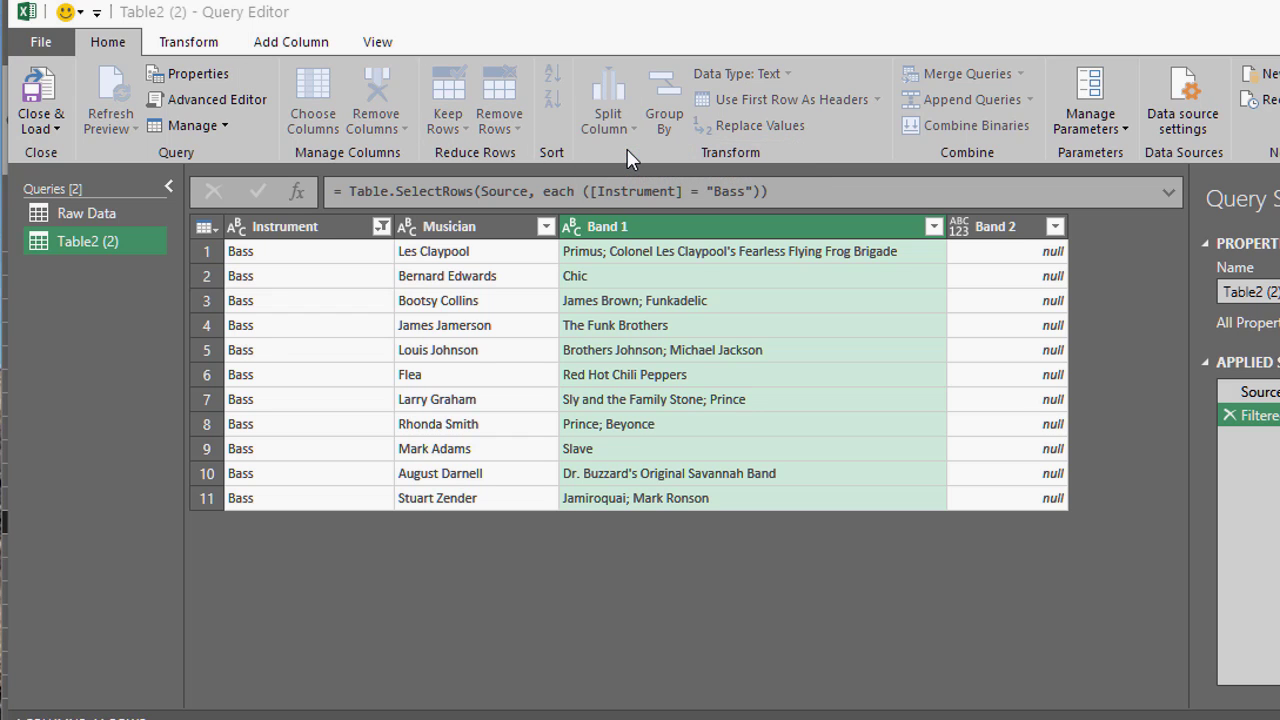
drag(686, 233, 1069, 337)
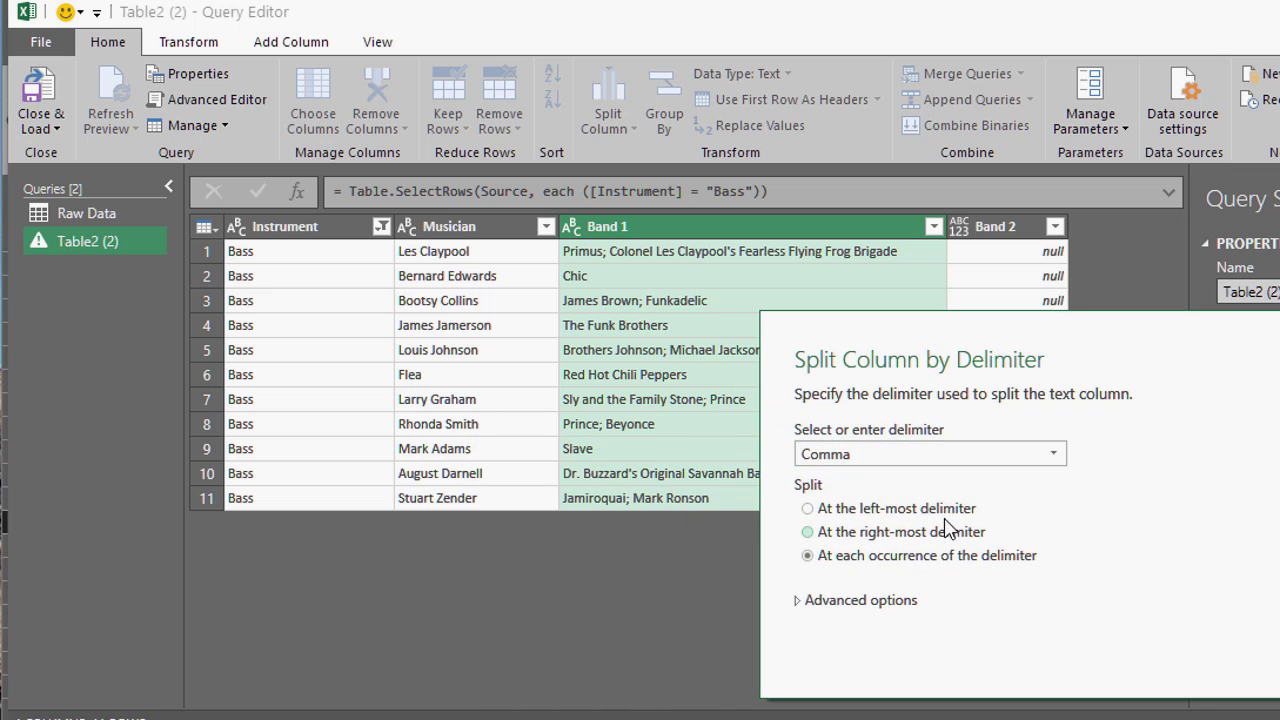
click(977, 462)
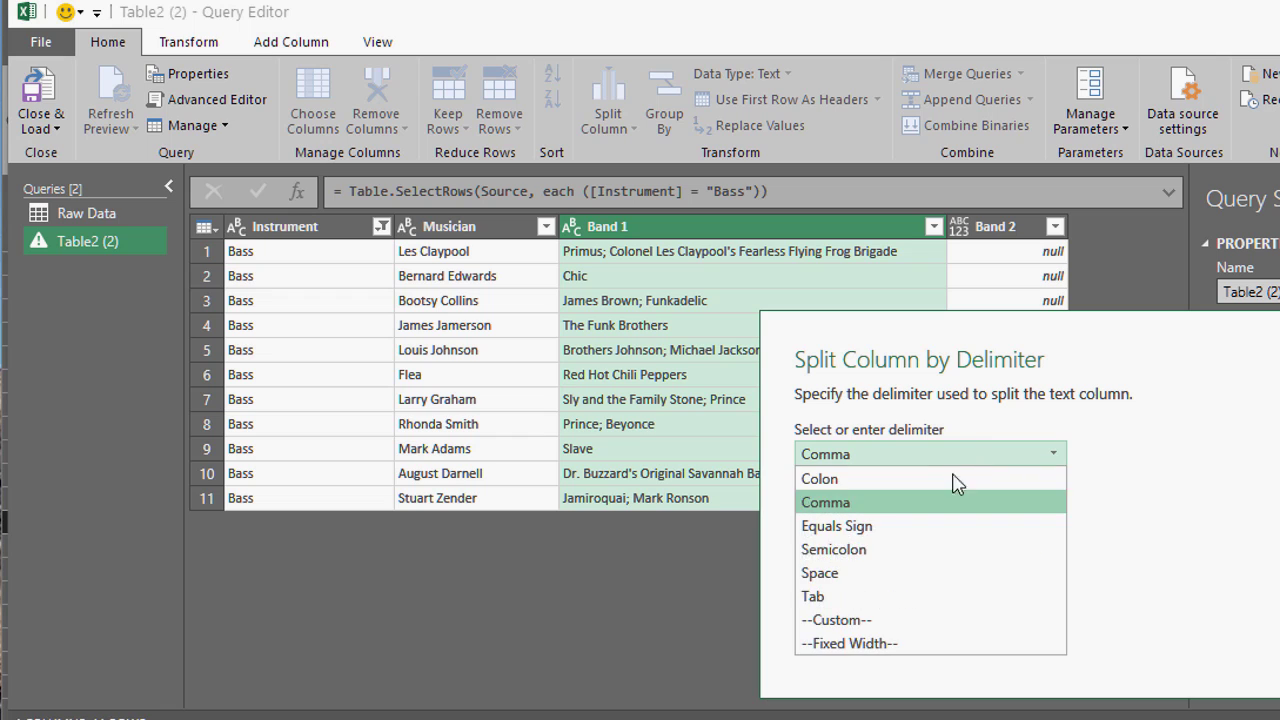
click(818, 625)
click(831, 487)
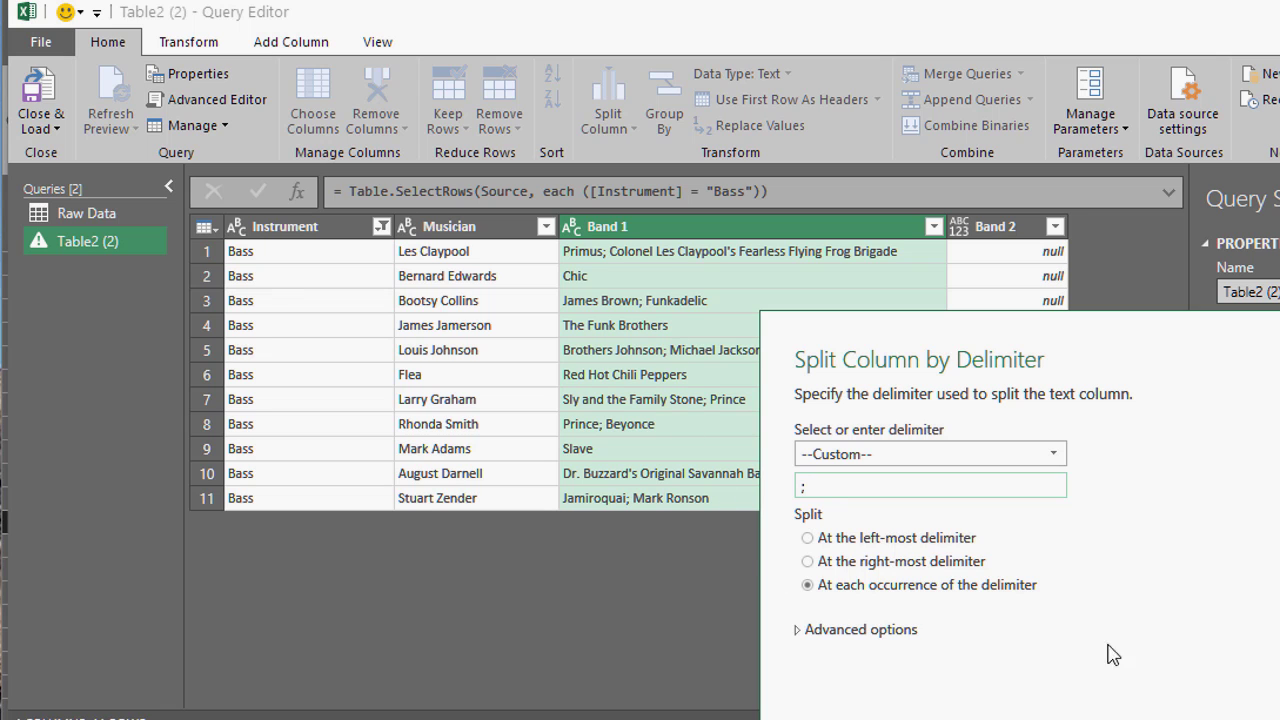
text(;)
key(Return)
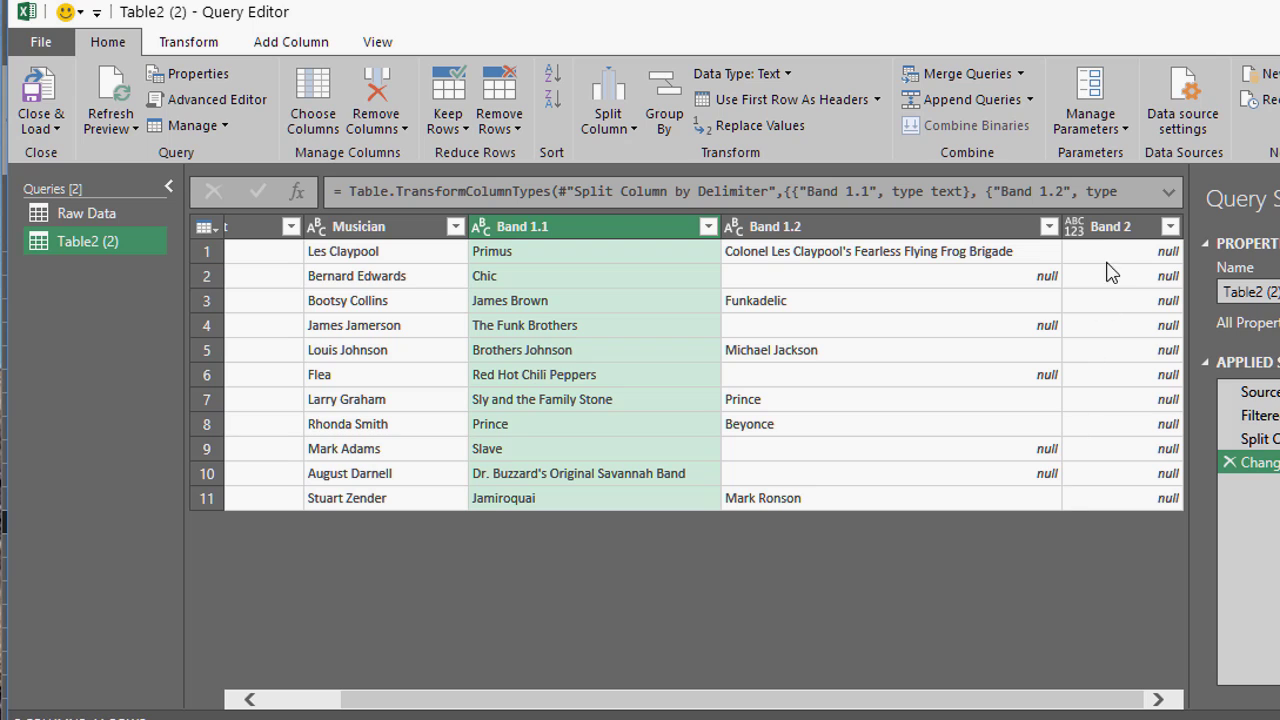
Remove the empty Band 2 column; rename Band 1.2 to Band 2 and Band 1.1 to Band 1
right_click(1110, 229)
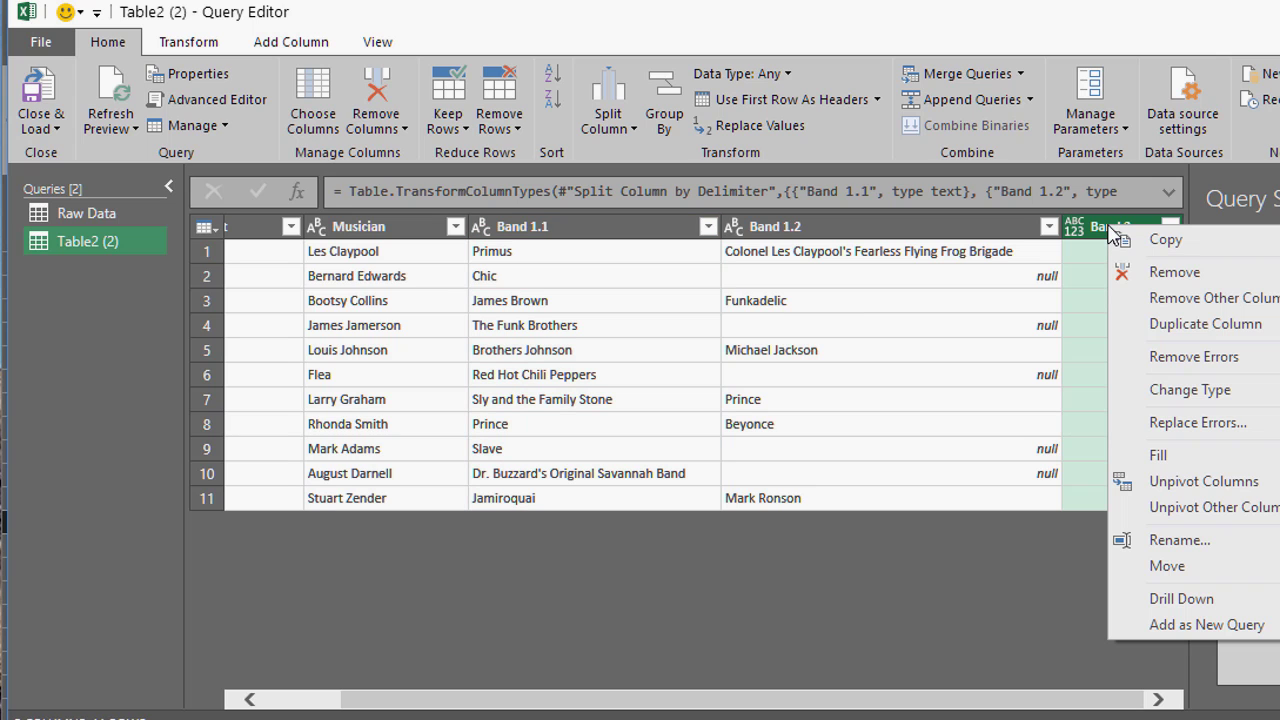
click(1148, 274)
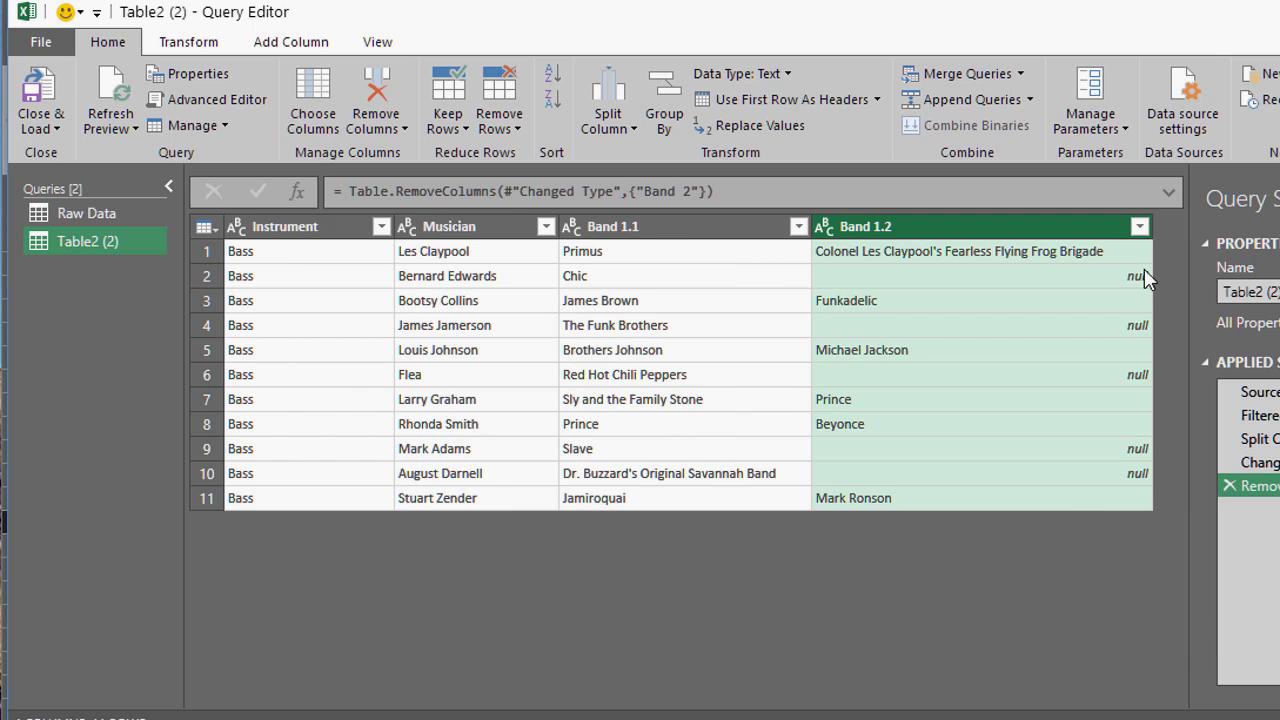
double_click(860, 230)
click(903, 227)
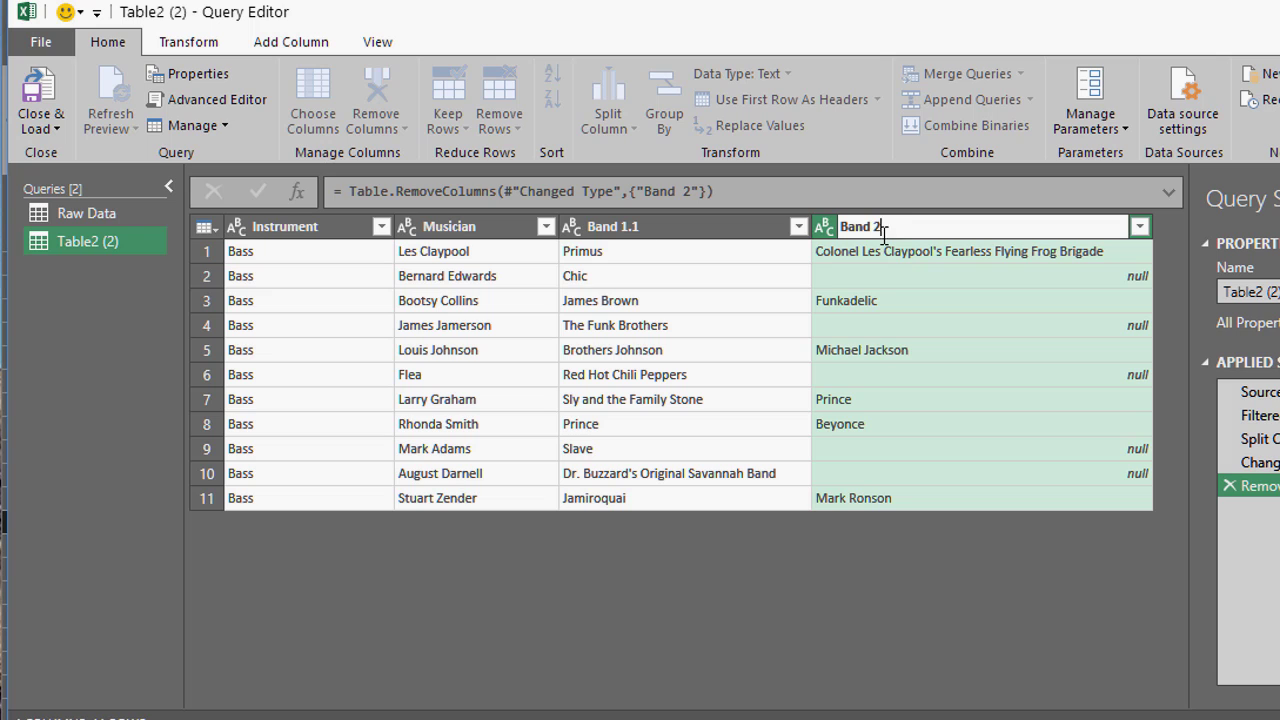
double_click(690, 229)
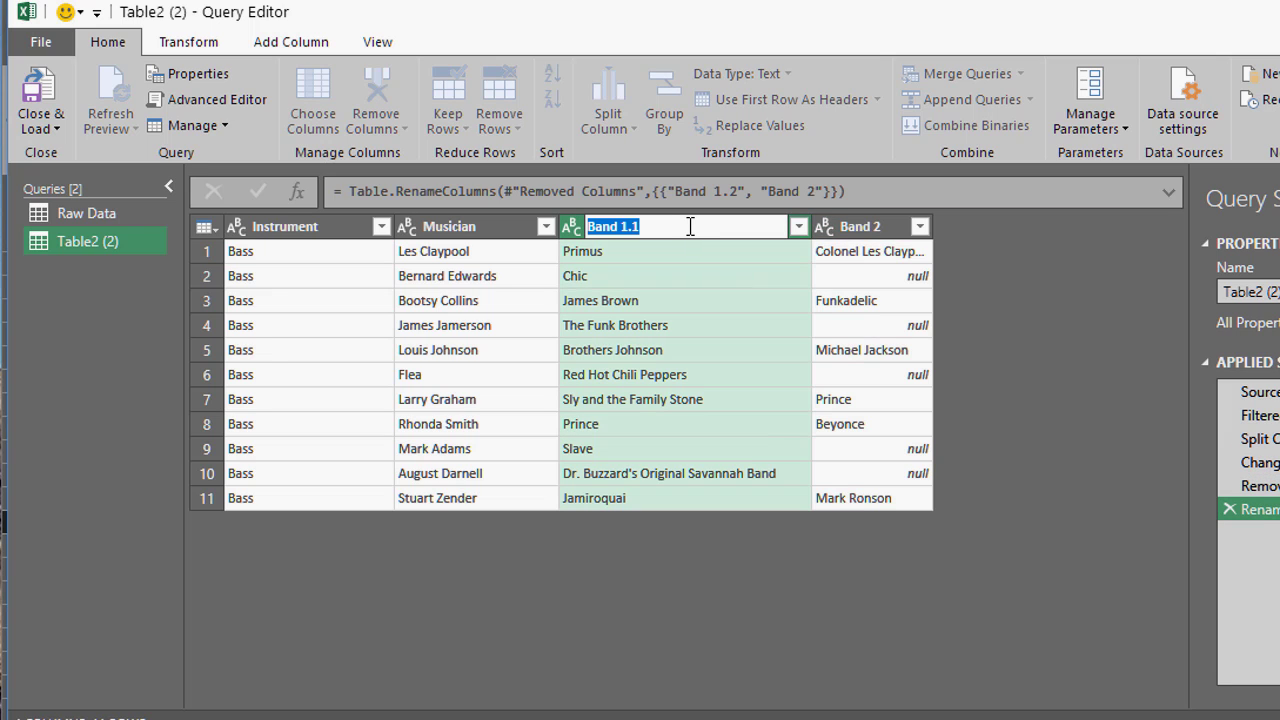
click(690, 226)
click(686, 617)
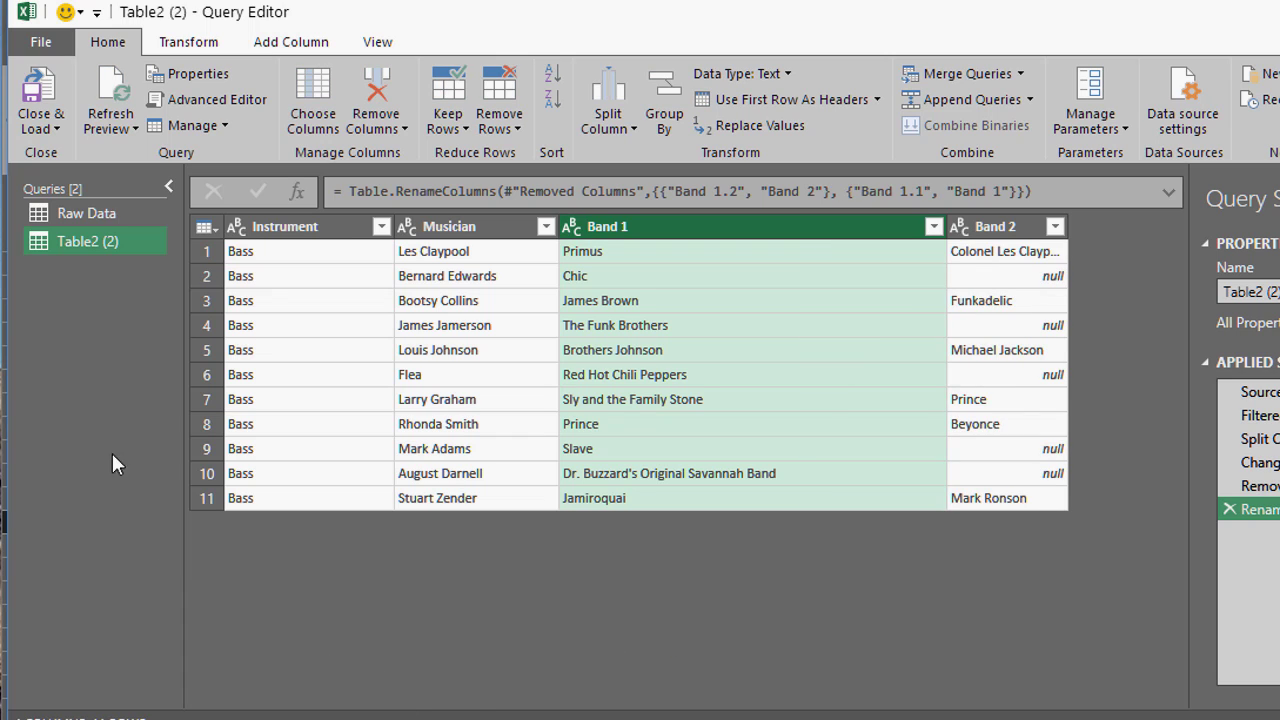
Rename the Table2 (2) query to 'Bassists'
right_click(81, 239)
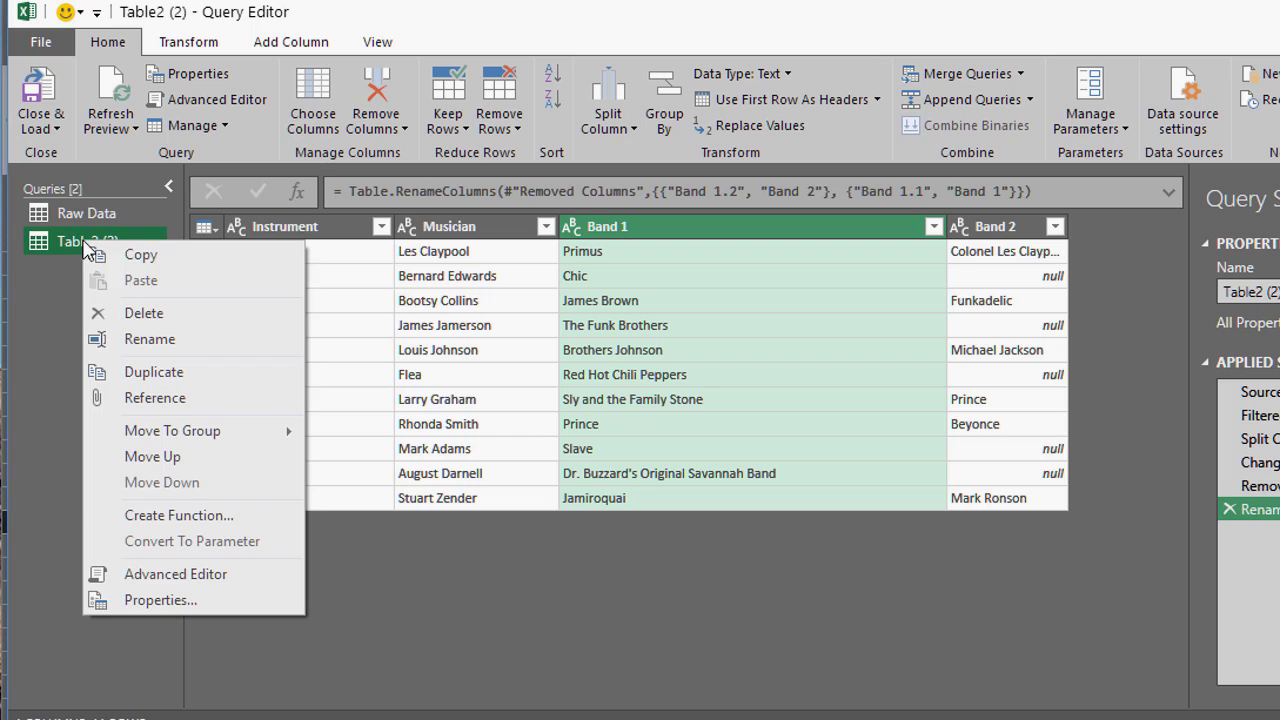
click(134, 341)
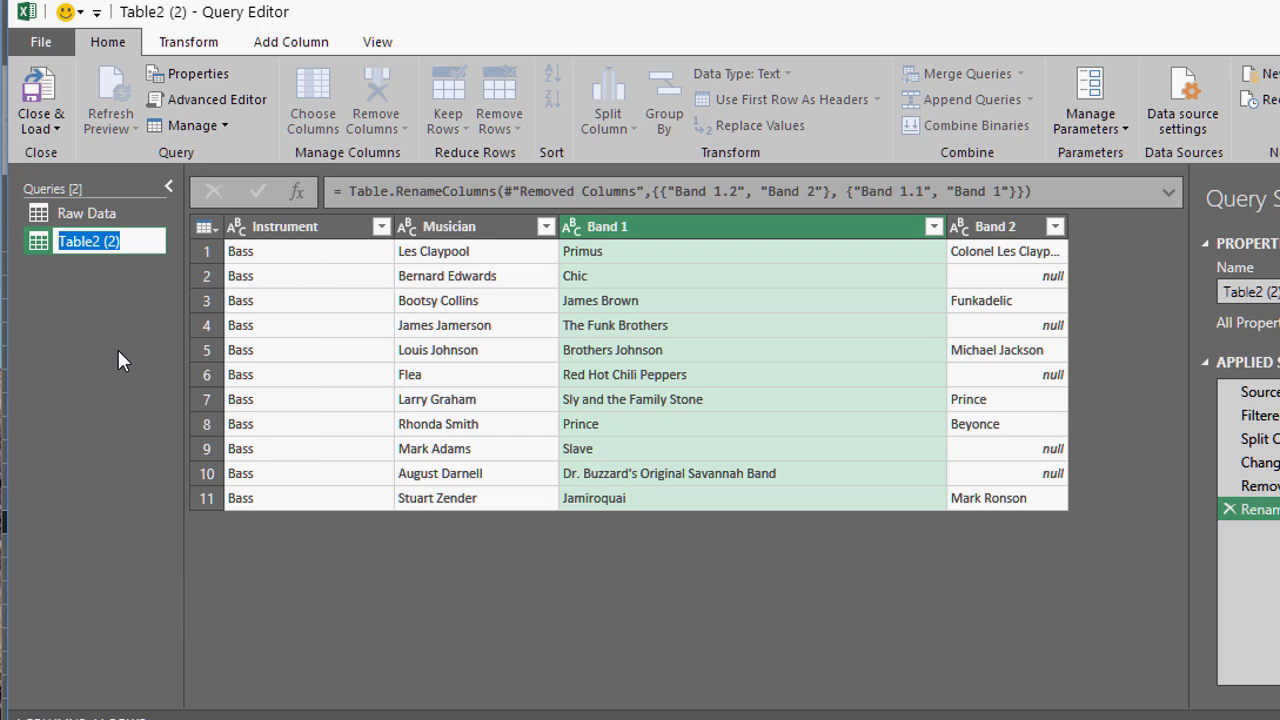
text(Bassists)
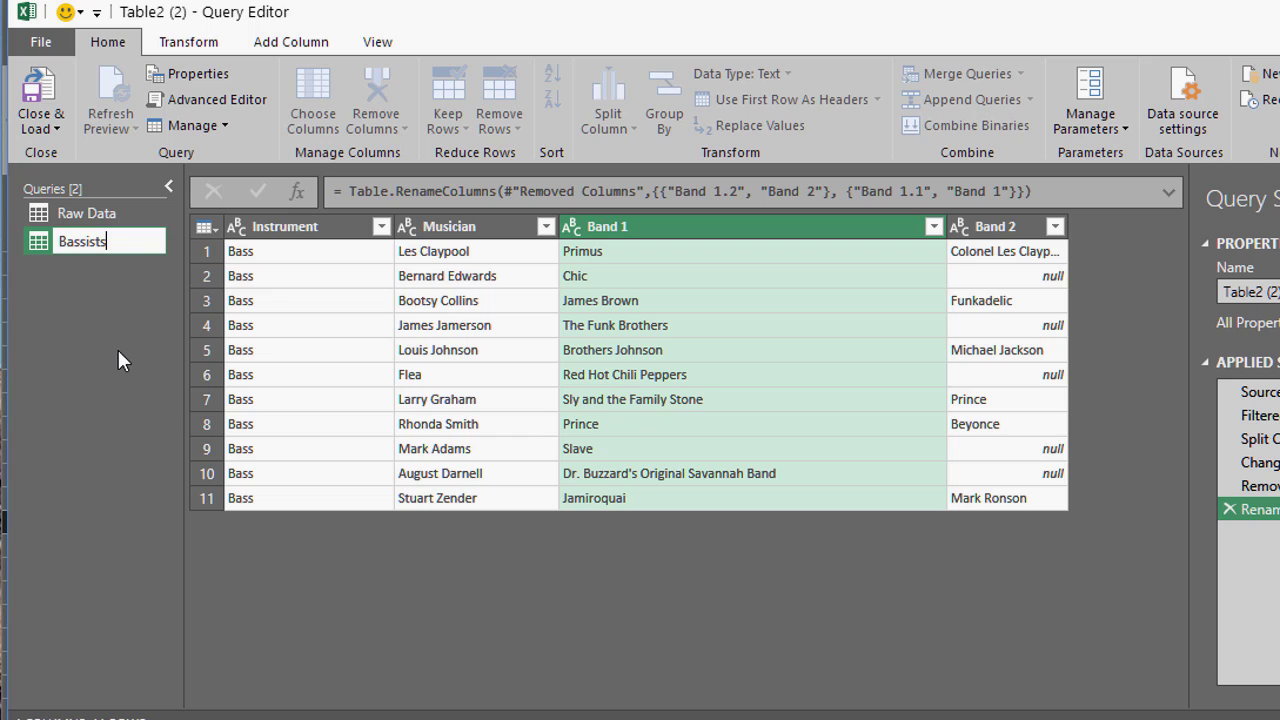
key(Return)
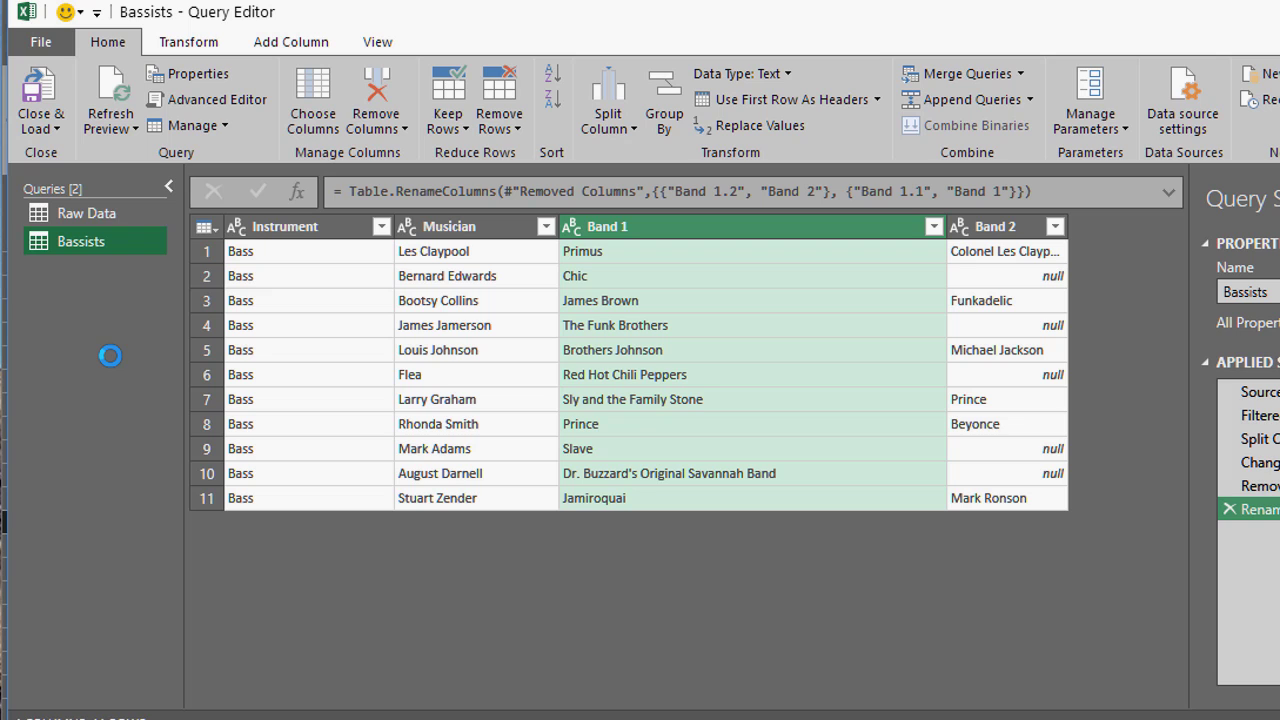
Create a new query referencing Raw Data and name it Drummers
click(80, 220)
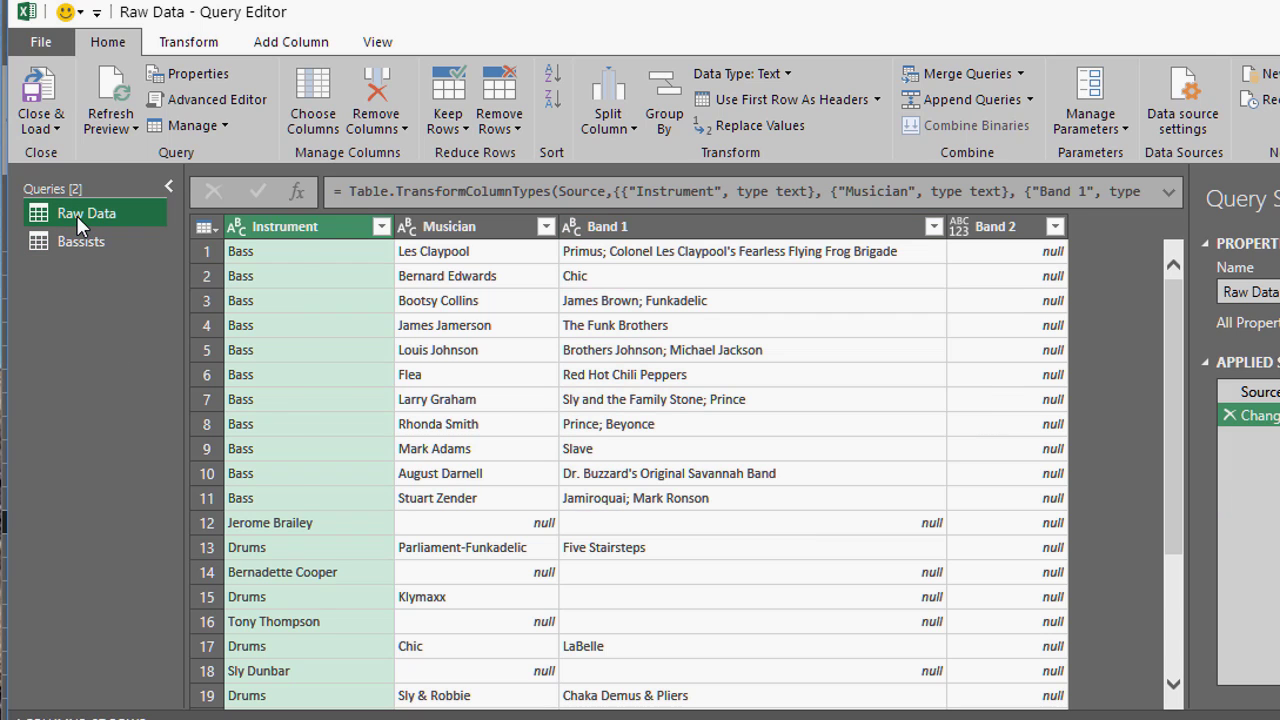
right_click(77, 216)
click(148, 376)
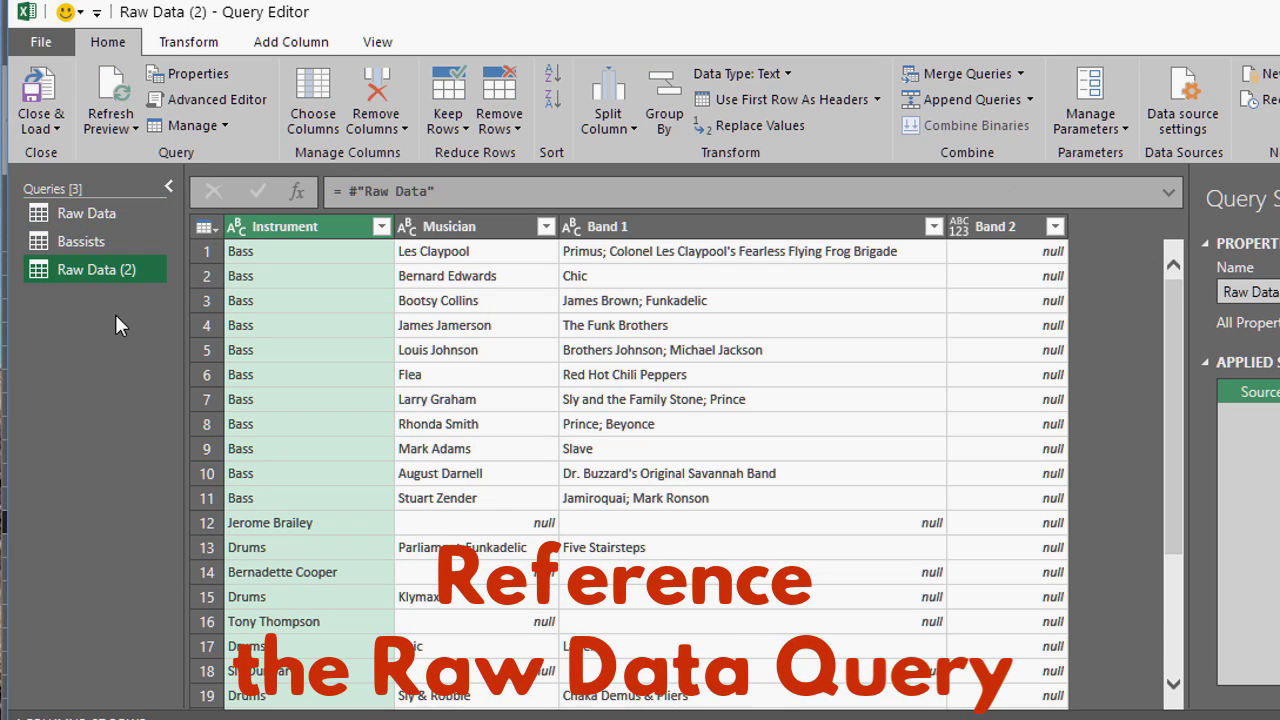
double_click(88, 270)
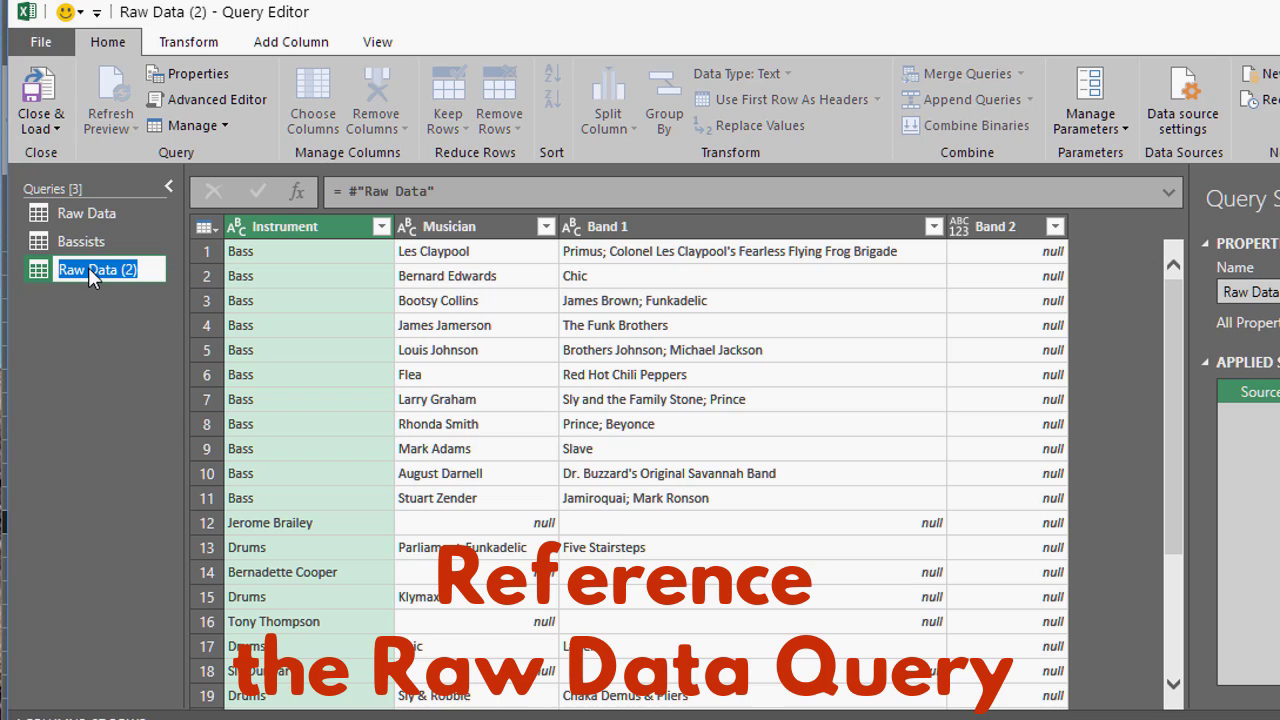
text(Drums)
key(Return)
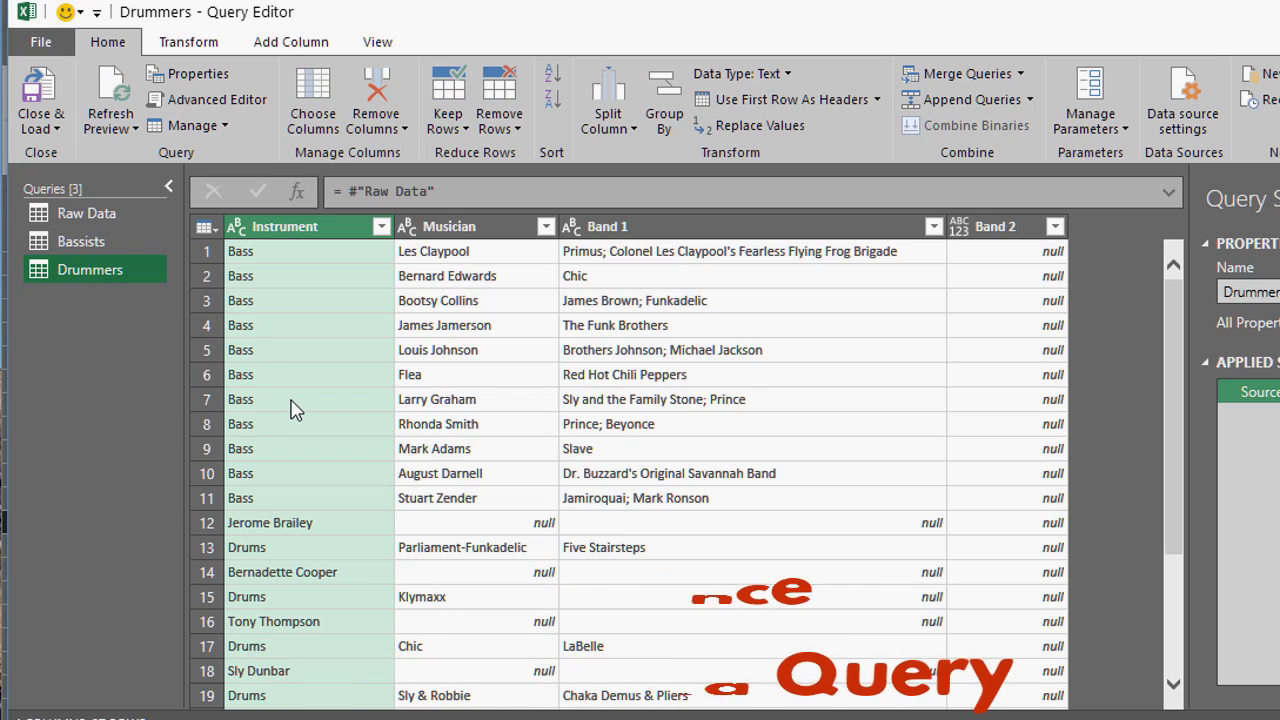
Filter the Drummers query's Instrument column to exclude Bass
click(381, 226)
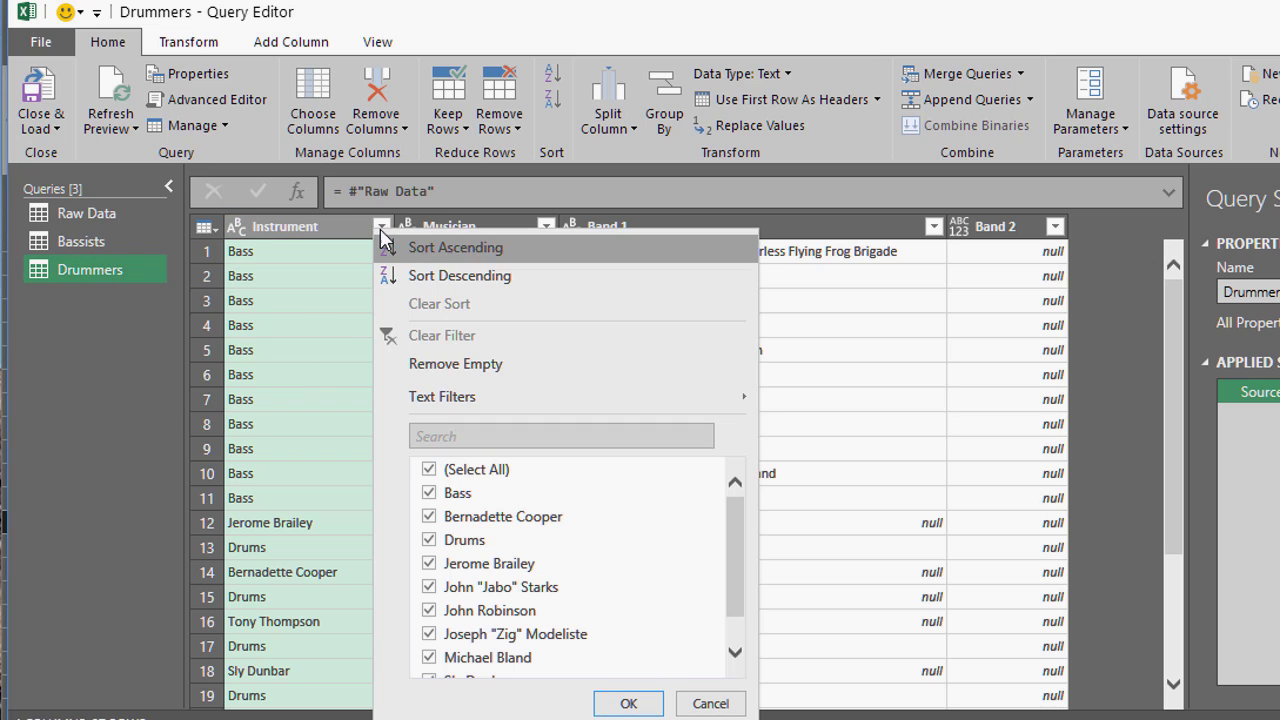
click(430, 493)
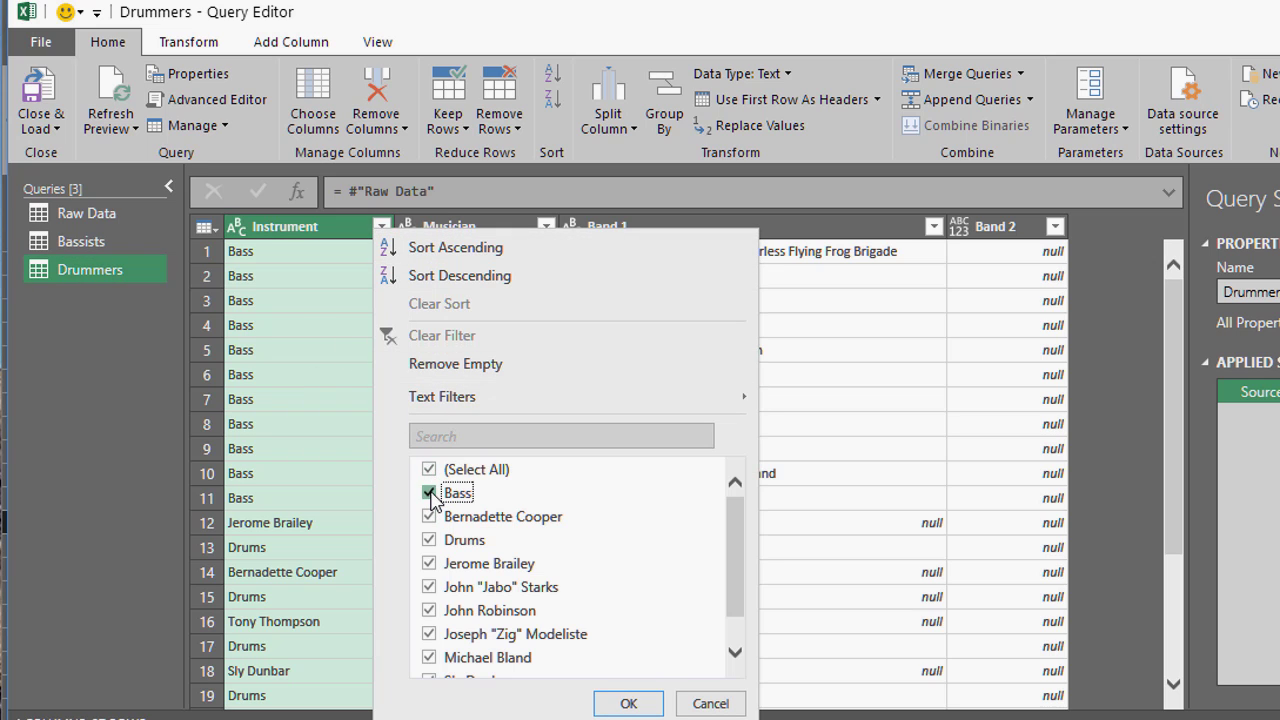
click(628, 703)
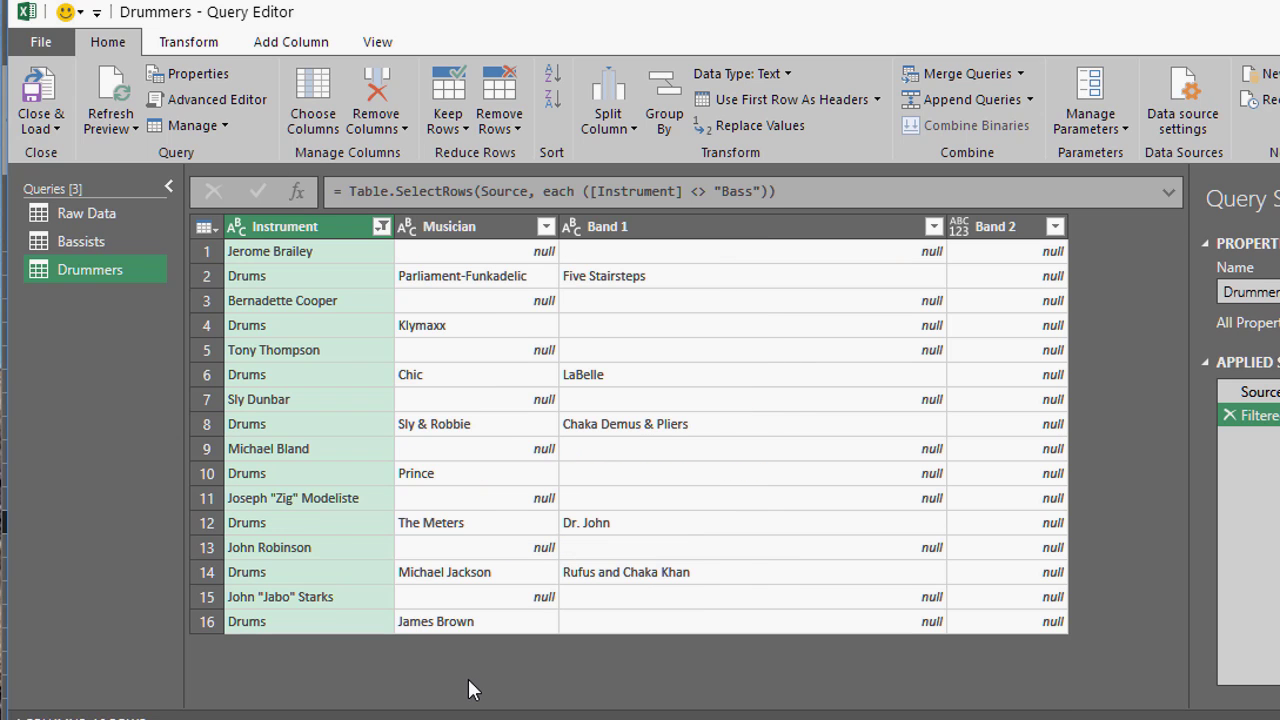
click(487, 452)
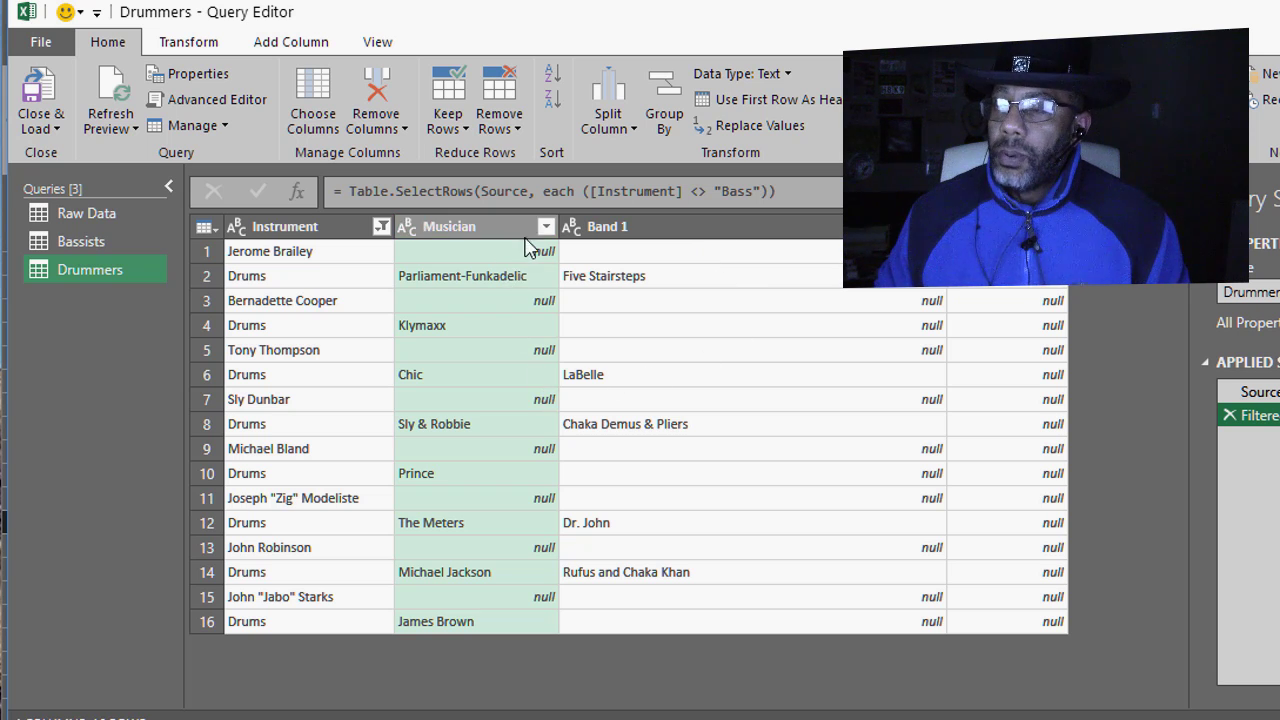
Fill Band 1 upward, then delete that Filled Up step
right_click(627, 228)
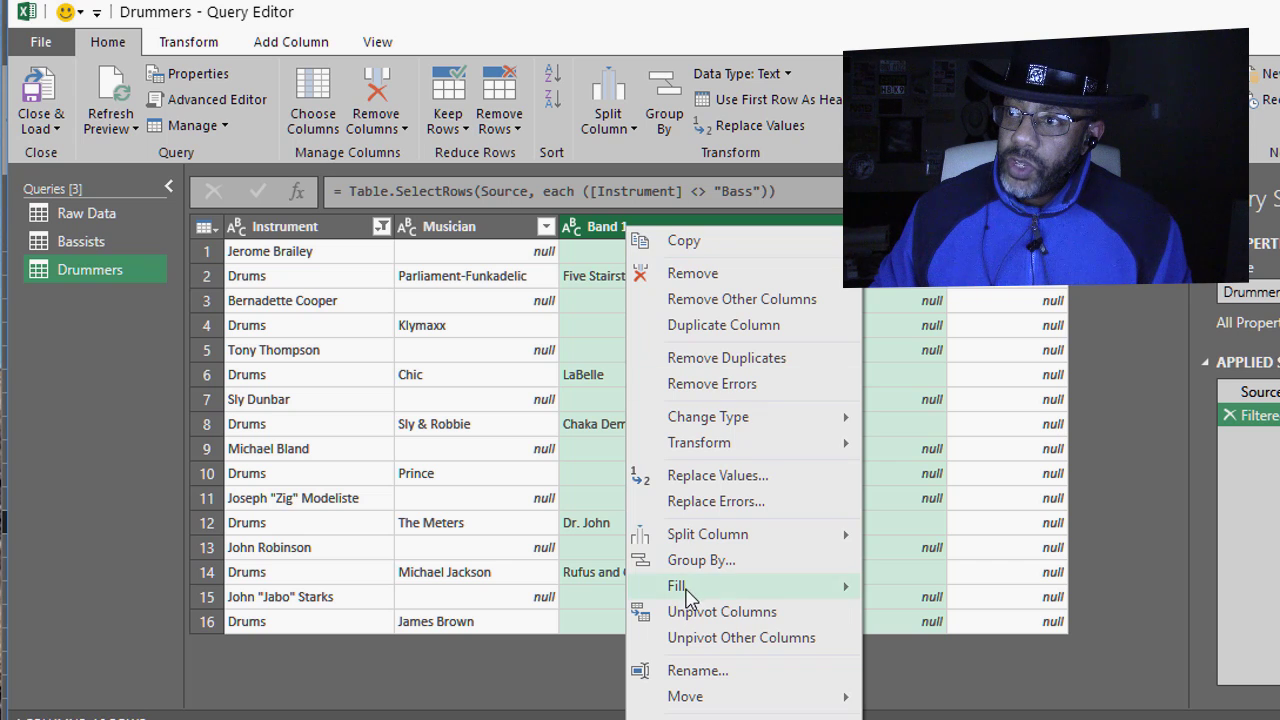
mouse_move(800, 585)
click(910, 615)
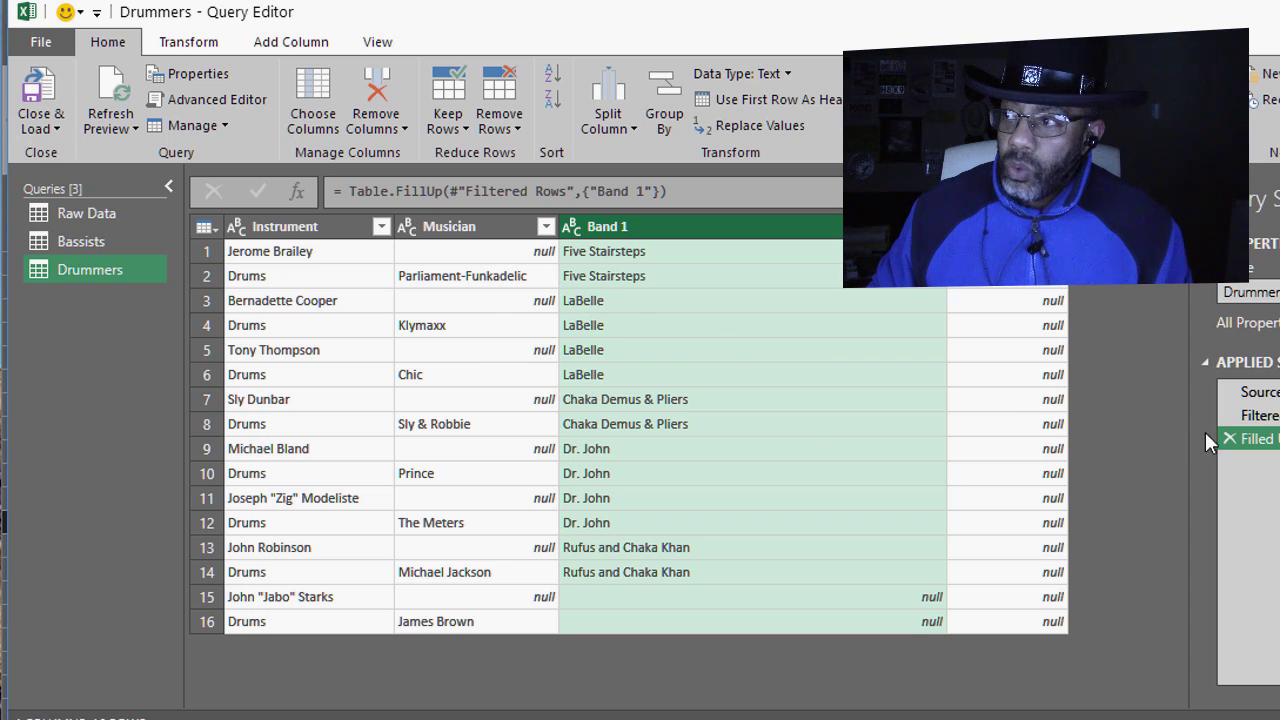
click(1229, 439)
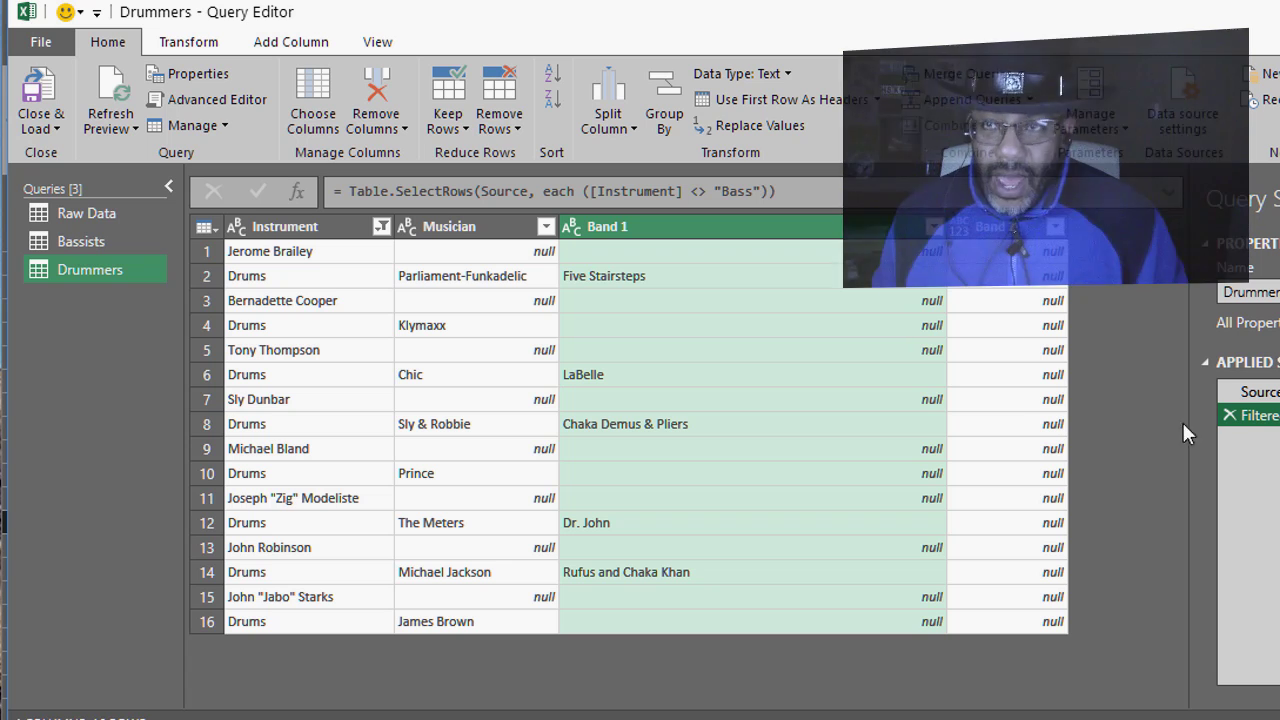
click(293, 44)
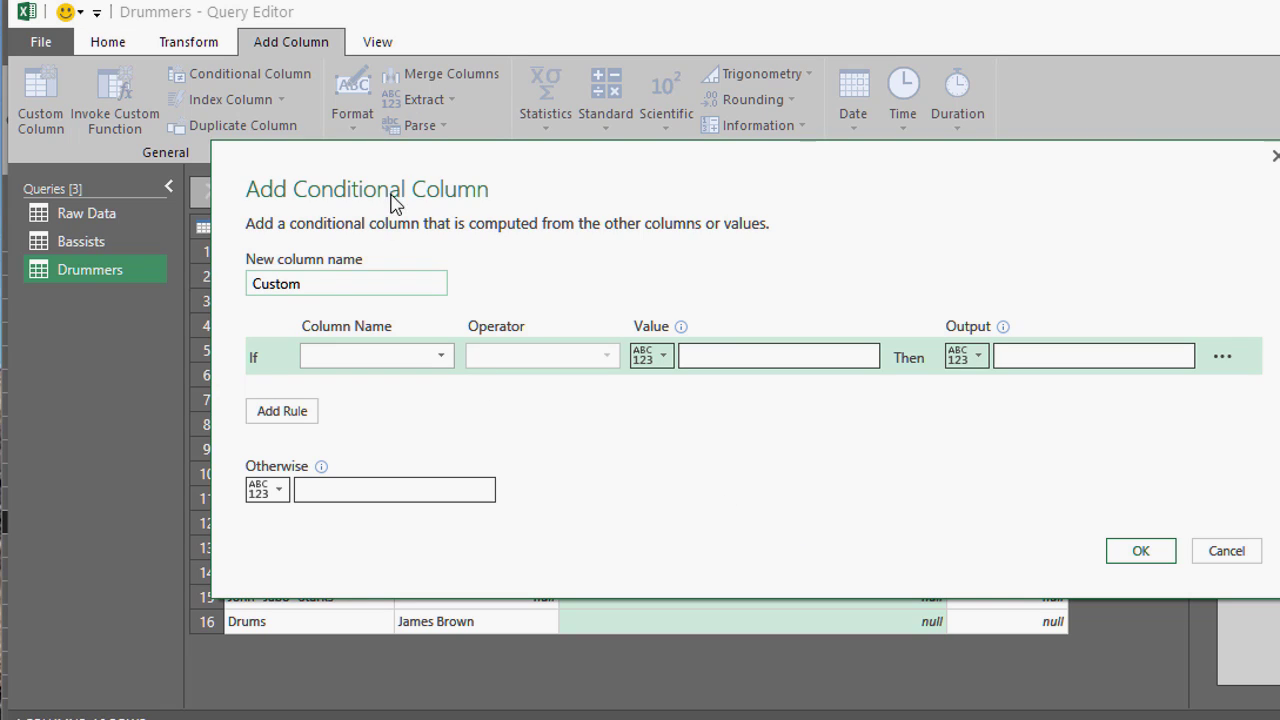
Name the new conditional column Names with a rule testing whether Instrument equals Drums
drag(420, 168, 491, 228)
double_click(452, 344)
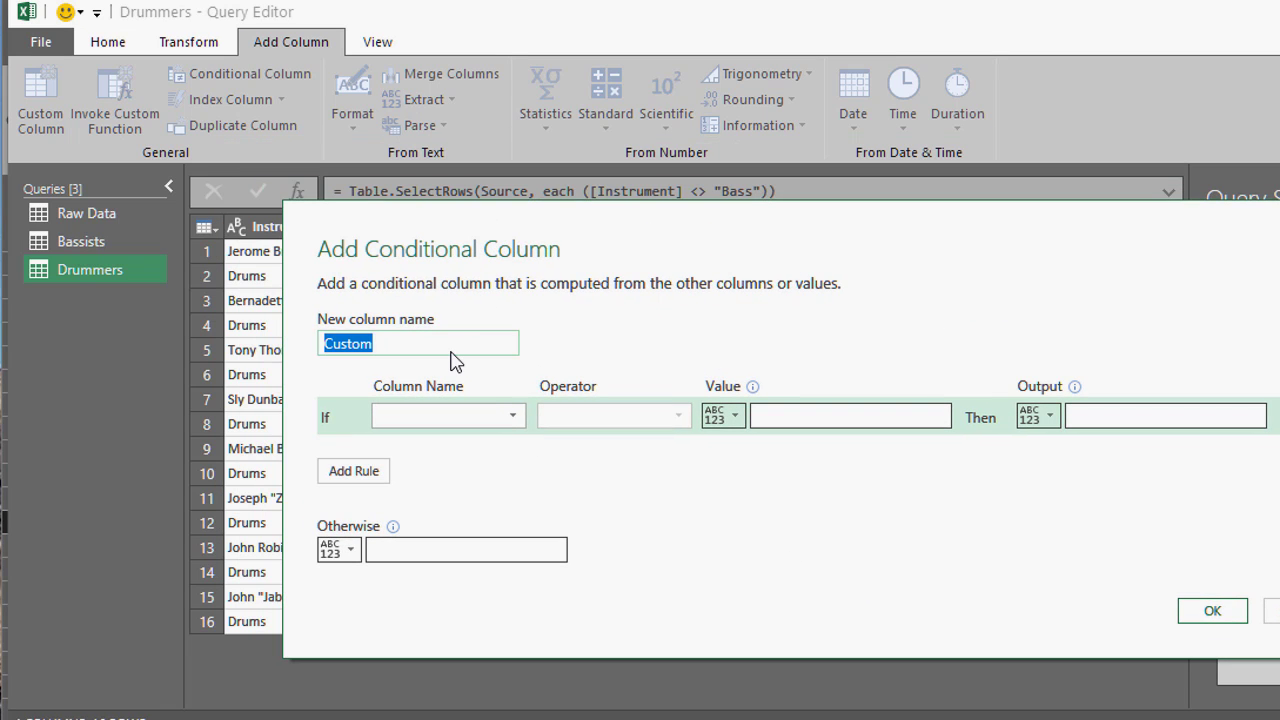
text(Names)
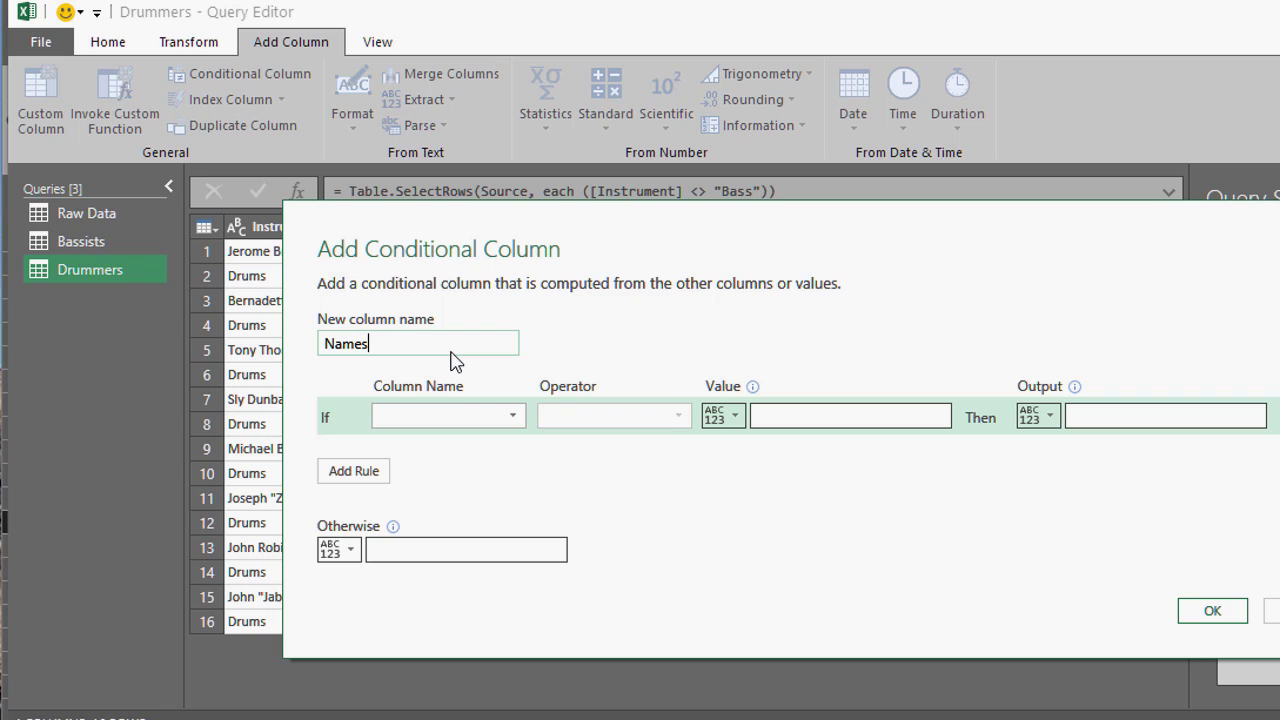
click(450, 416)
drag(578, 229, 648, 369)
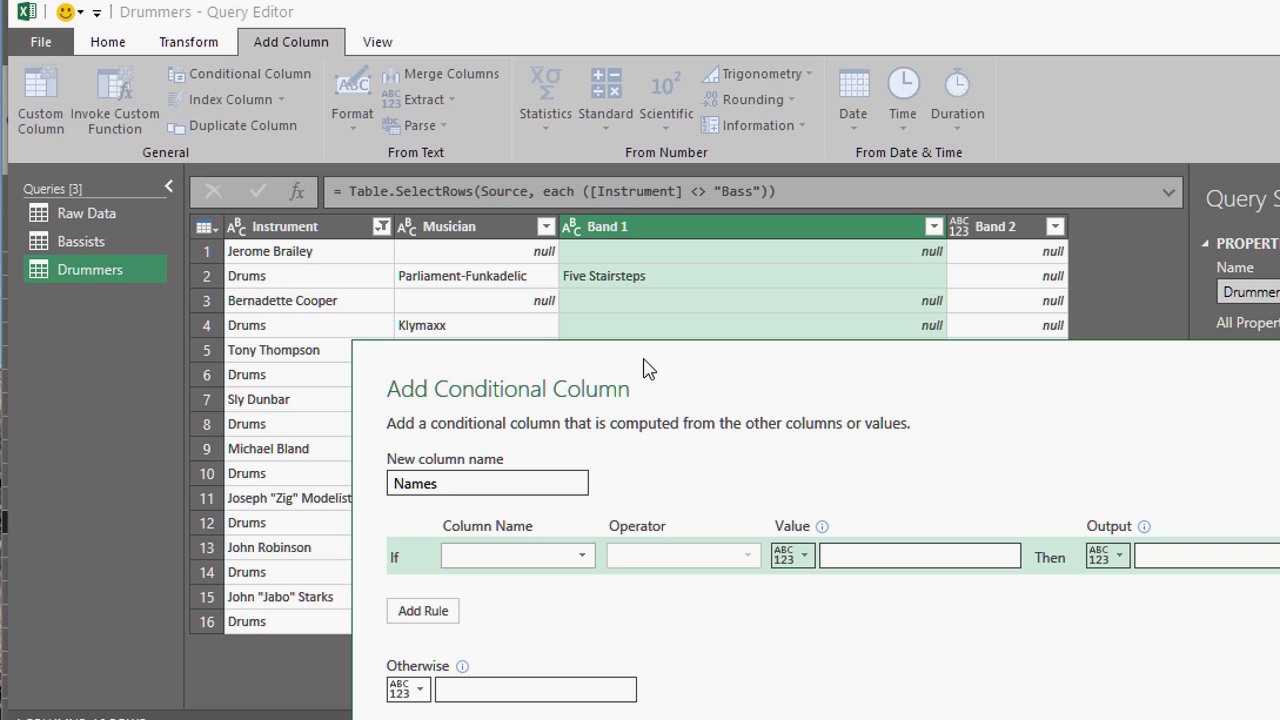
click(586, 556)
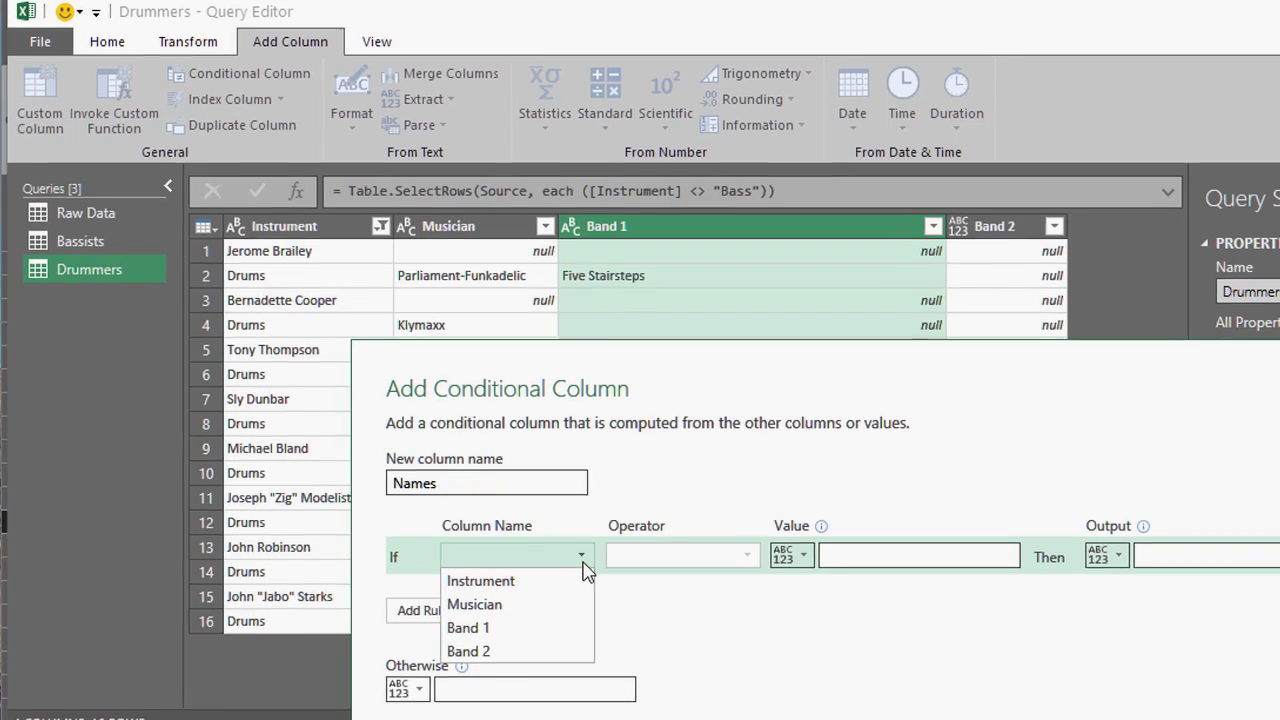
click(568, 582)
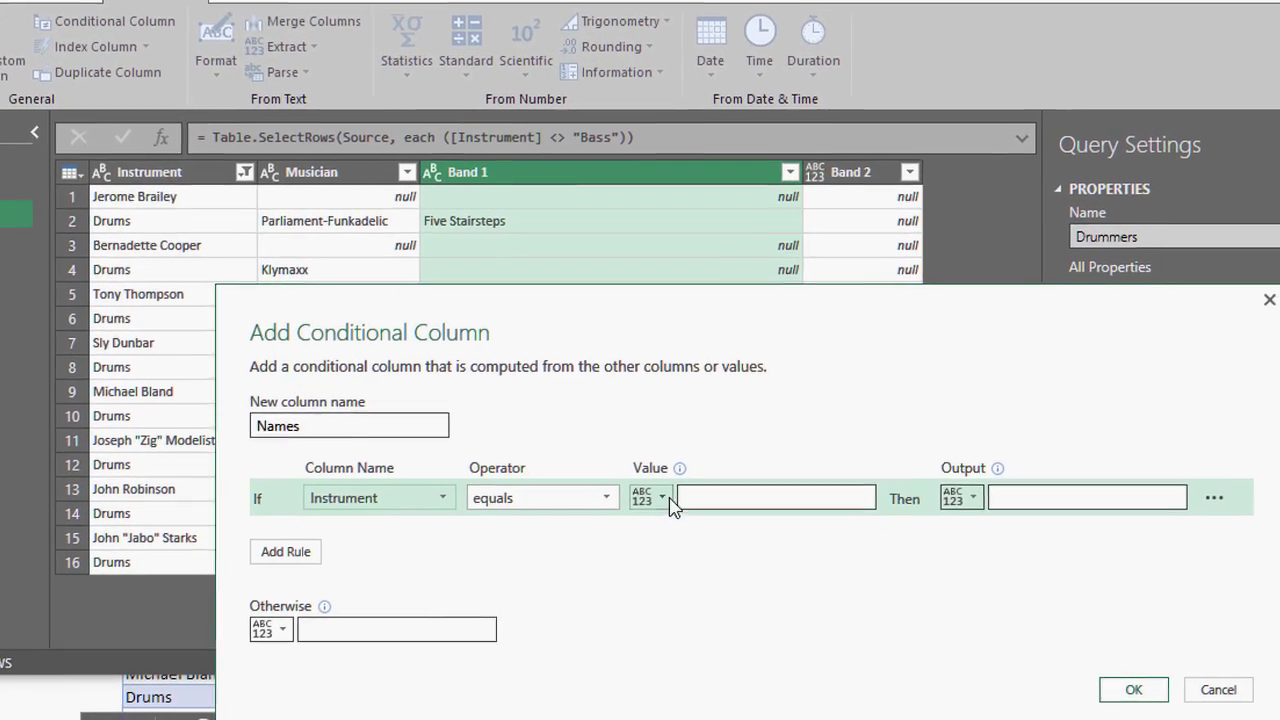
click(786, 532)
text(Drums)
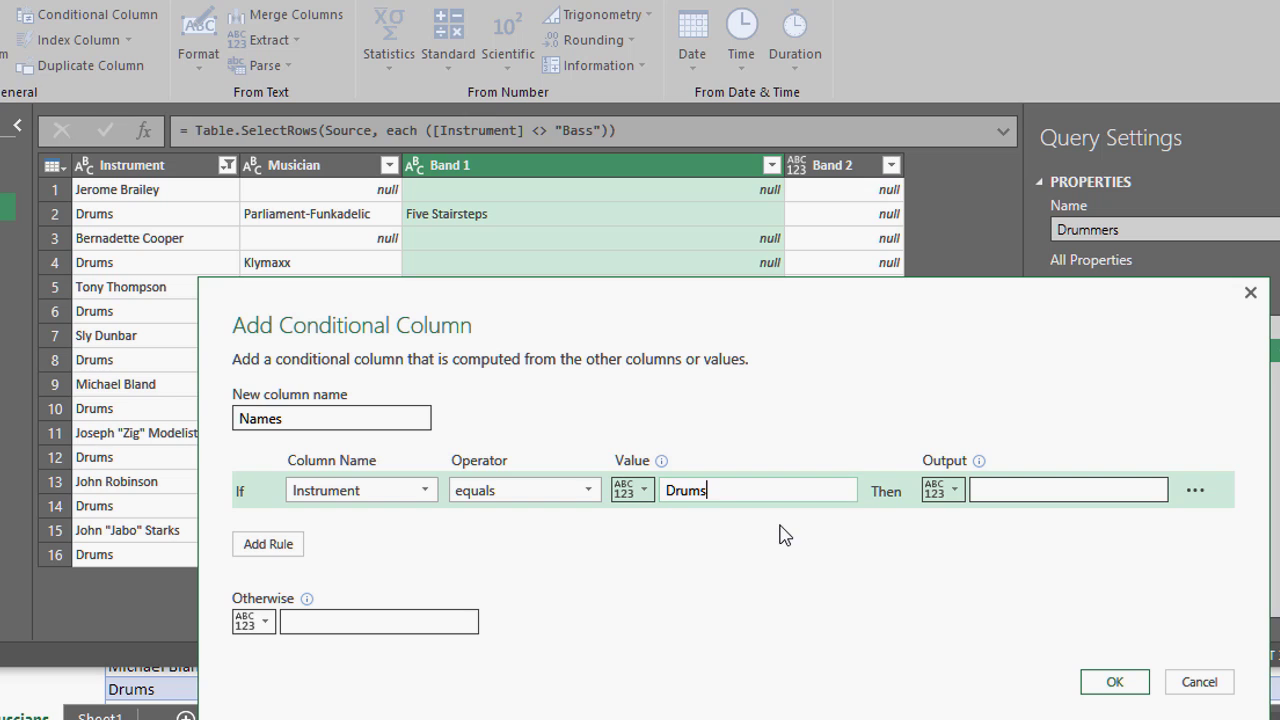
click(982, 490)
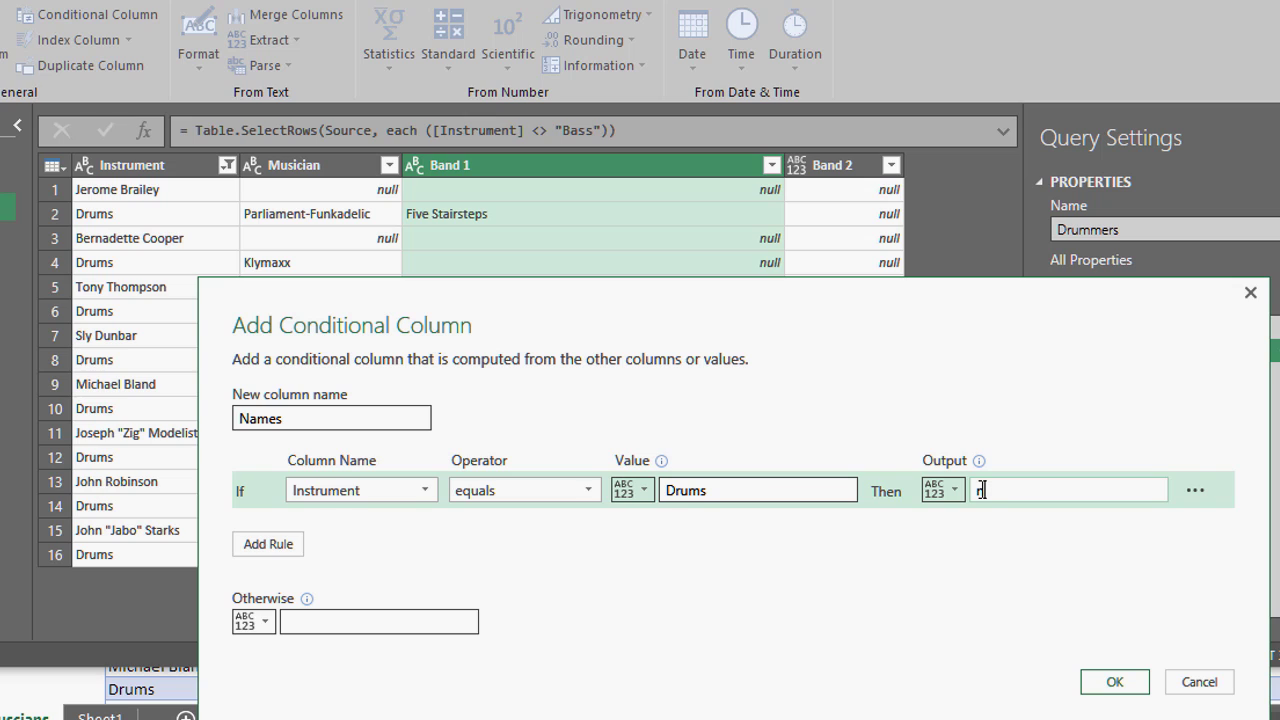
Output null for Drums rows, otherwise take the Instrument column value, and create the column
click(443, 628)
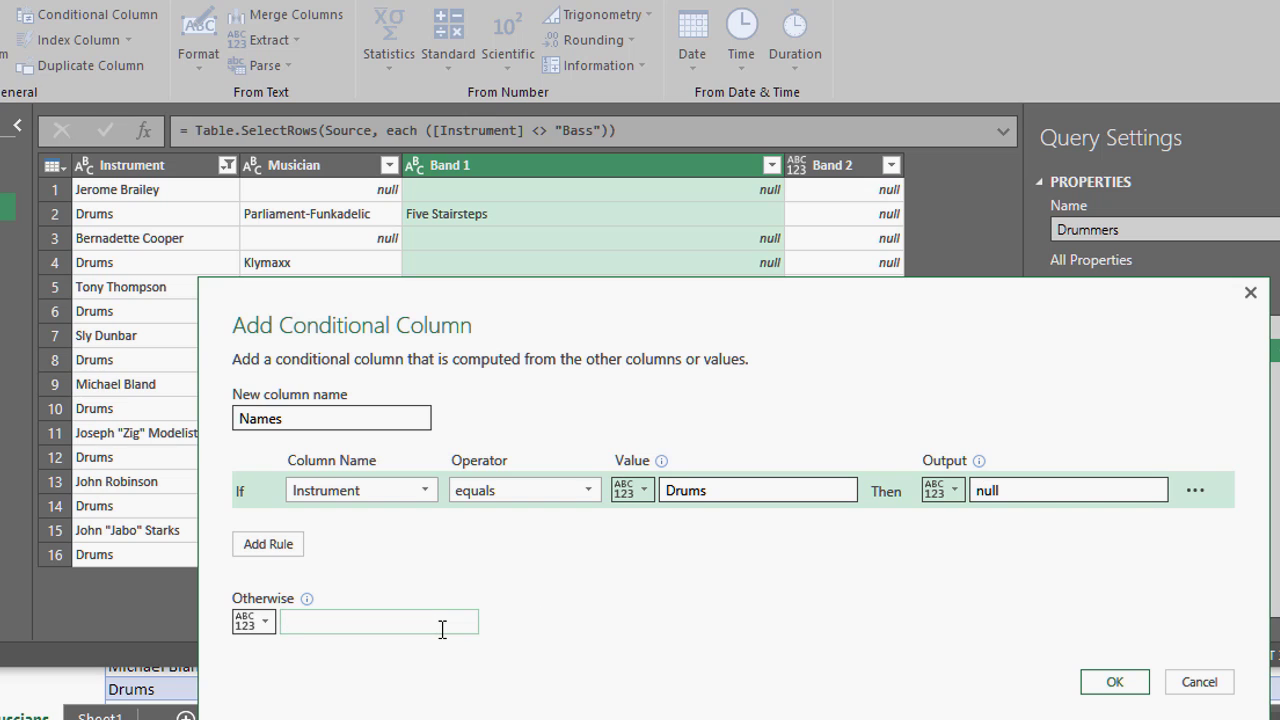
click(263, 622)
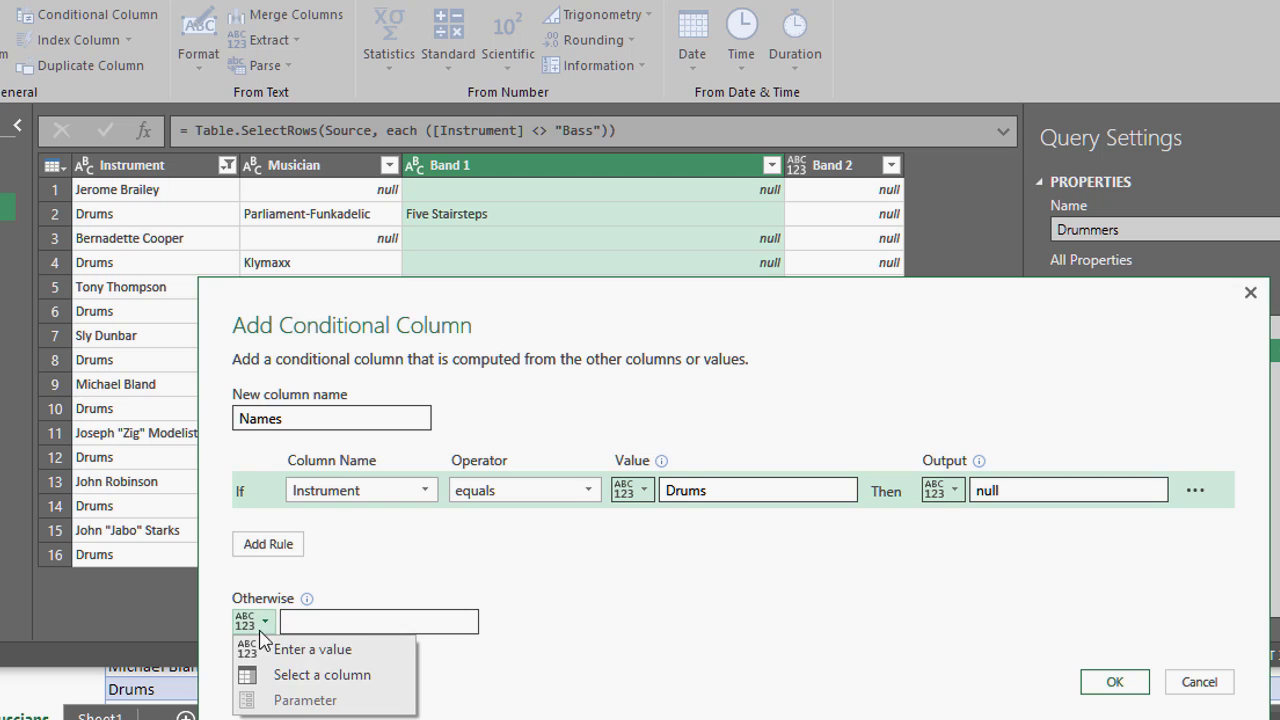
click(288, 675)
click(458, 623)
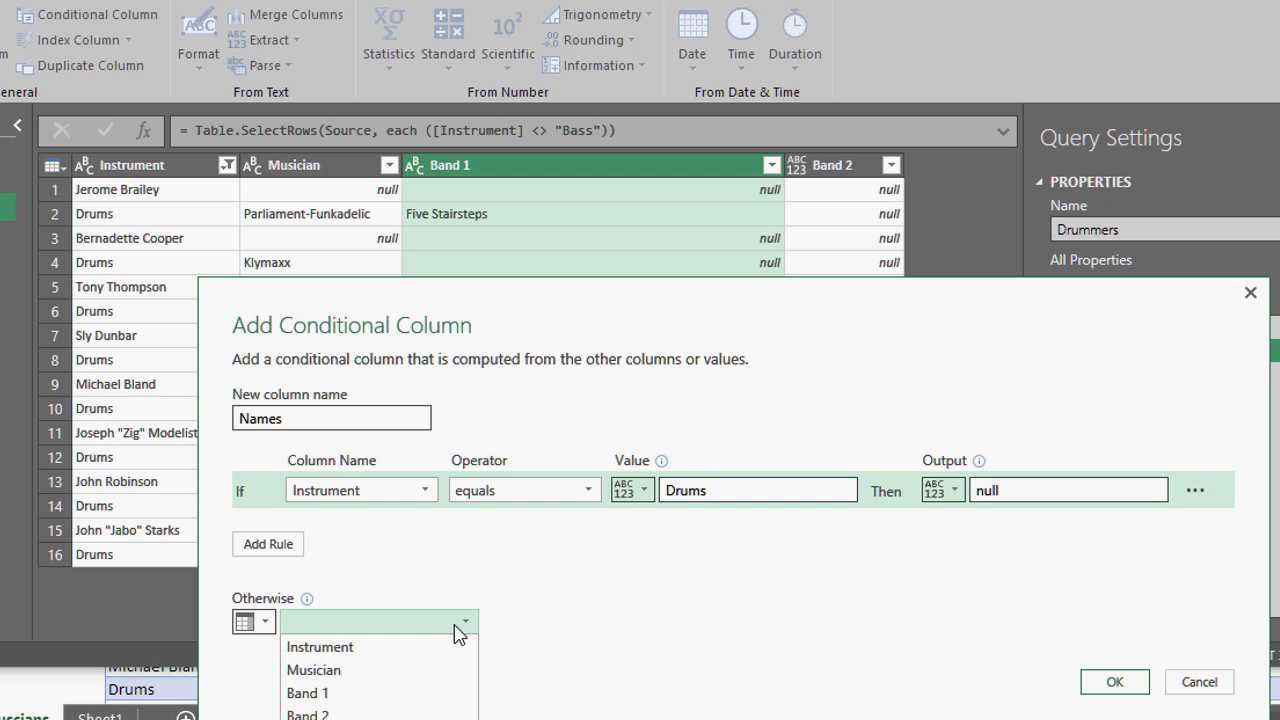
click(450, 647)
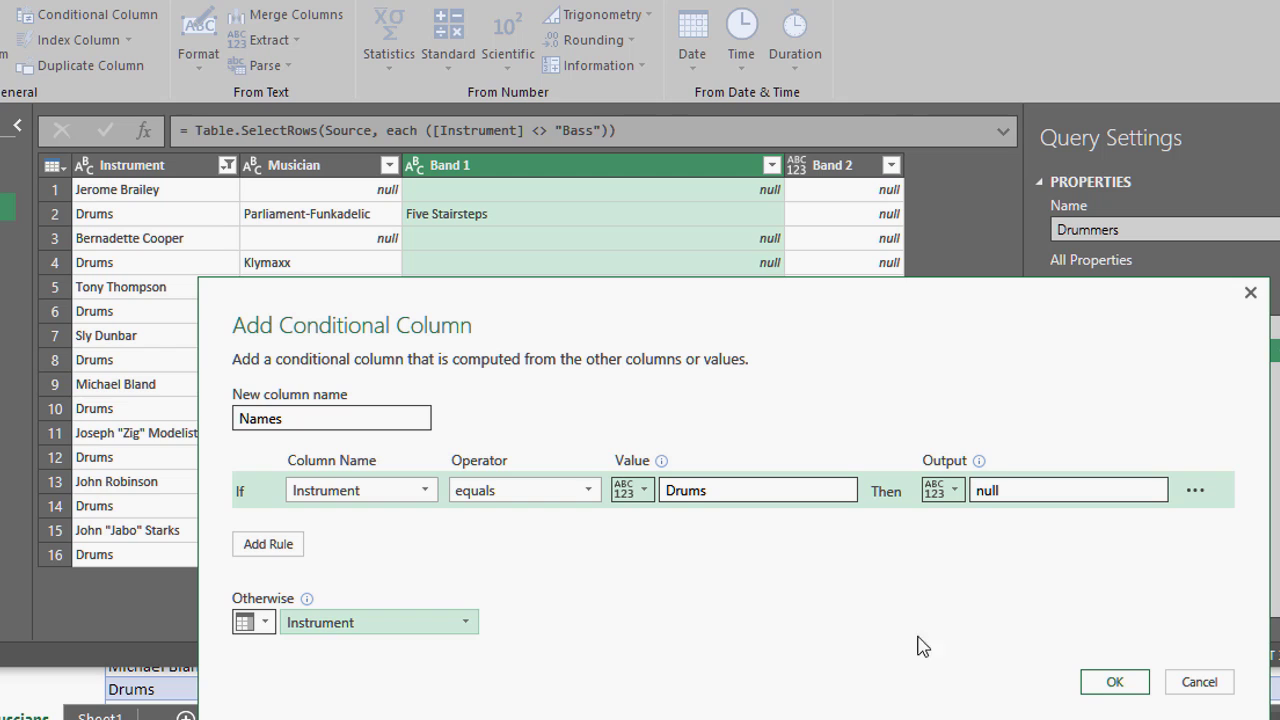
click(1113, 683)
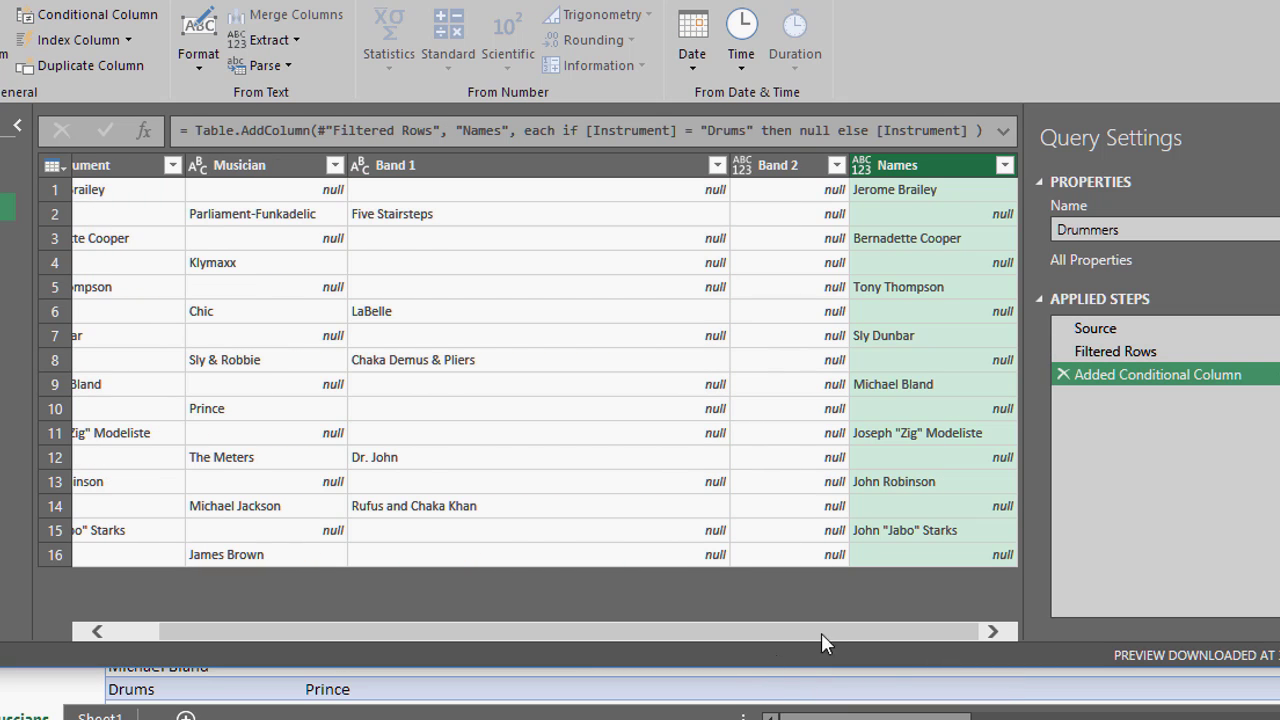
Fill the drummer names down the Names column
right_click(901, 165)
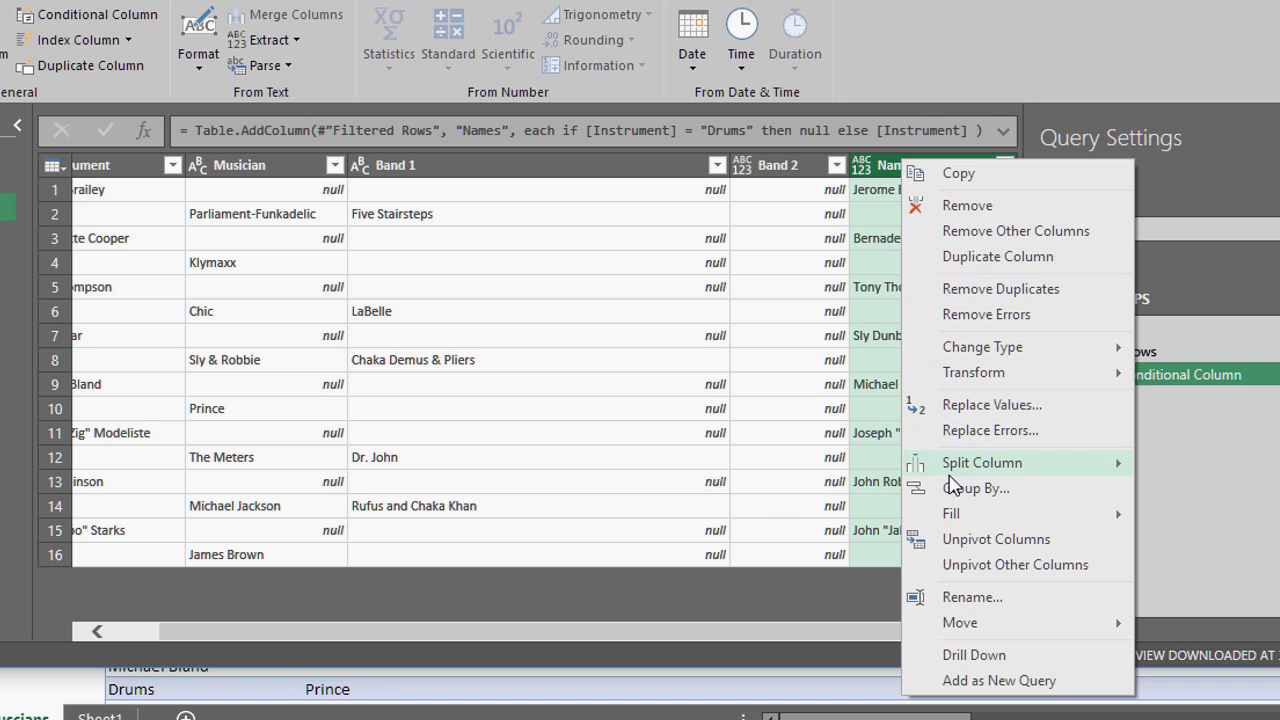
mouse_move(1078, 517)
click(1190, 516)
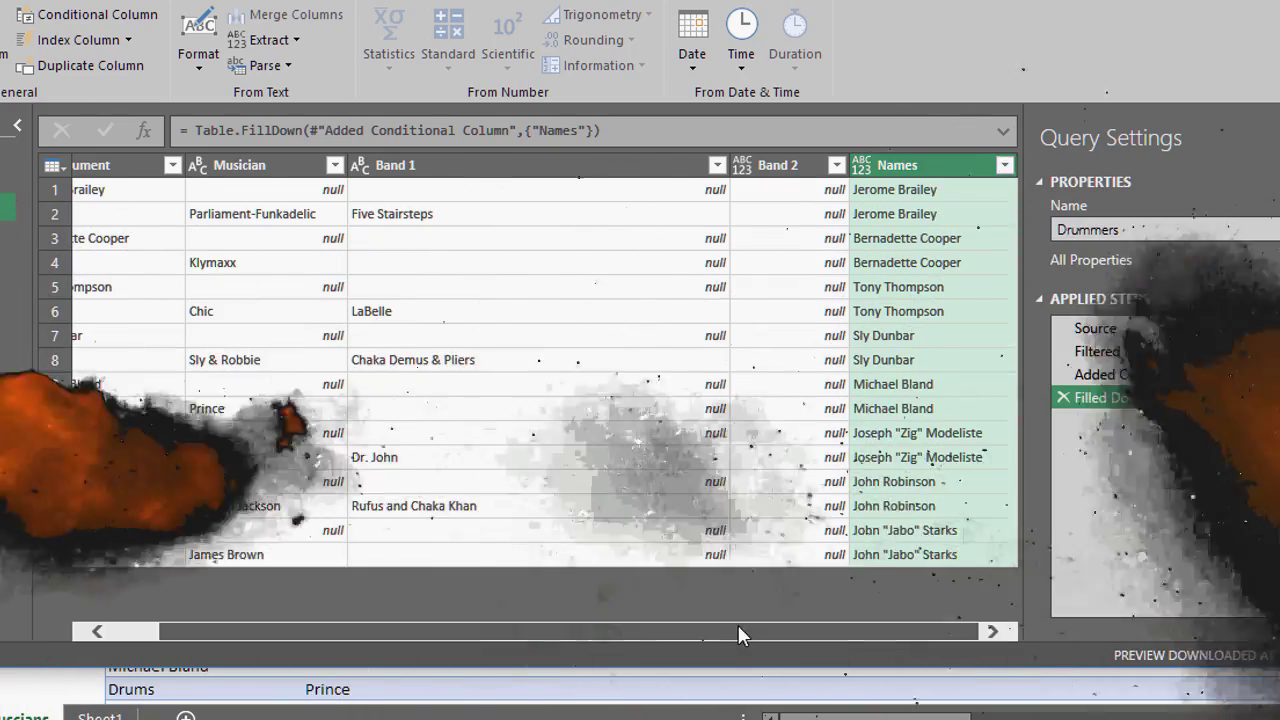
drag(737, 634, 657, 637)
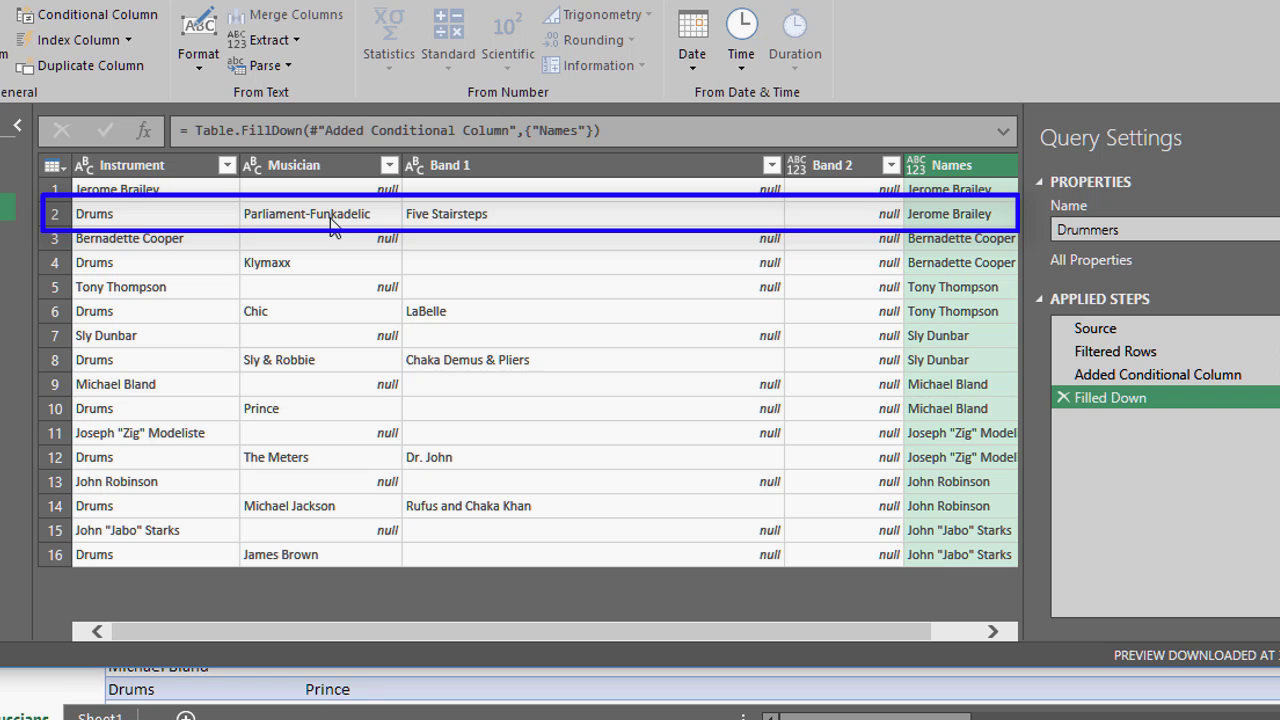
Filter the Instrument column to keep only the Drums rows
key(Home)
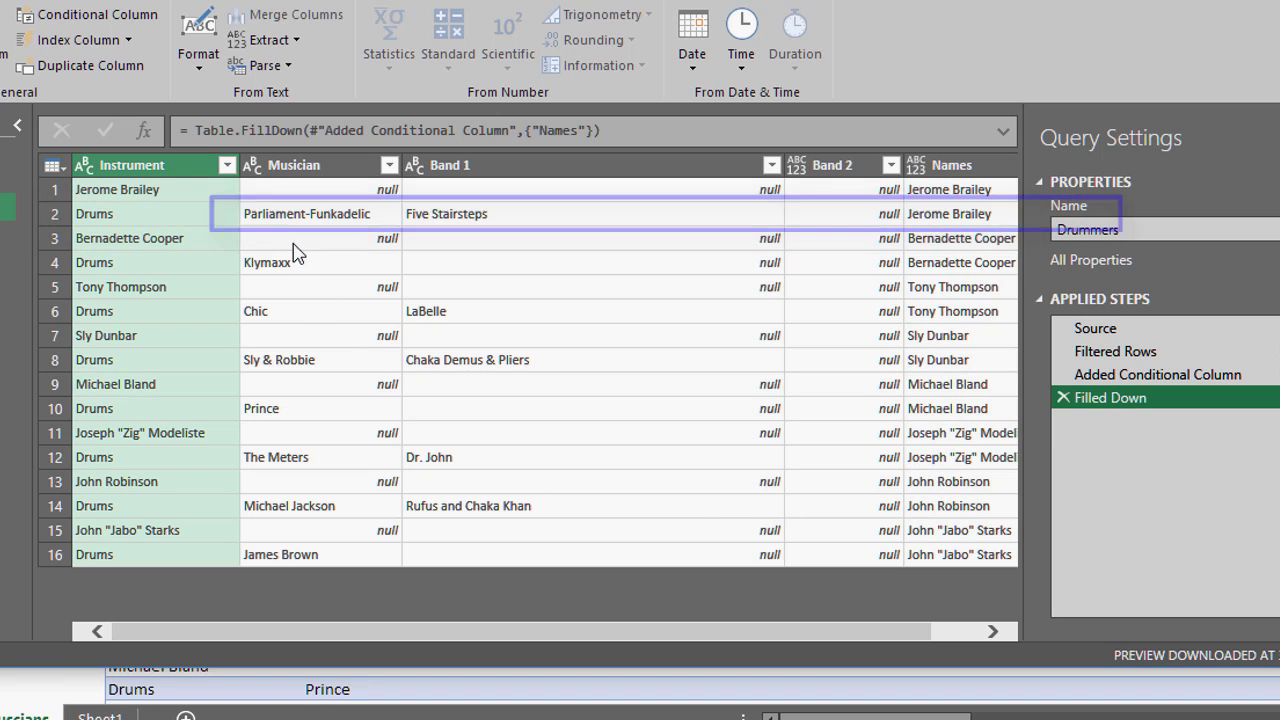
click(228, 166)
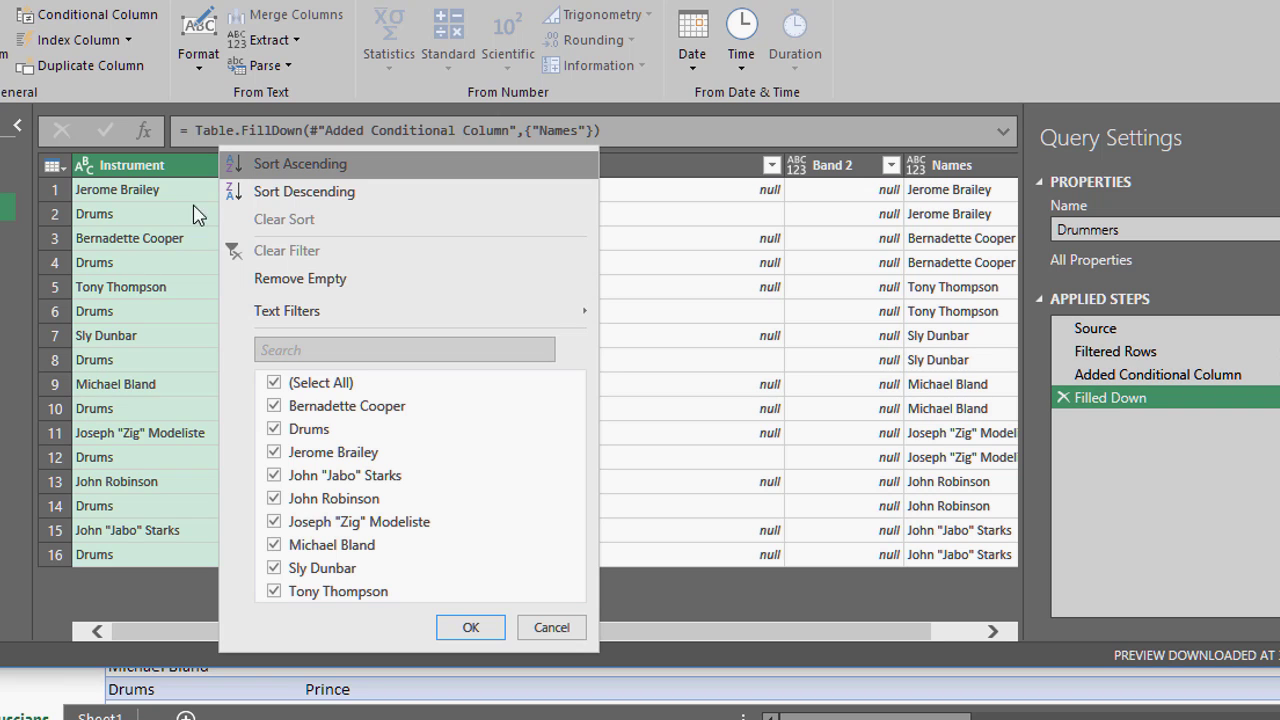
click(275, 385)
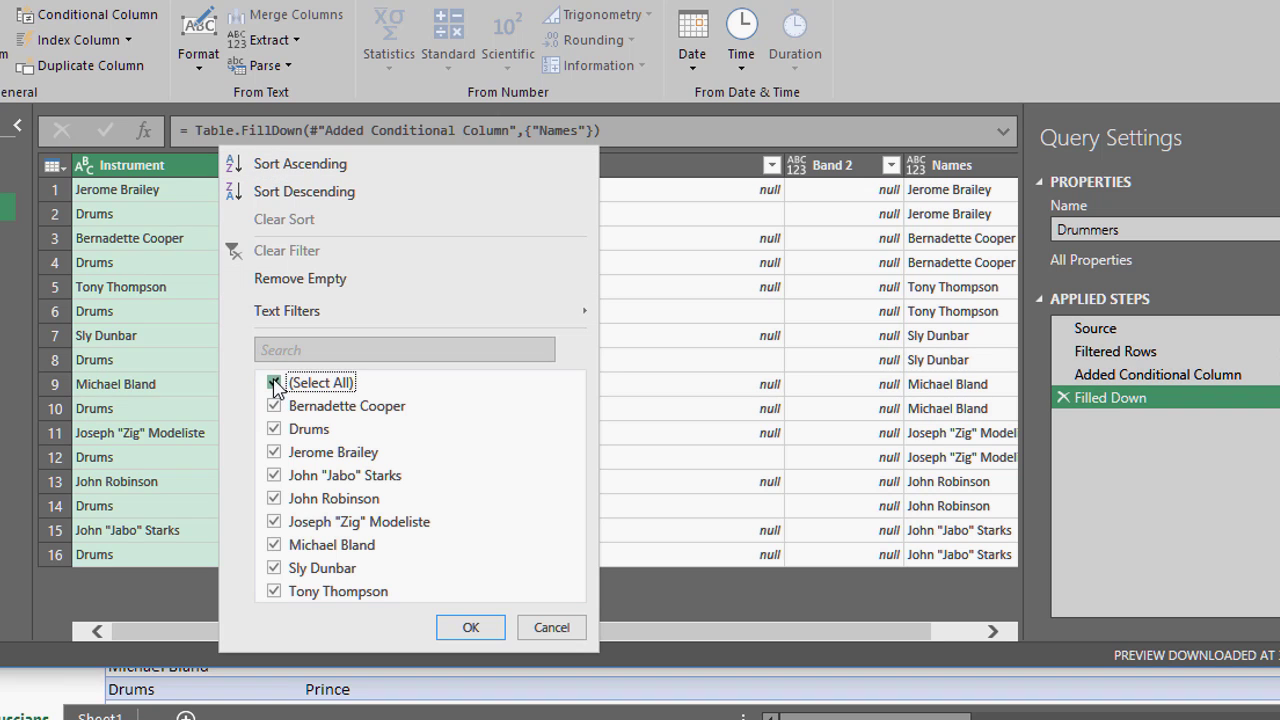
click(276, 429)
click(460, 624)
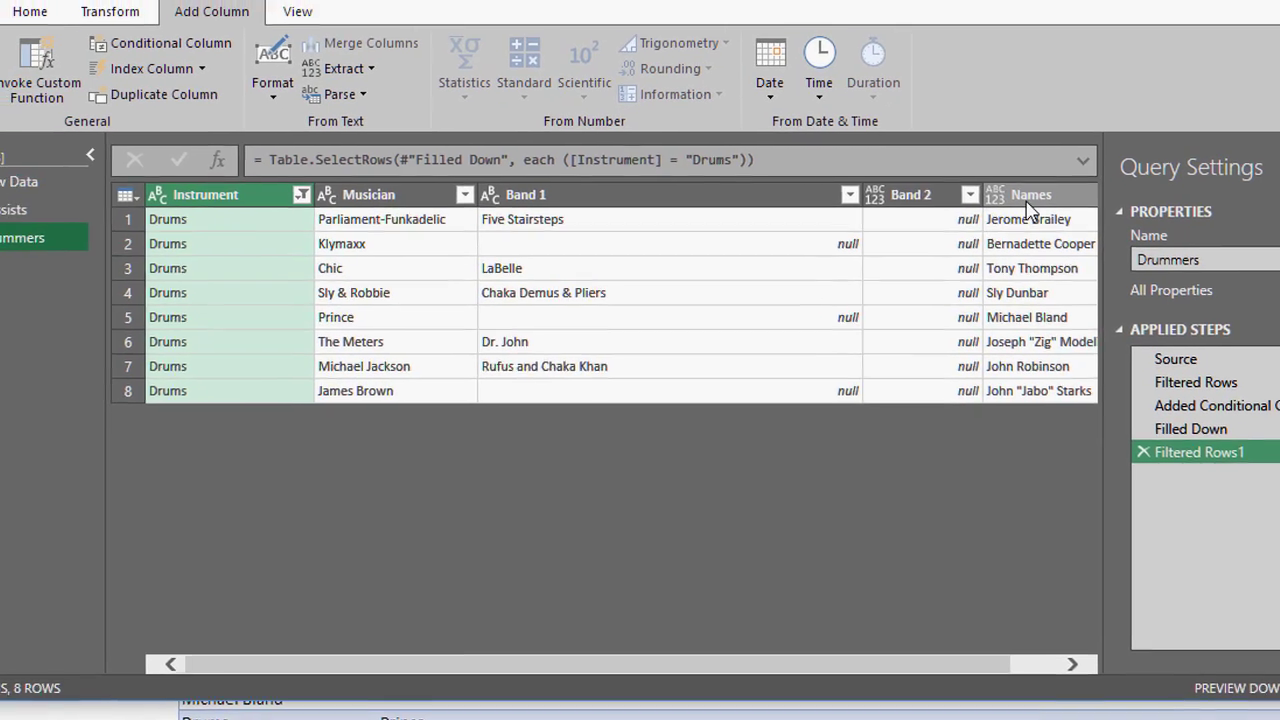
Move the Names column right after Instrument and delete the old Band 2 column
click(960, 166)
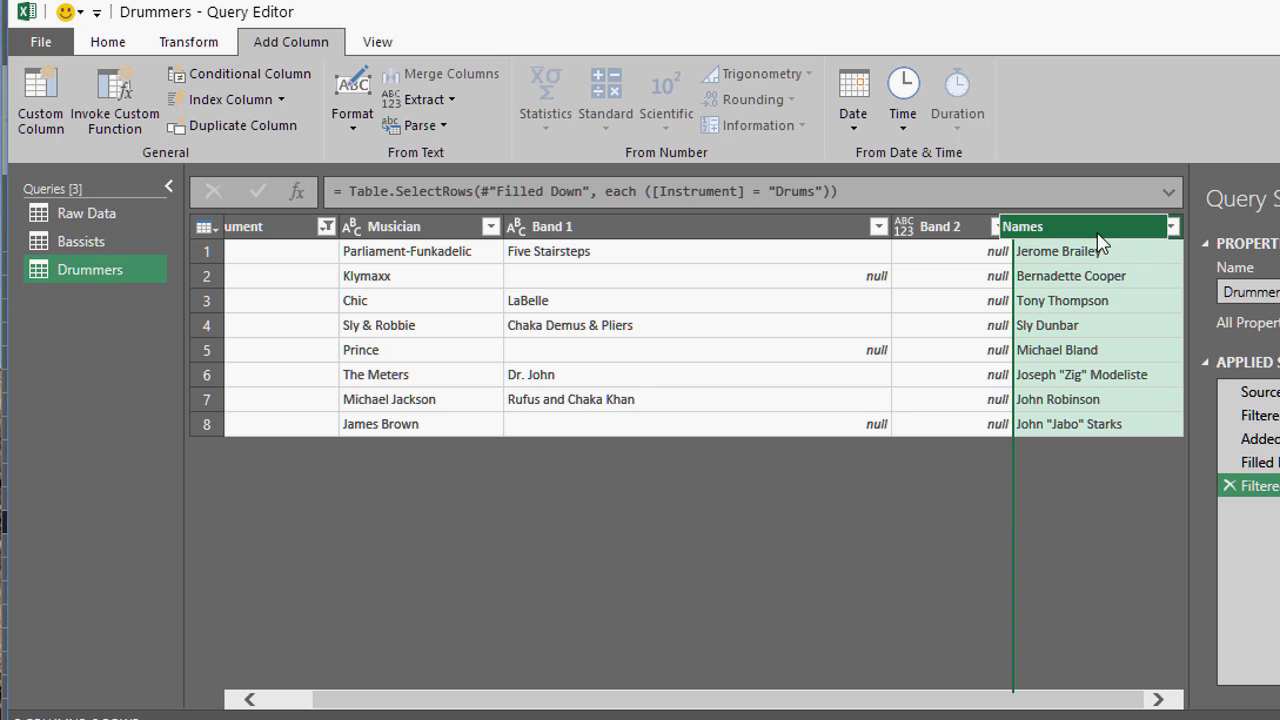
drag(1097, 243, 452, 250)
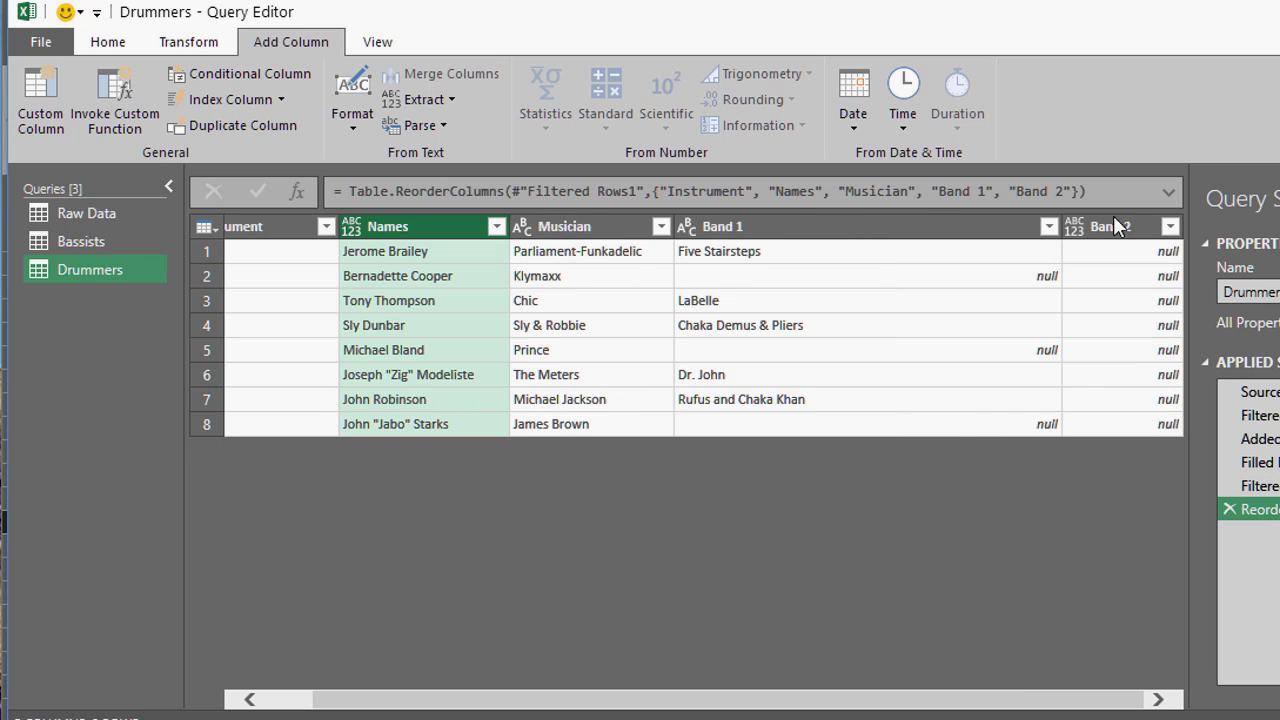
right_click(1115, 228)
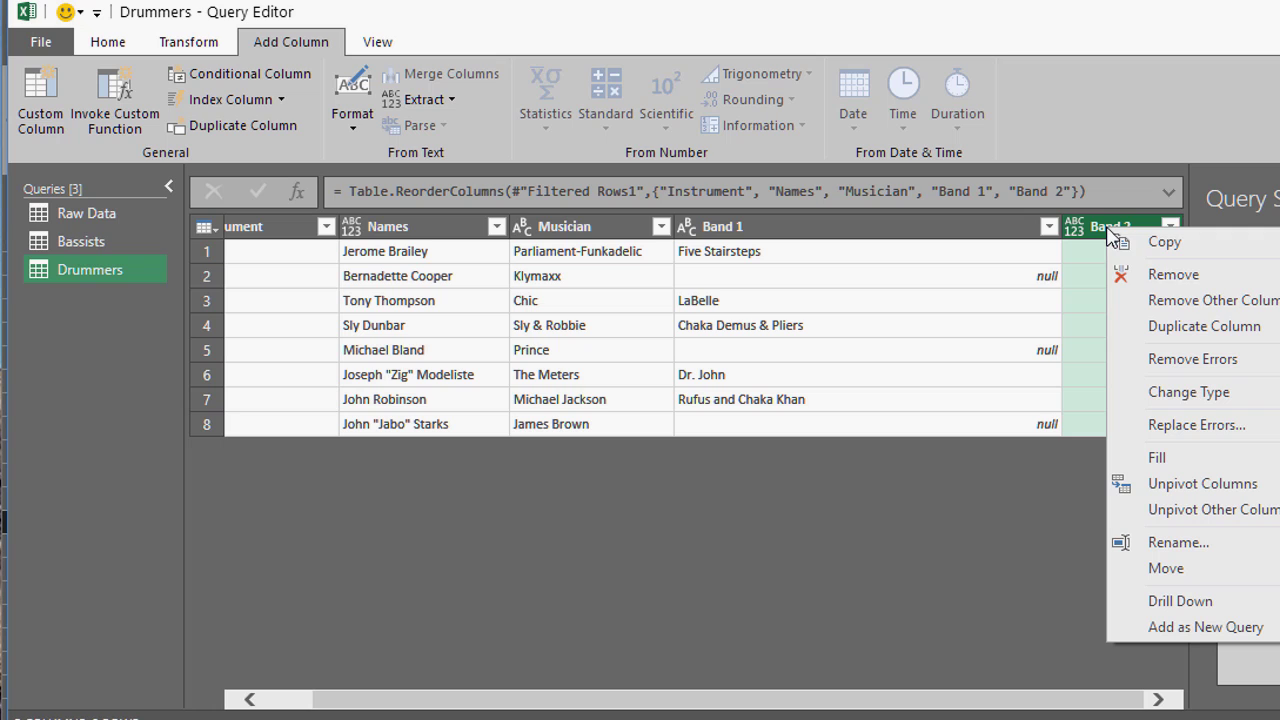
click(1155, 280)
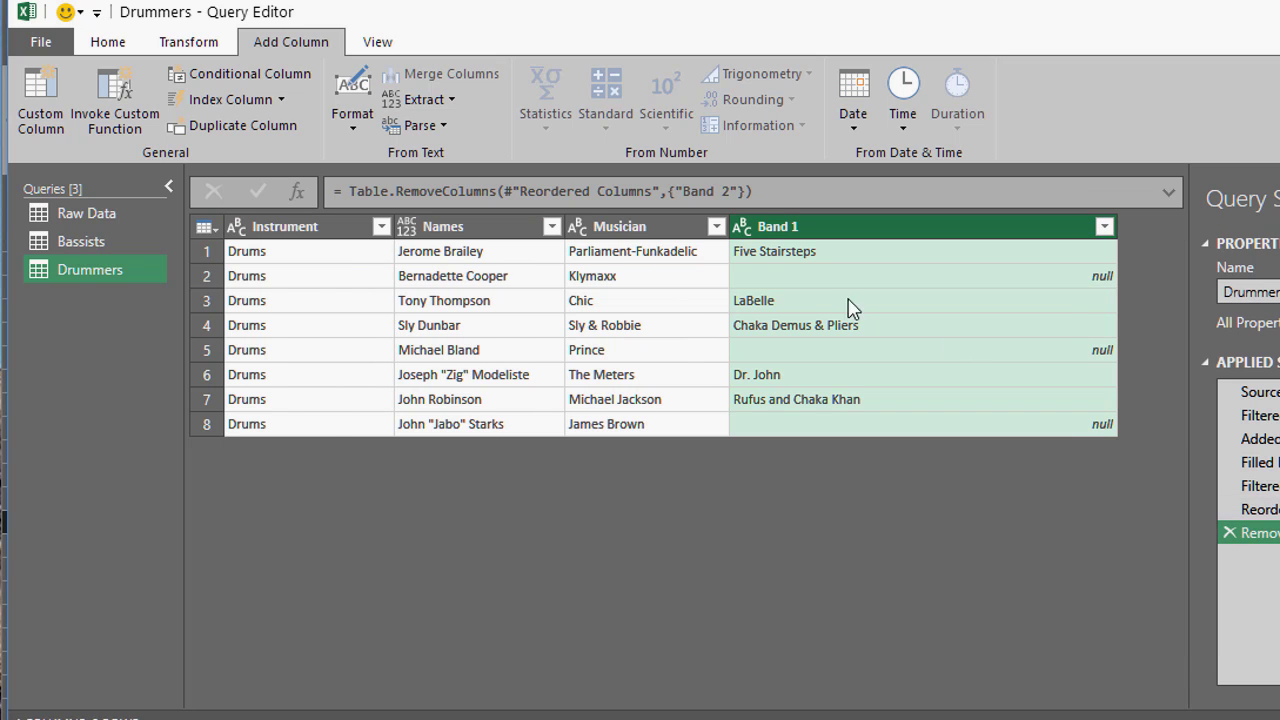
Rename Band 1 to Band 2 and the old Musician column to Band 1
double_click(820, 237)
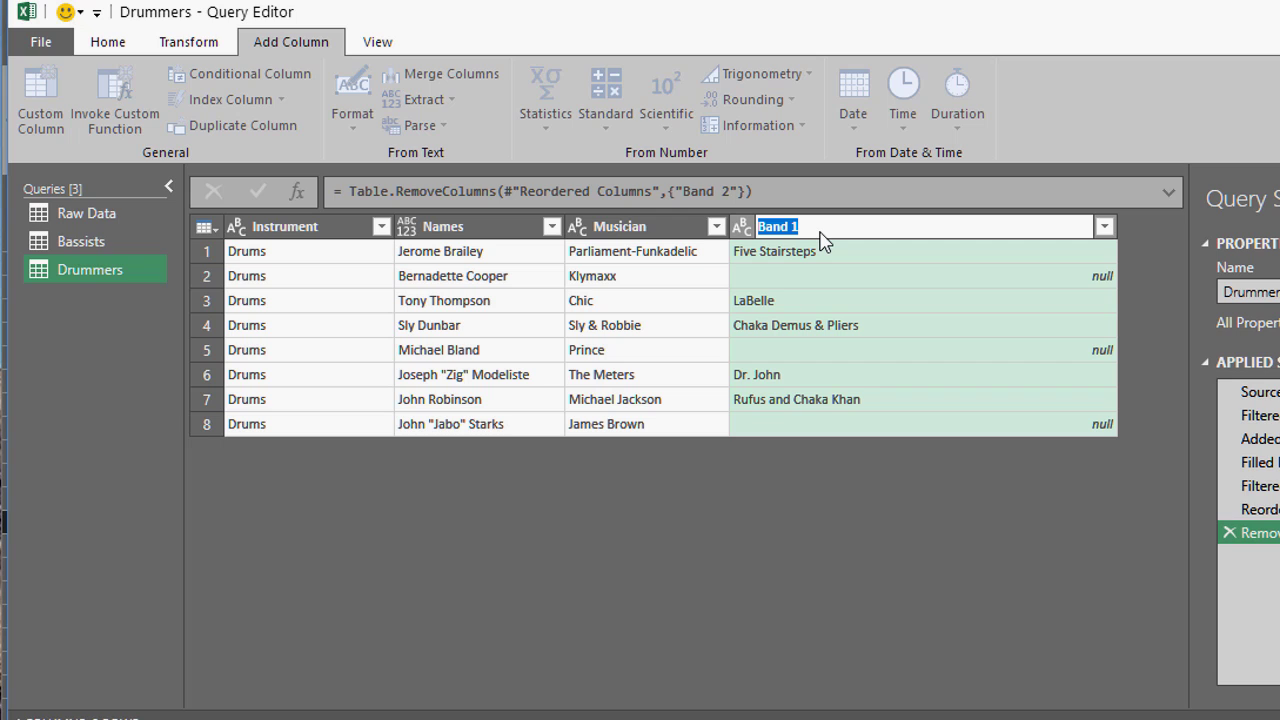
click(820, 237)
key(Return)
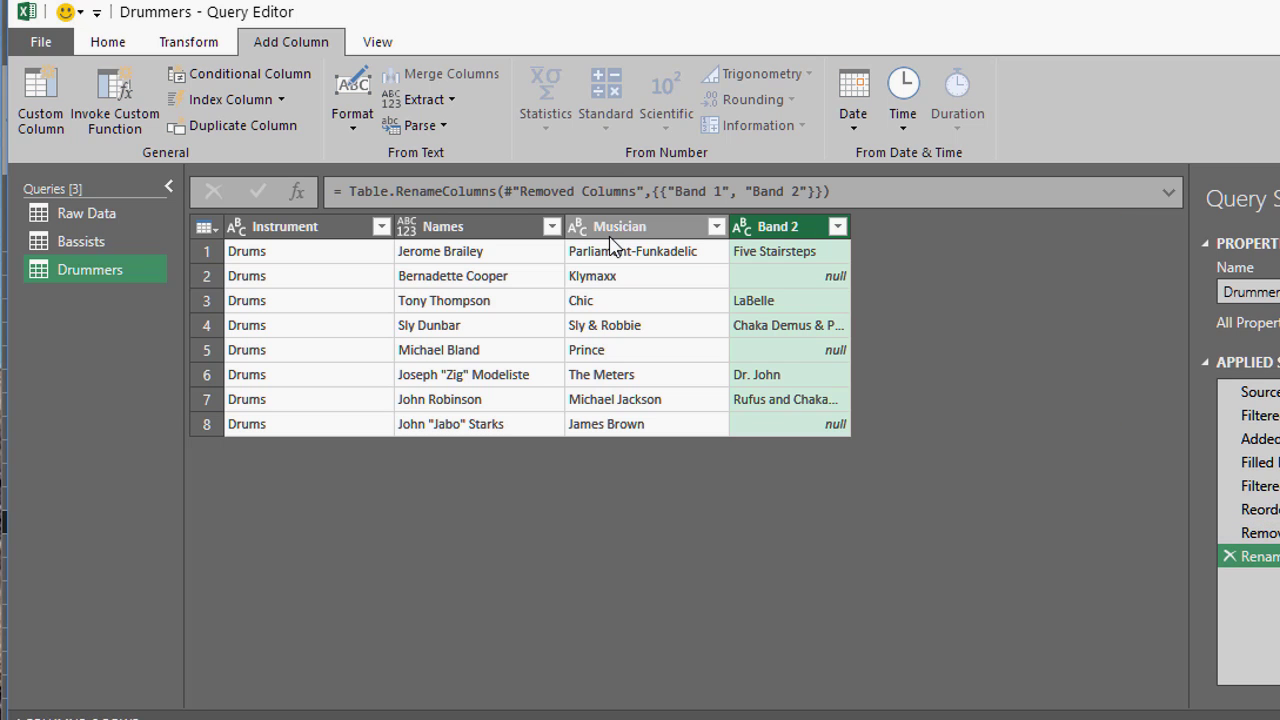
double_click(616, 230)
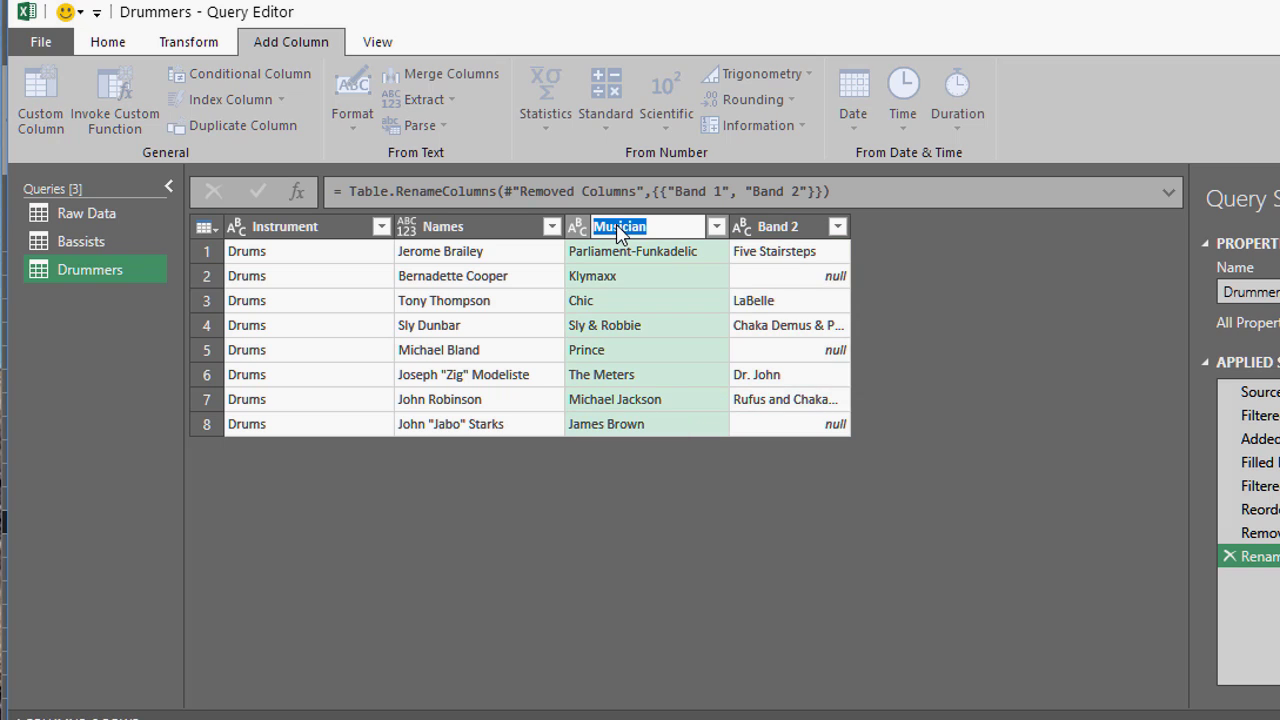
text(Band 1)
key(Return)
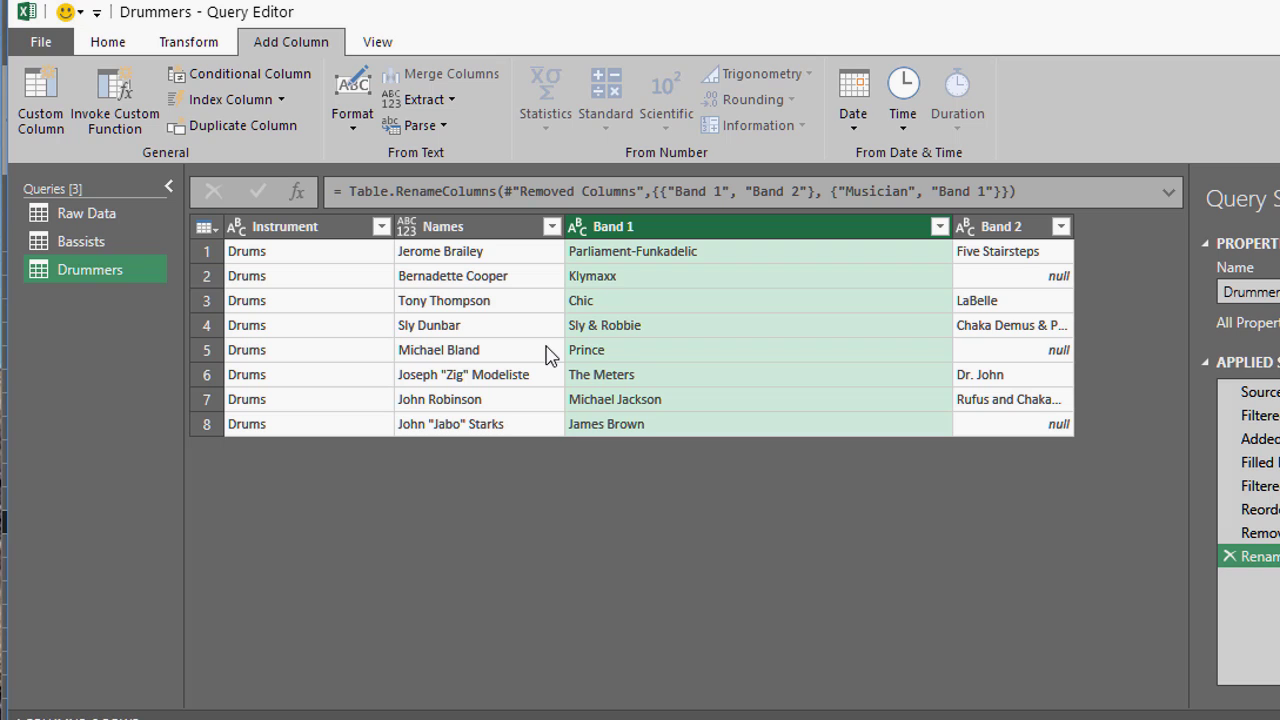
Rename Names to Musician and auto-fit the Band 2 and Band 1 column widths
double_click(442, 228)
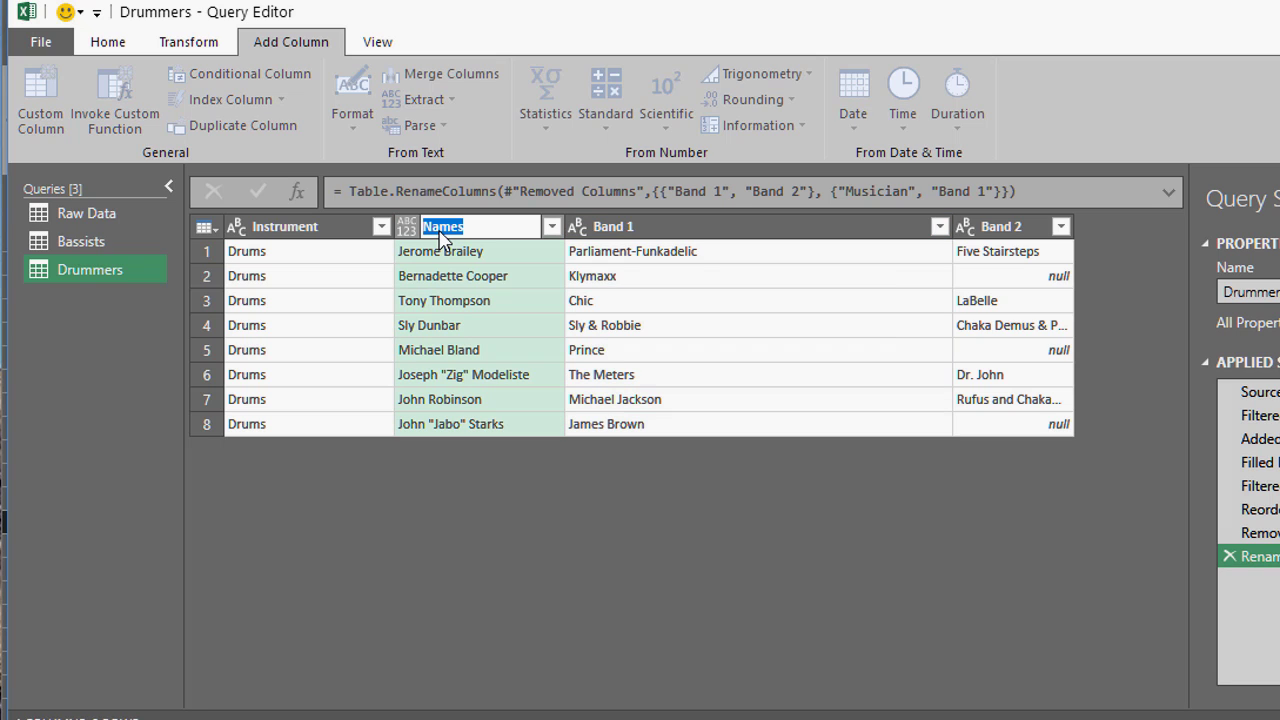
text(Musician)
key(Return)
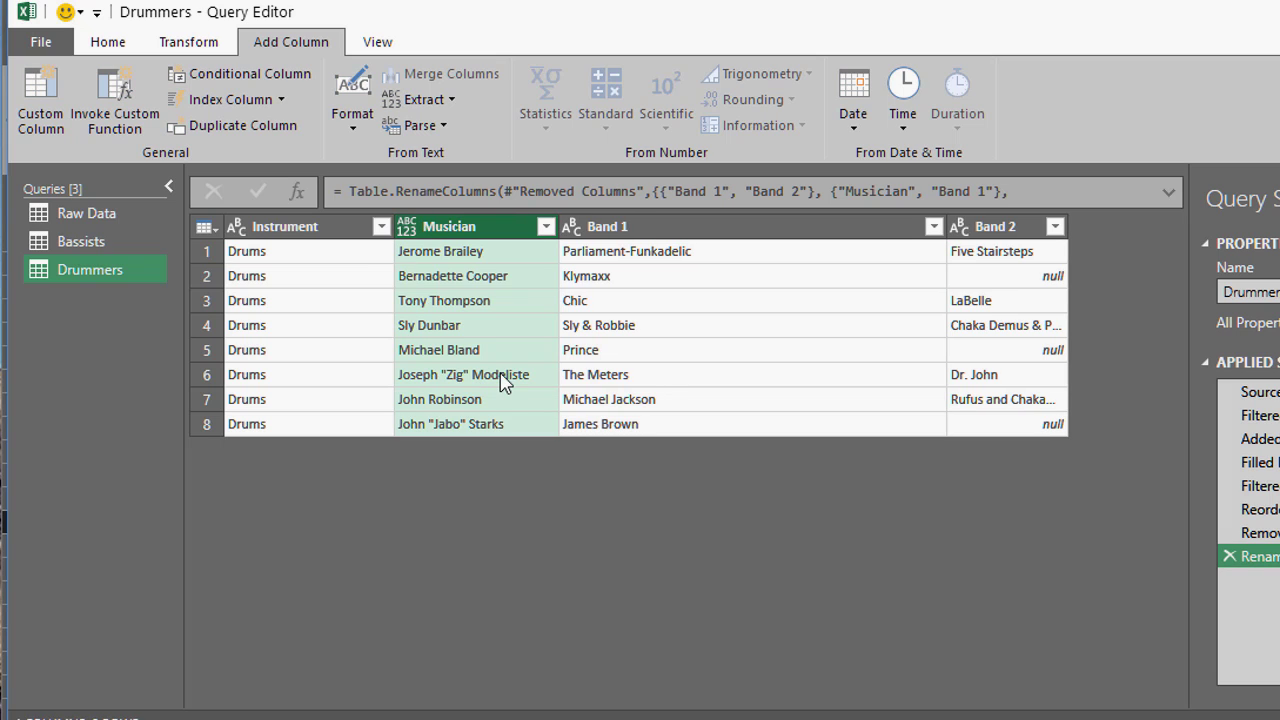
double_click(1066, 228)
double_click(947, 228)
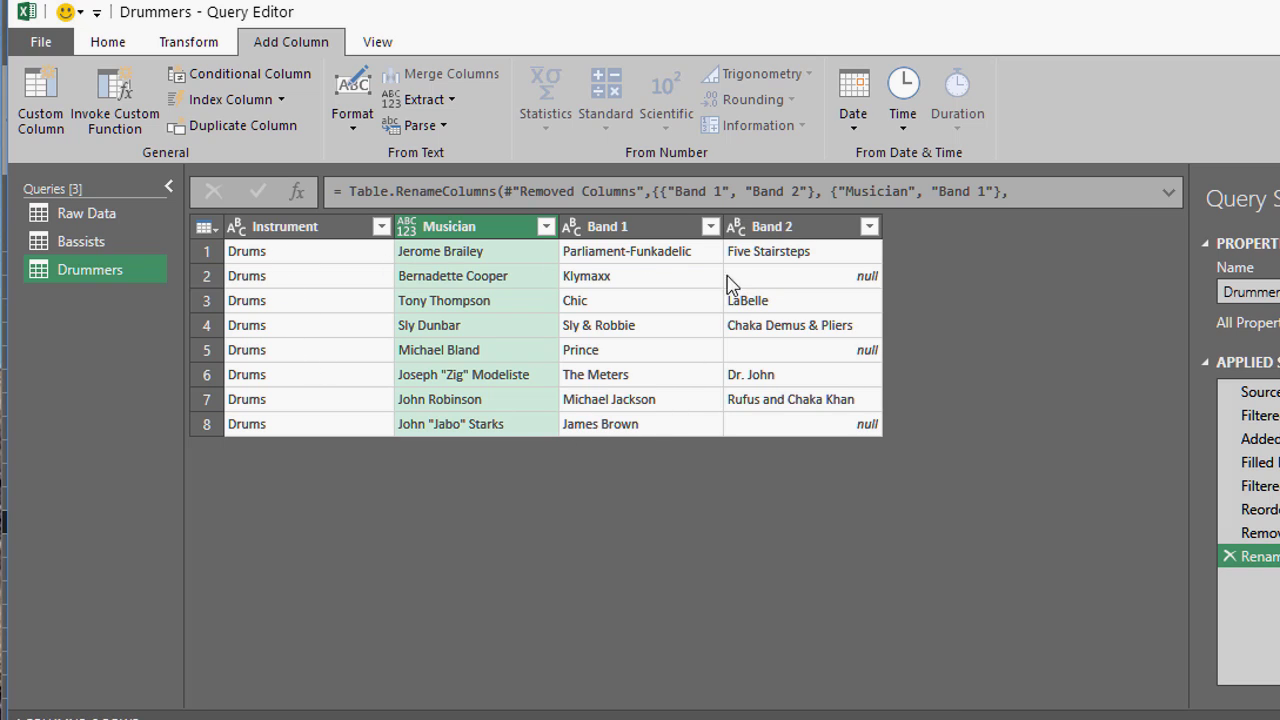
From the Bassists query, append Drummers beneath it as a new Append1 query
click(78, 241)
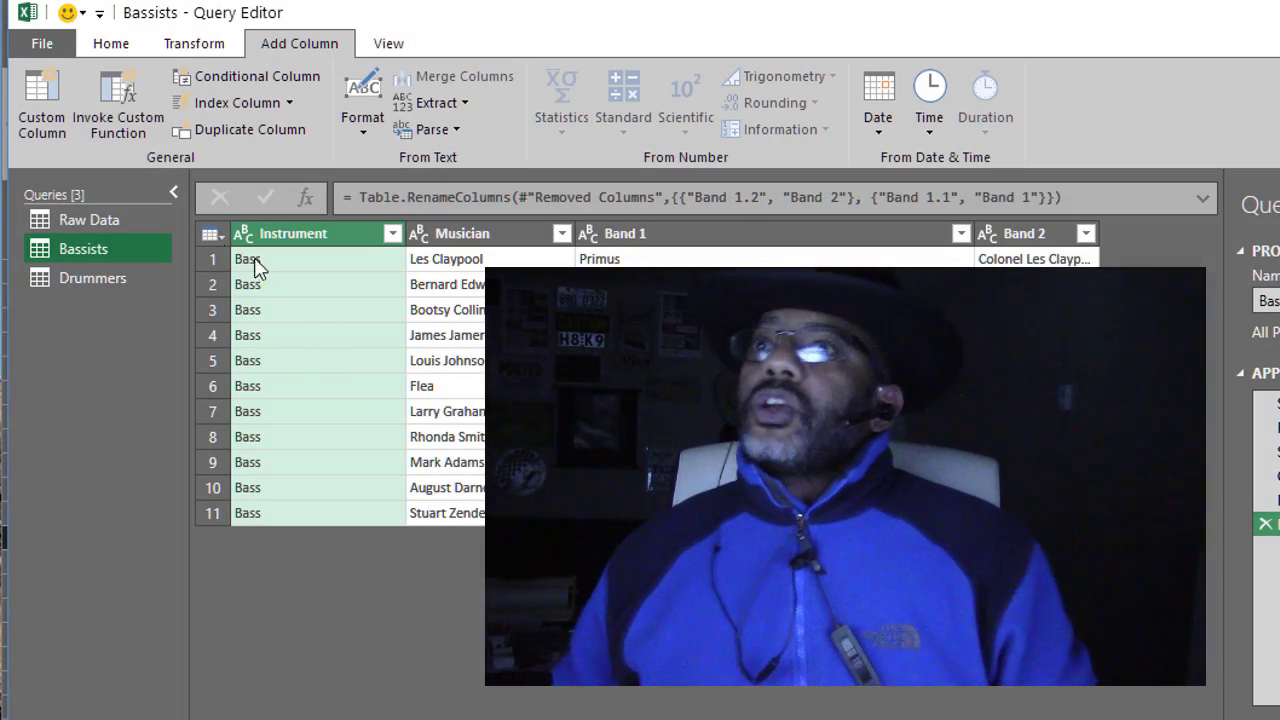
click(130, 43)
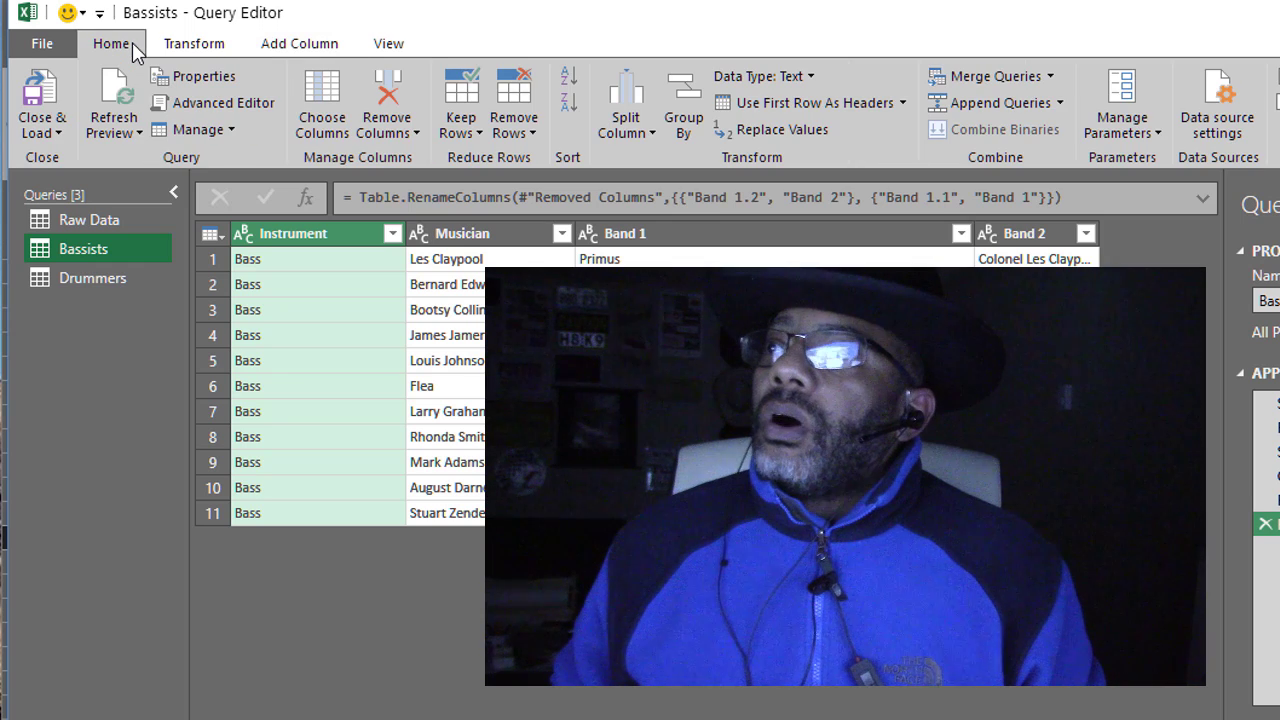
click(1060, 102)
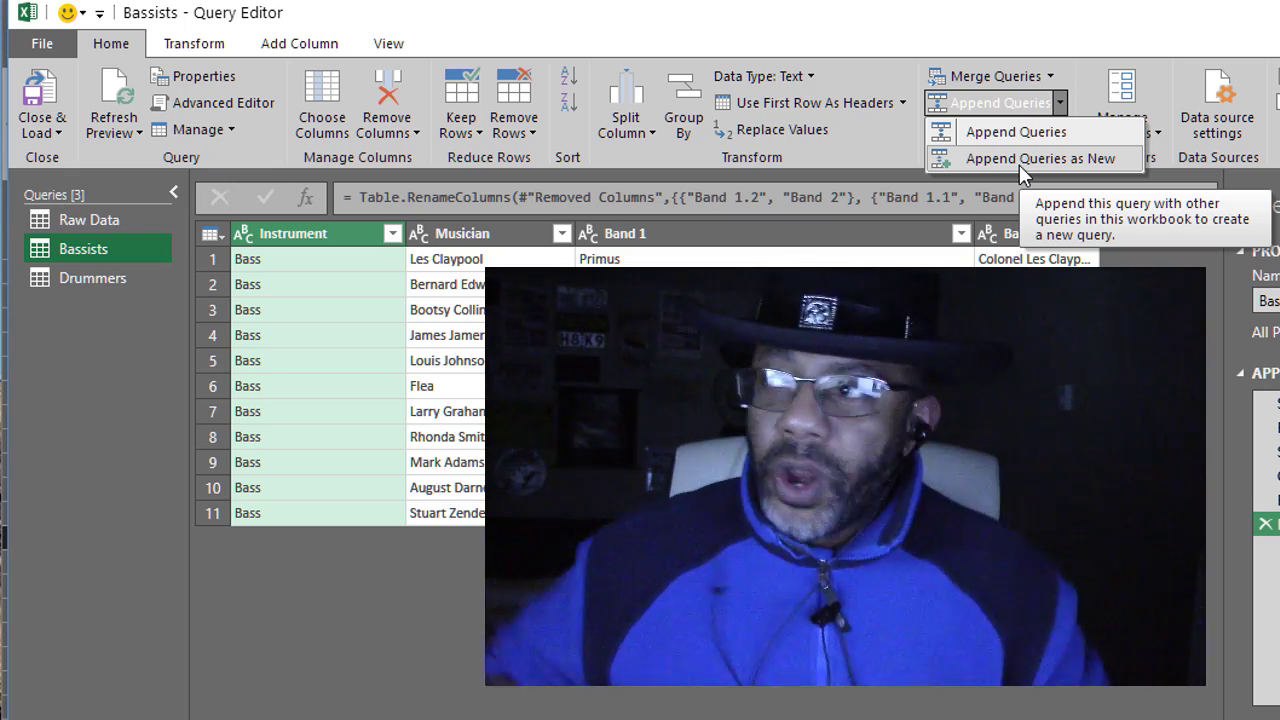
click(1019, 164)
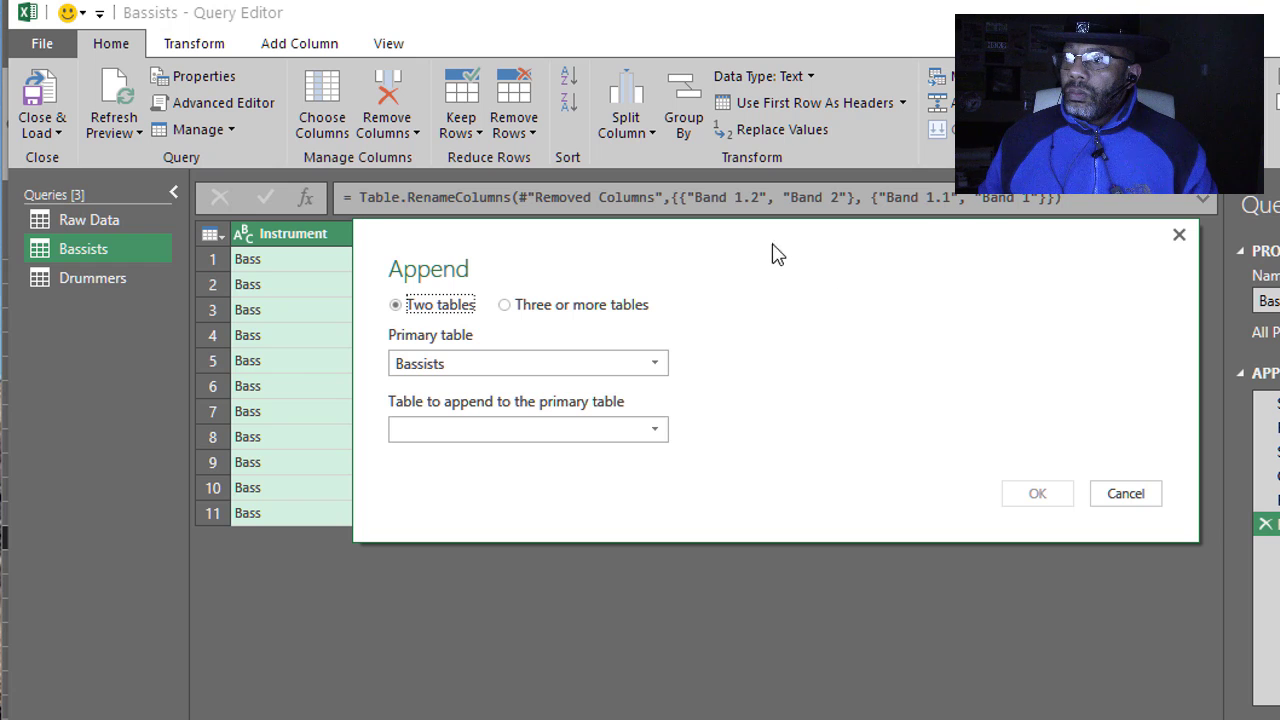
drag(771, 254, 665, 378)
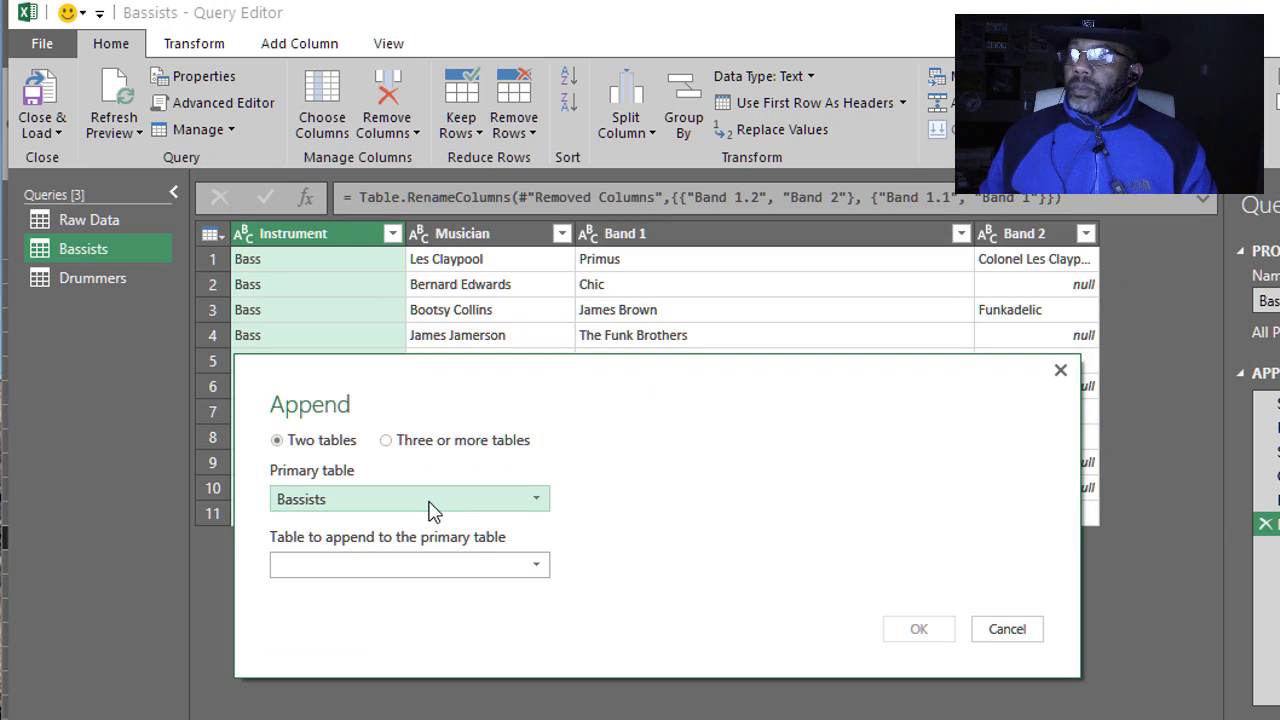
click(462, 577)
click(446, 650)
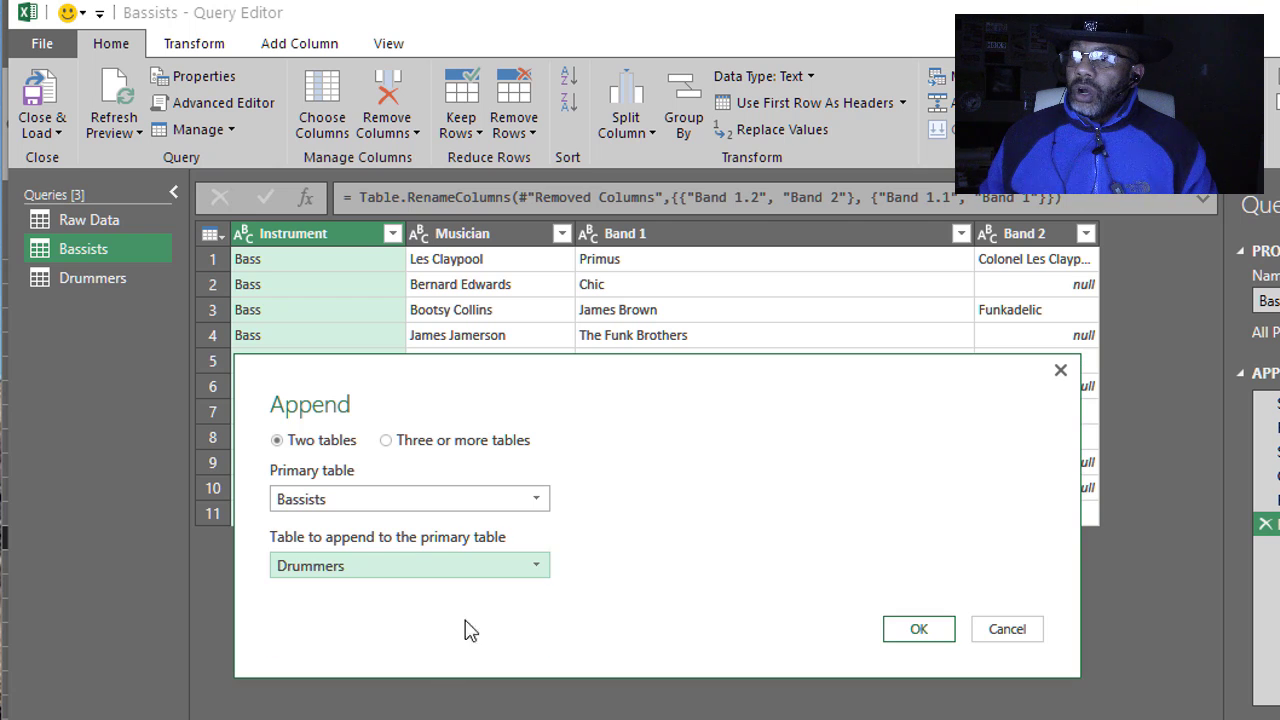
click(908, 630)
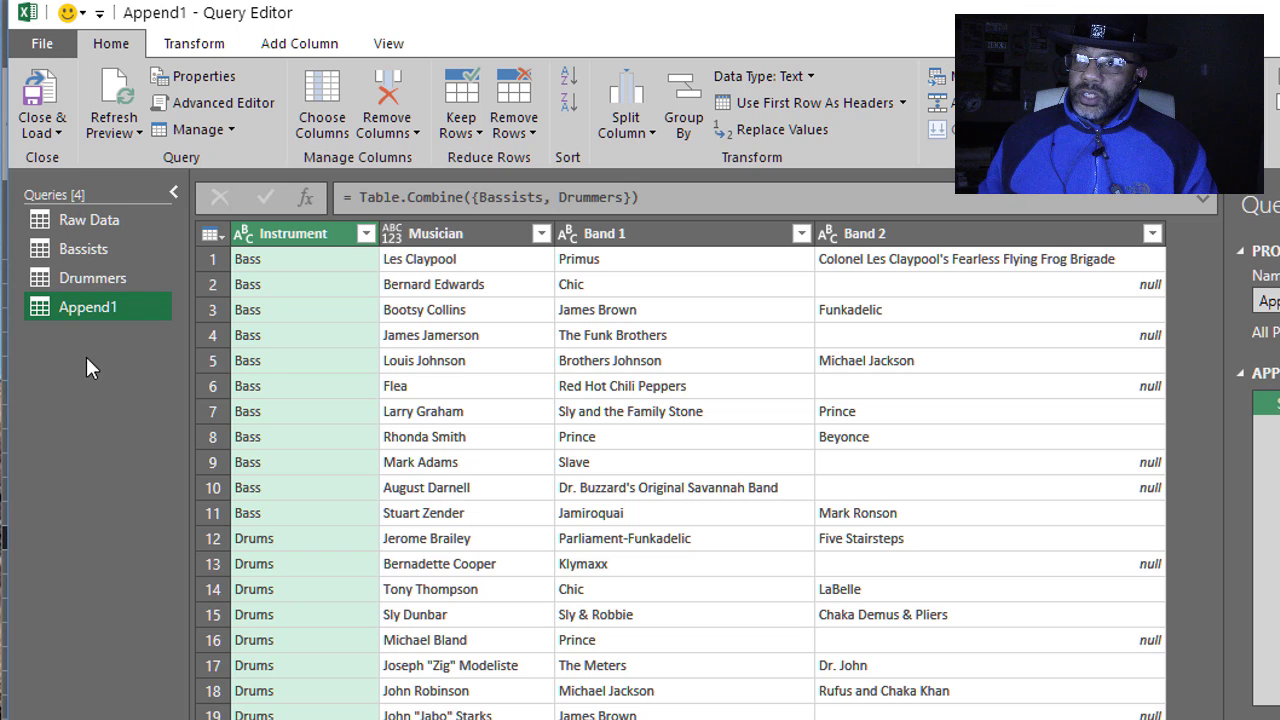
Rename Append1 to Final and Close & Load it into the workbook
double_click(86, 309)
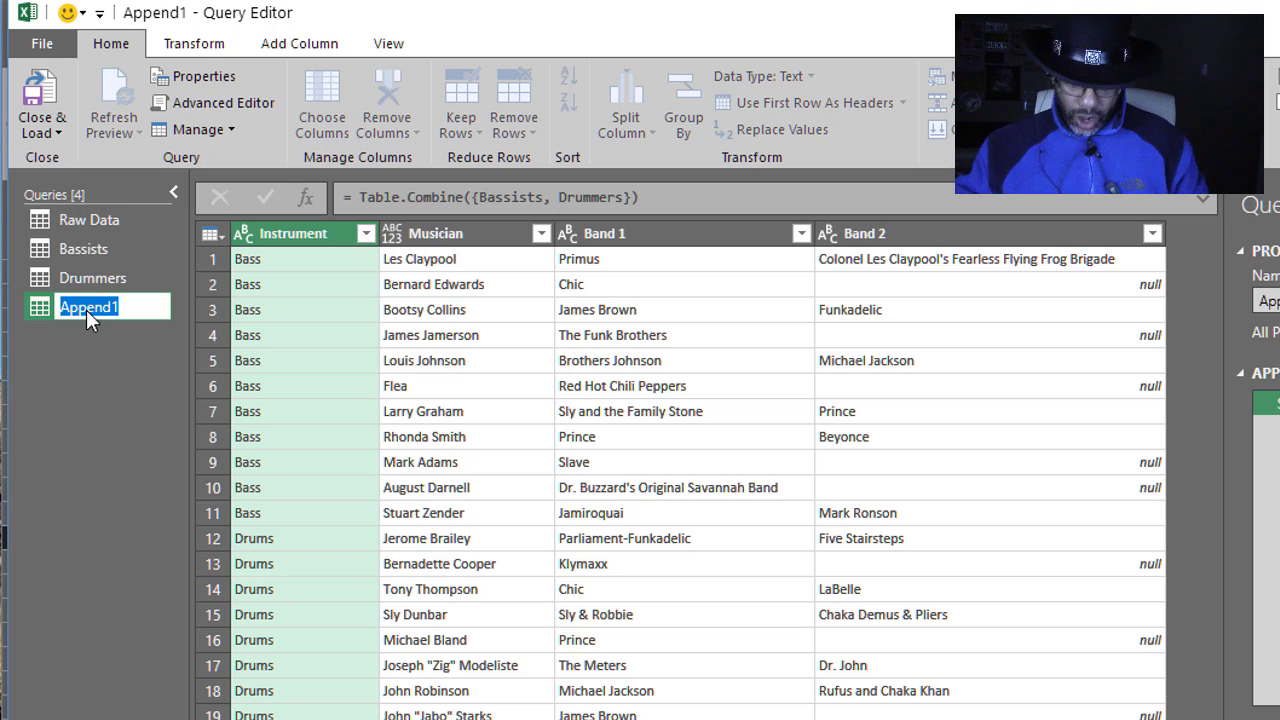
text(Final)
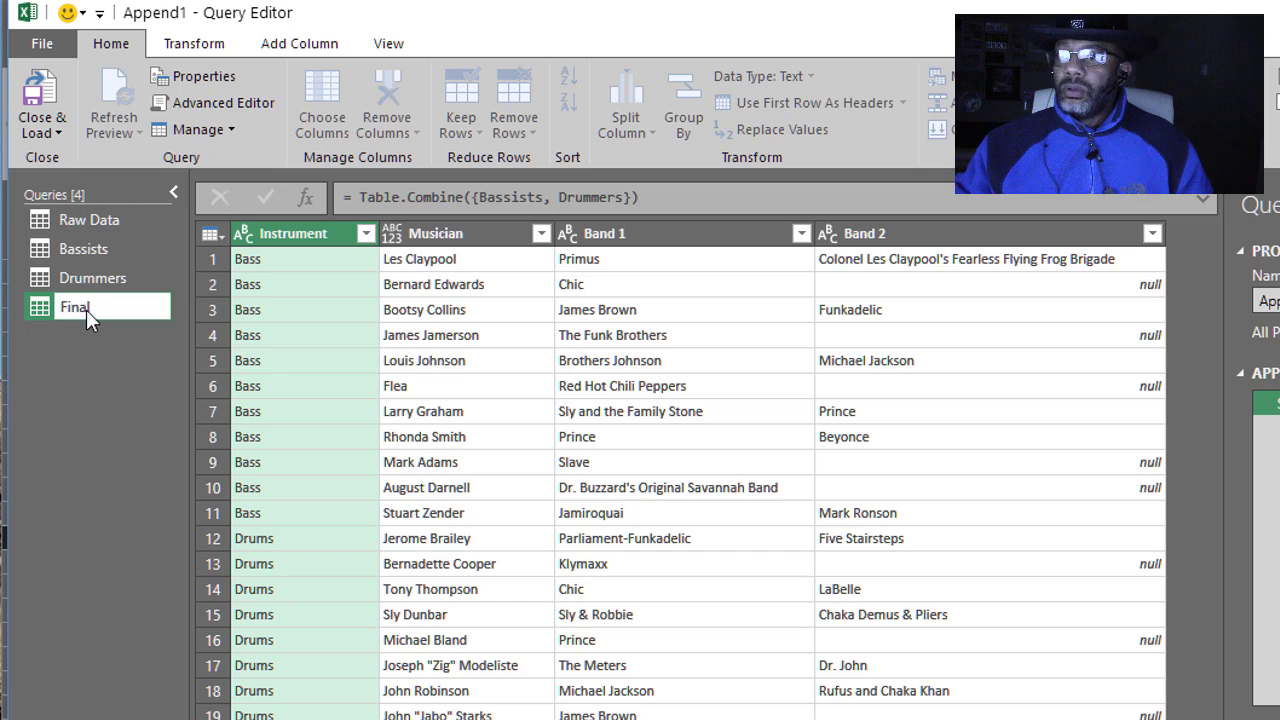
key(Return)
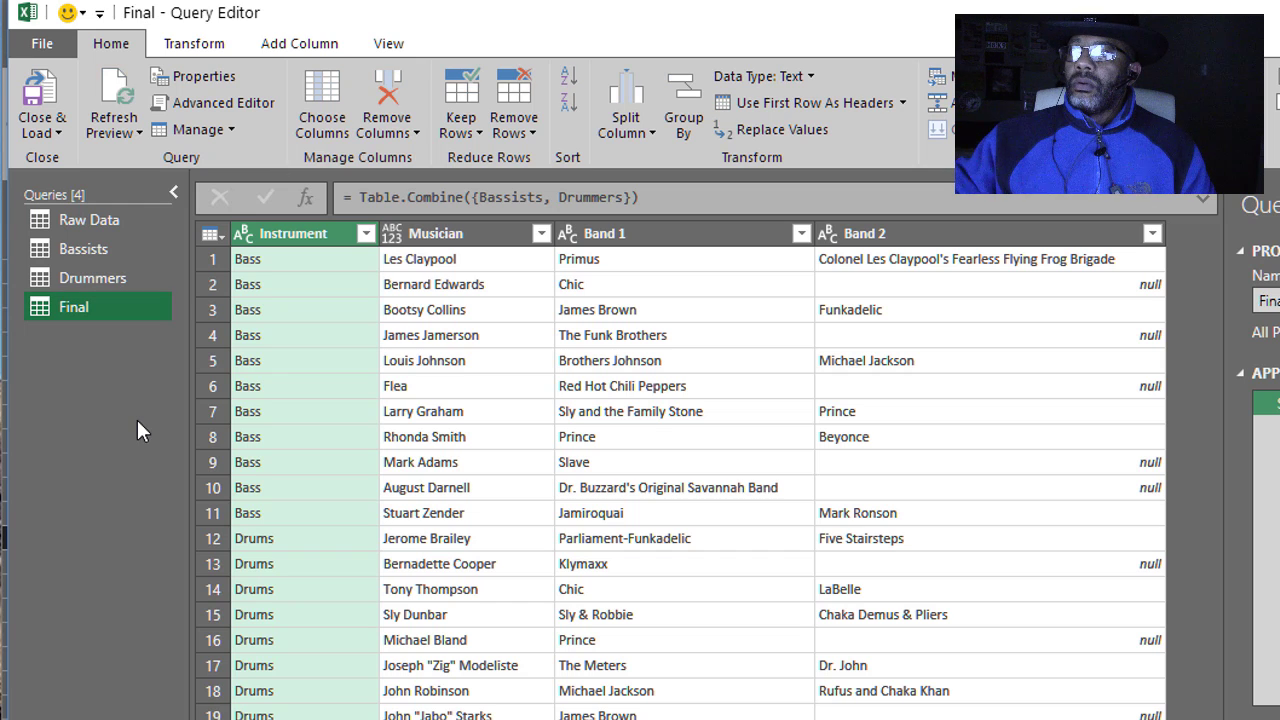
click(585, 515)
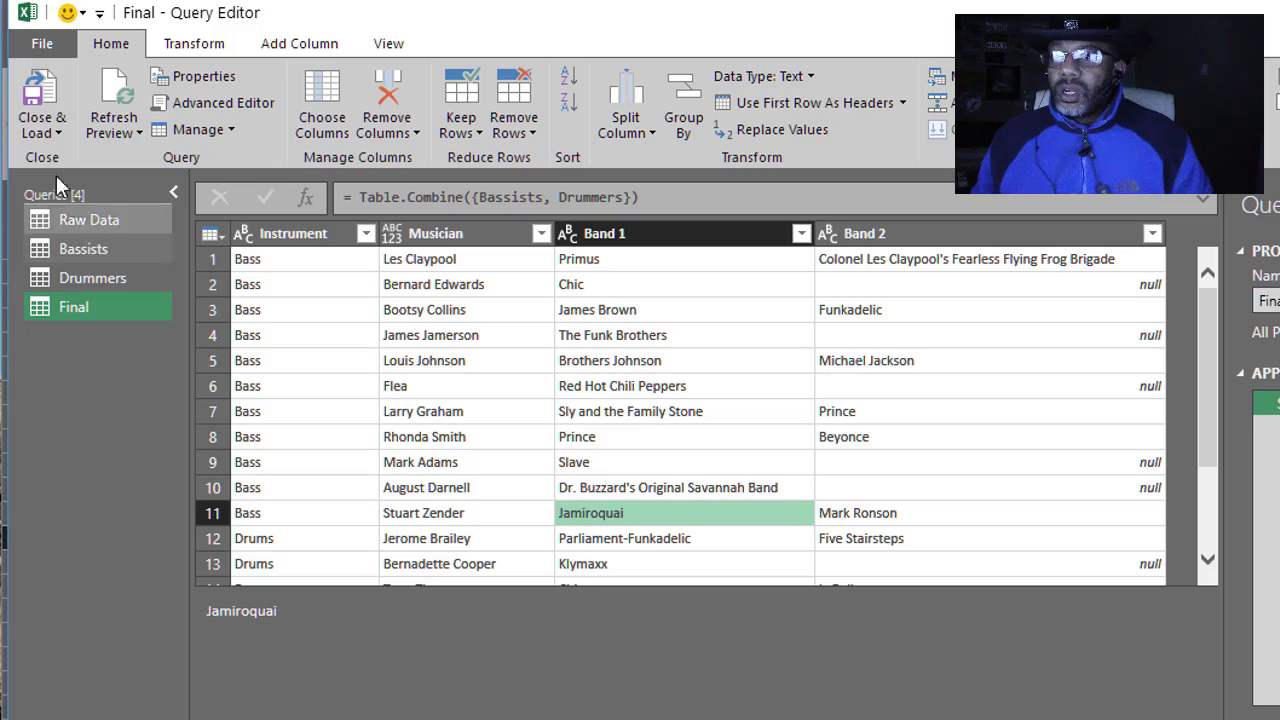
click(53, 75)
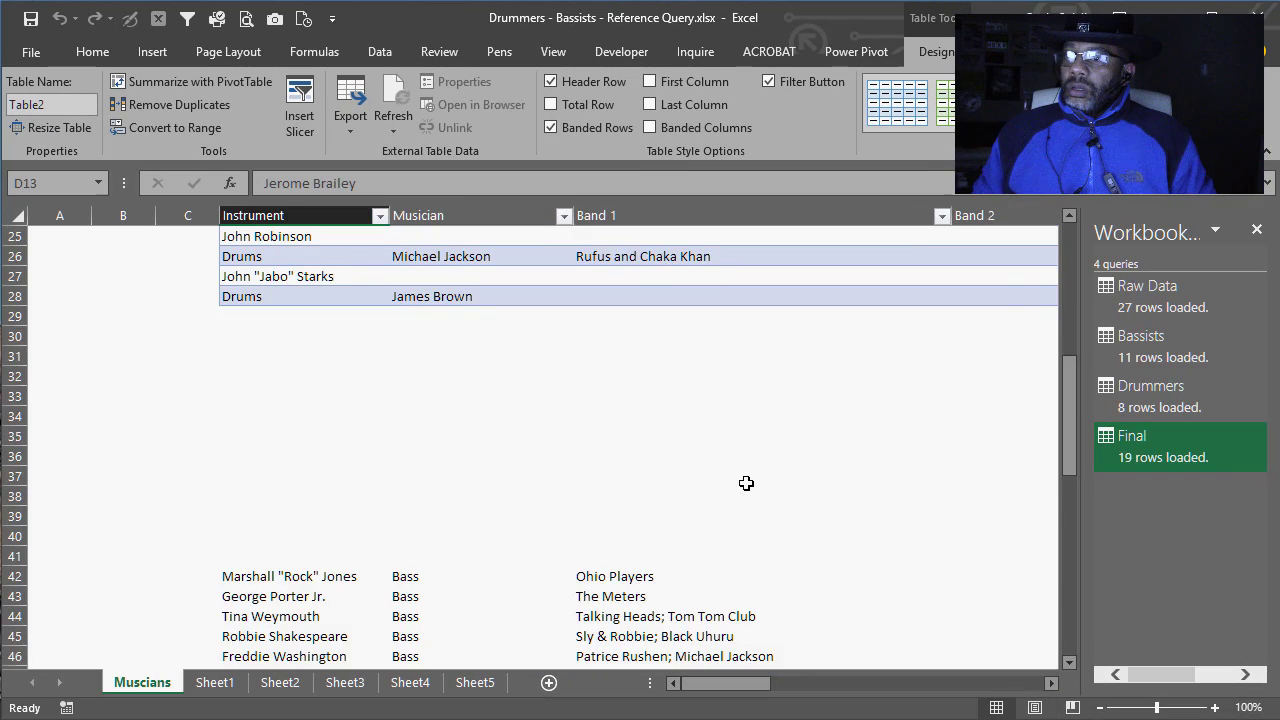
Drag the extra musician block D42:F64 up so it starts at row 29
scroll(746, 483, down, 2)
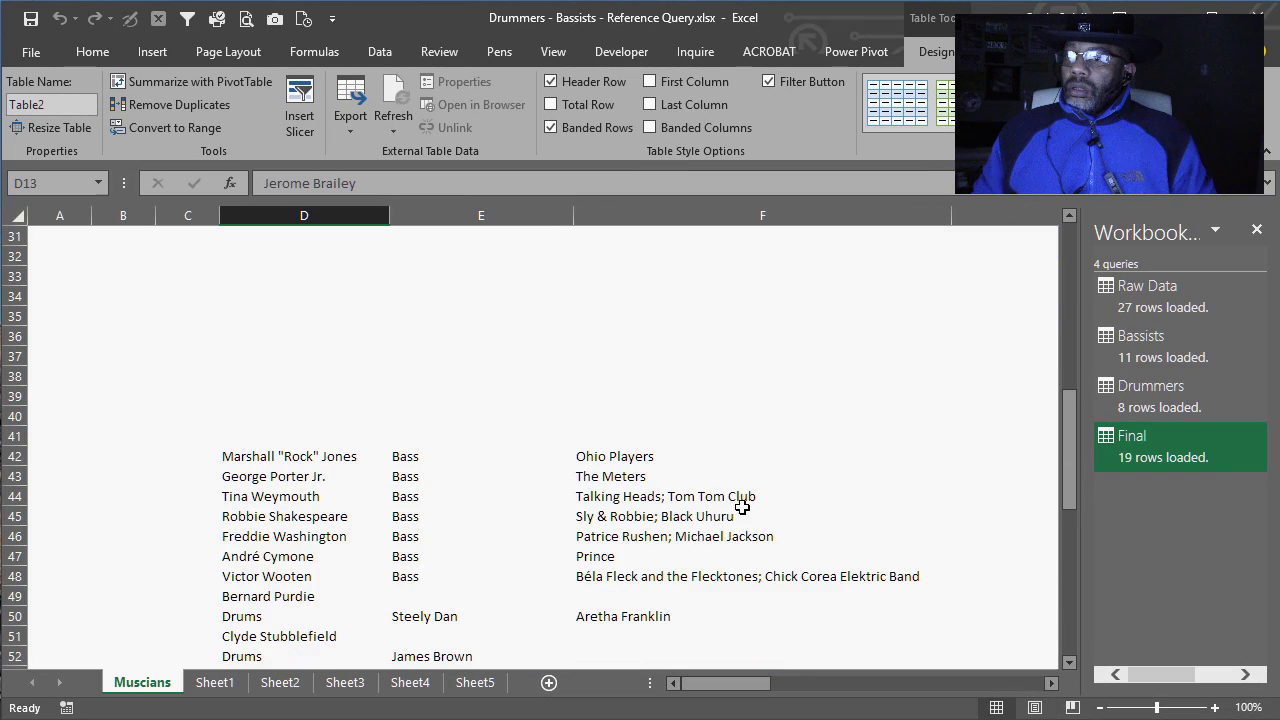
scroll(563, 470, down, 3)
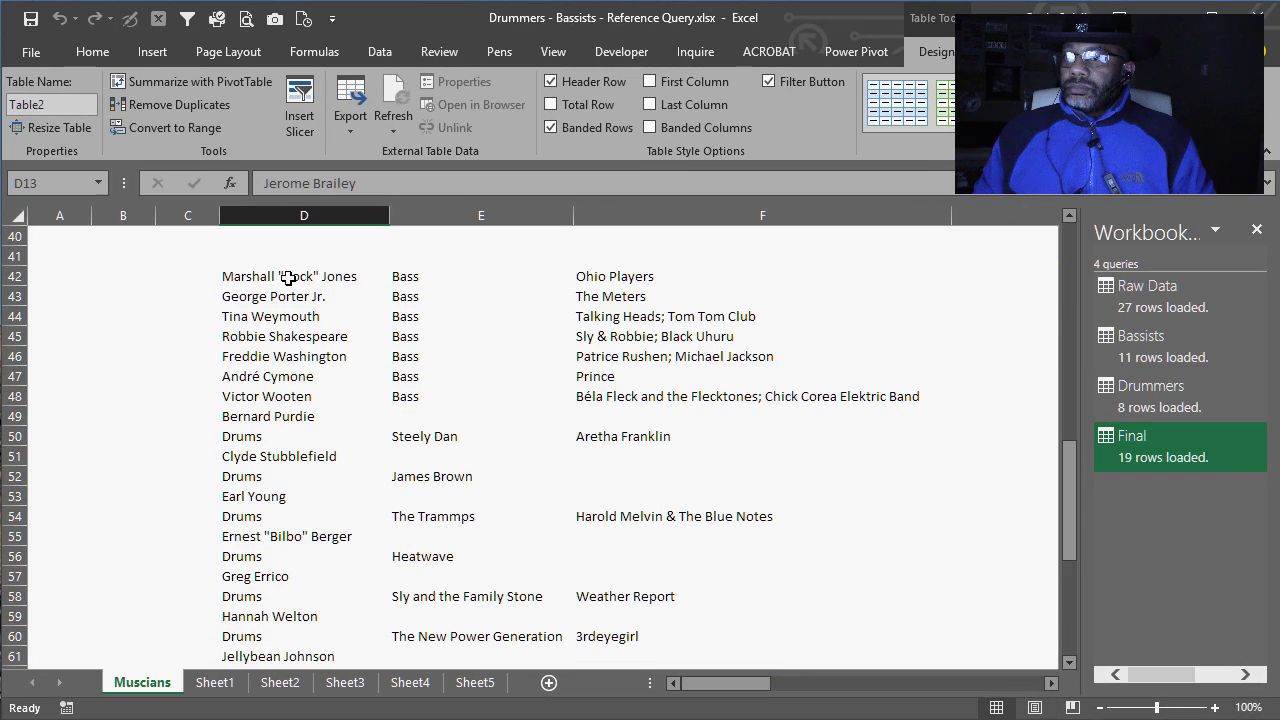
drag(288, 277, 707, 595)
scroll(746, 529, up, 8)
scroll(583, 591, up, 2)
scroll(566, 601, down, 2)
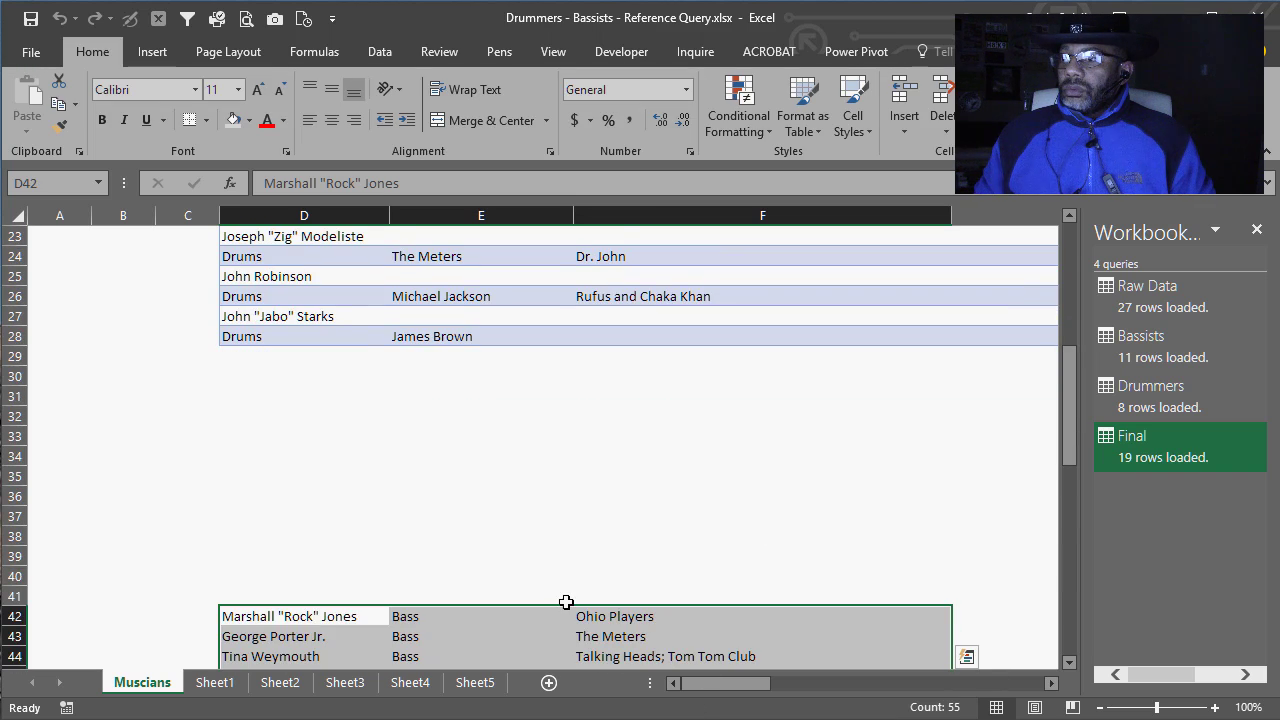
drag(566, 601, 509, 356)
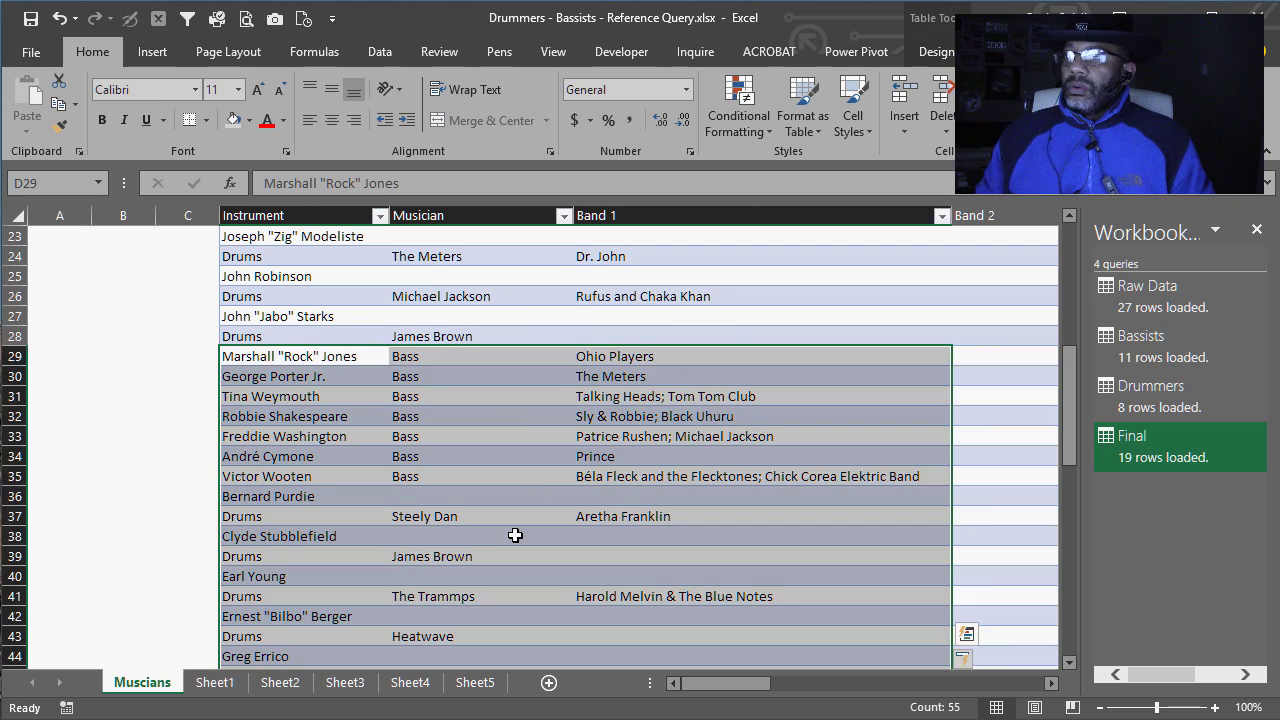
scroll(515, 536, down, 6)
click(516, 530)
scroll(529, 460, up, 13)
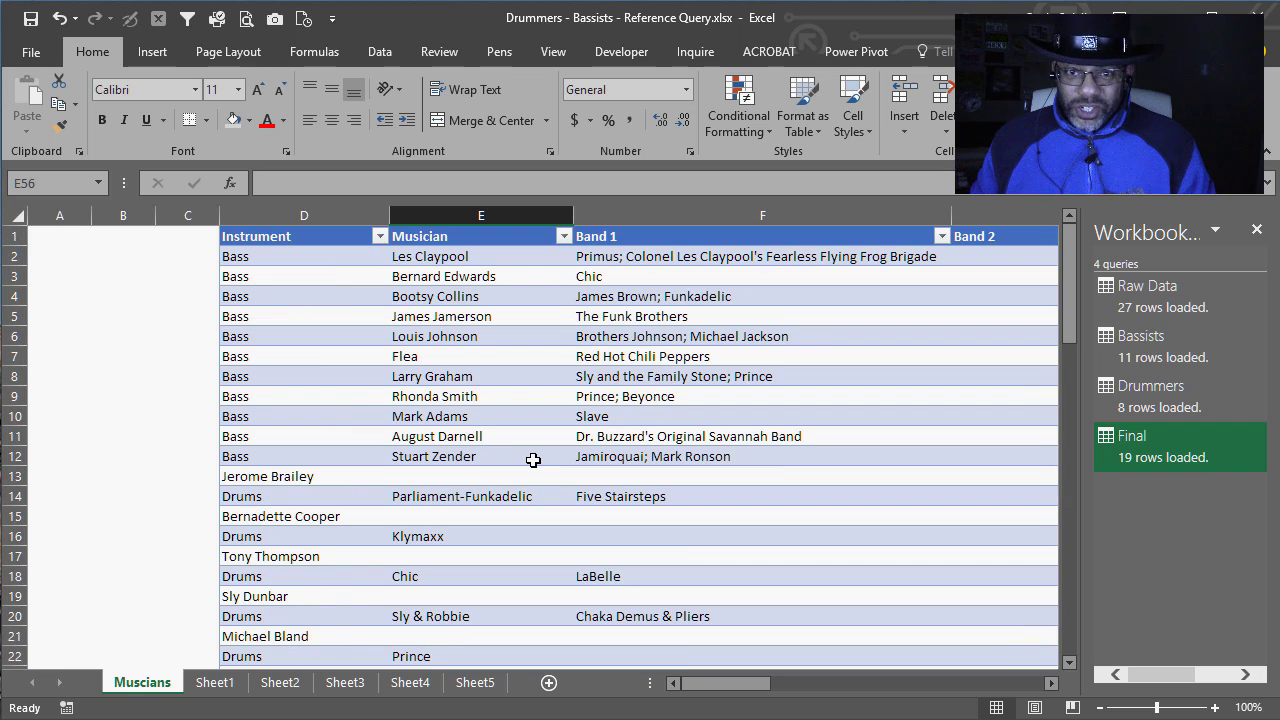
On Sheet5, refresh the Final query so its table grows to 26 rows
click(476, 683)
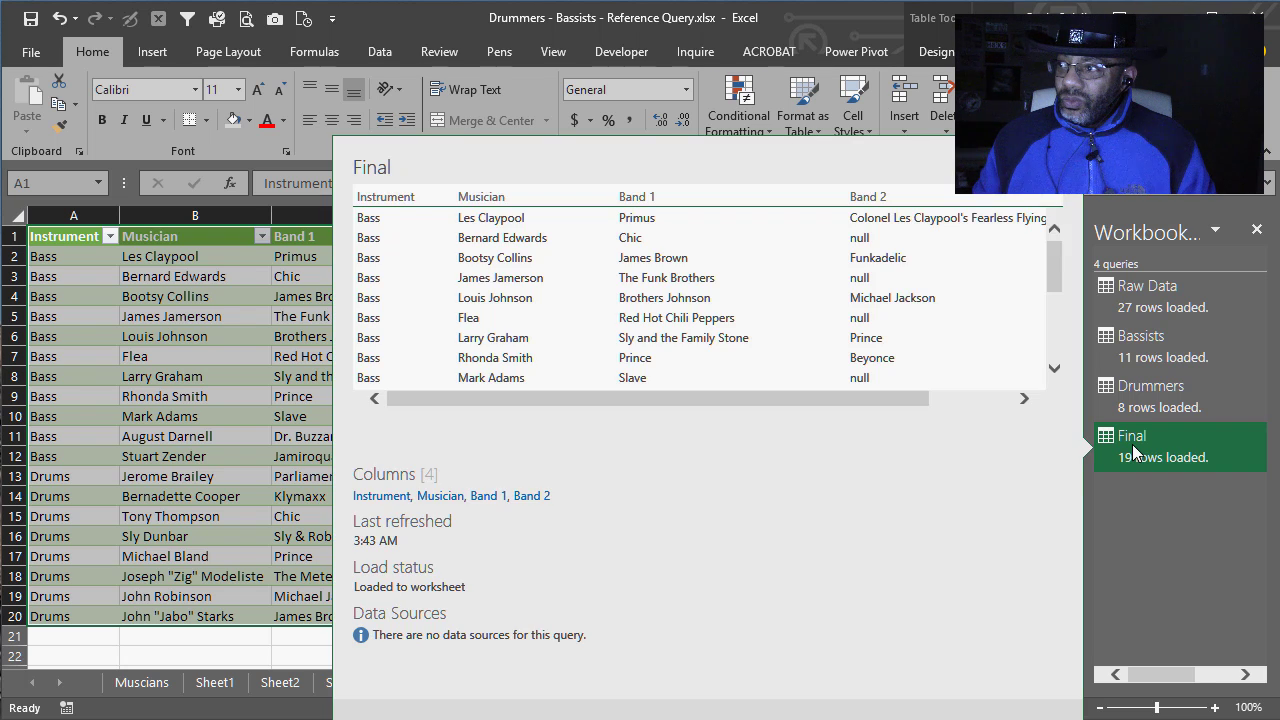
right_click(1132, 446)
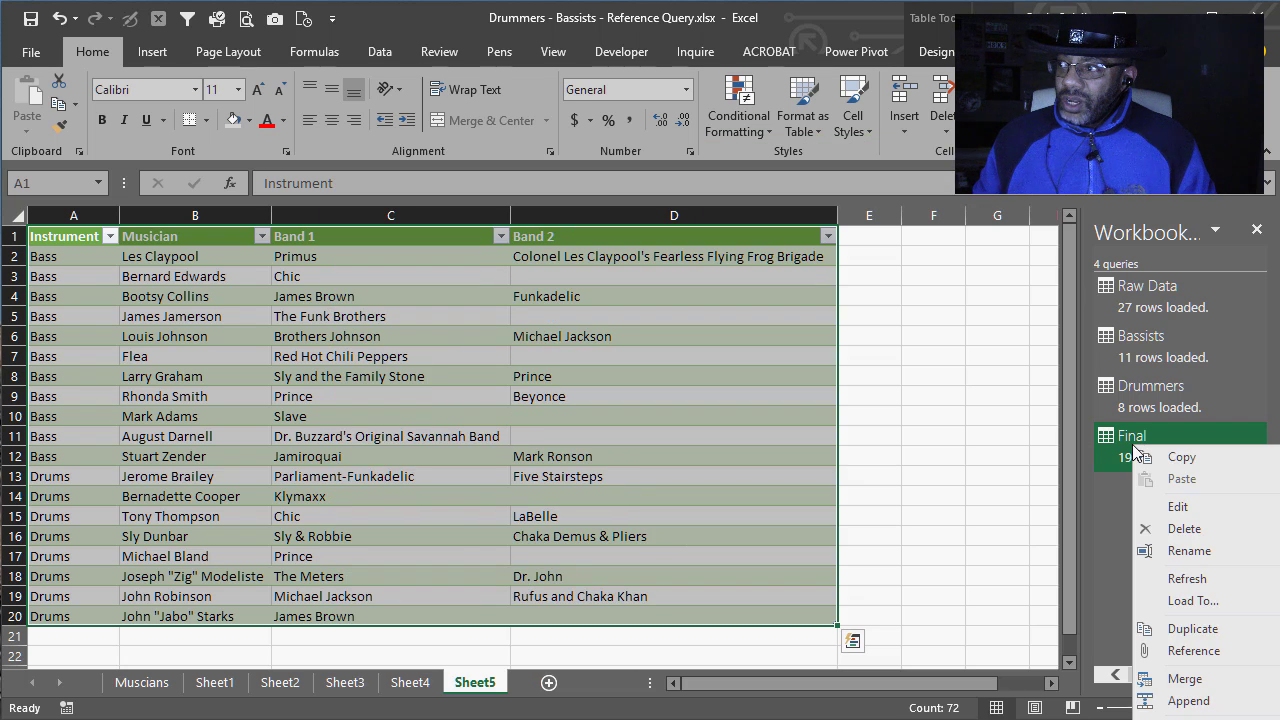
click(1165, 578)
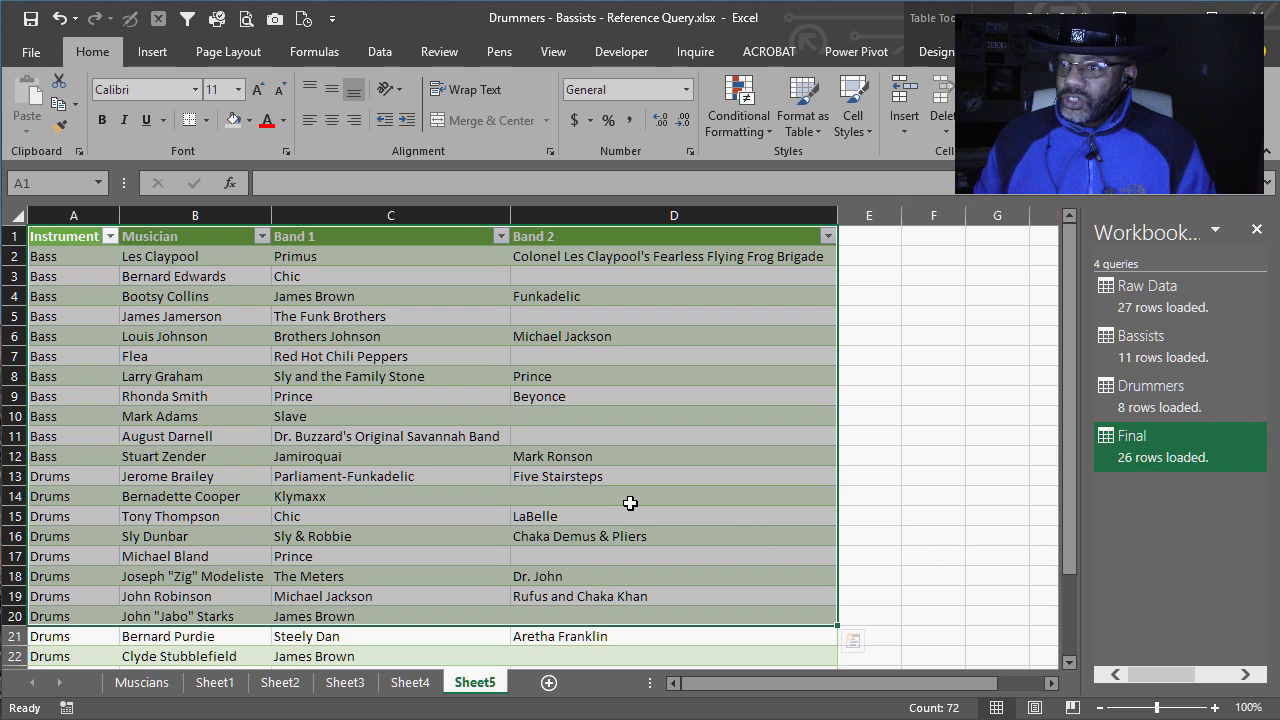
click(933, 516)
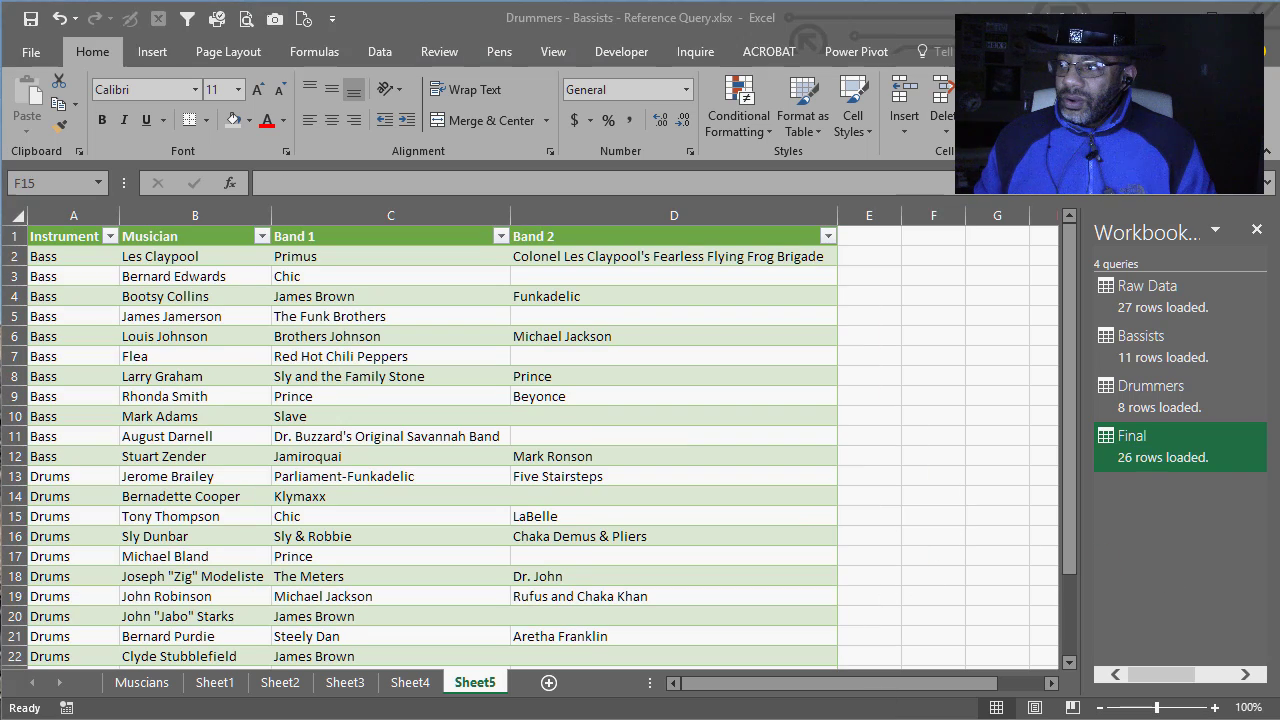
scroll(899, 577, down, 4)
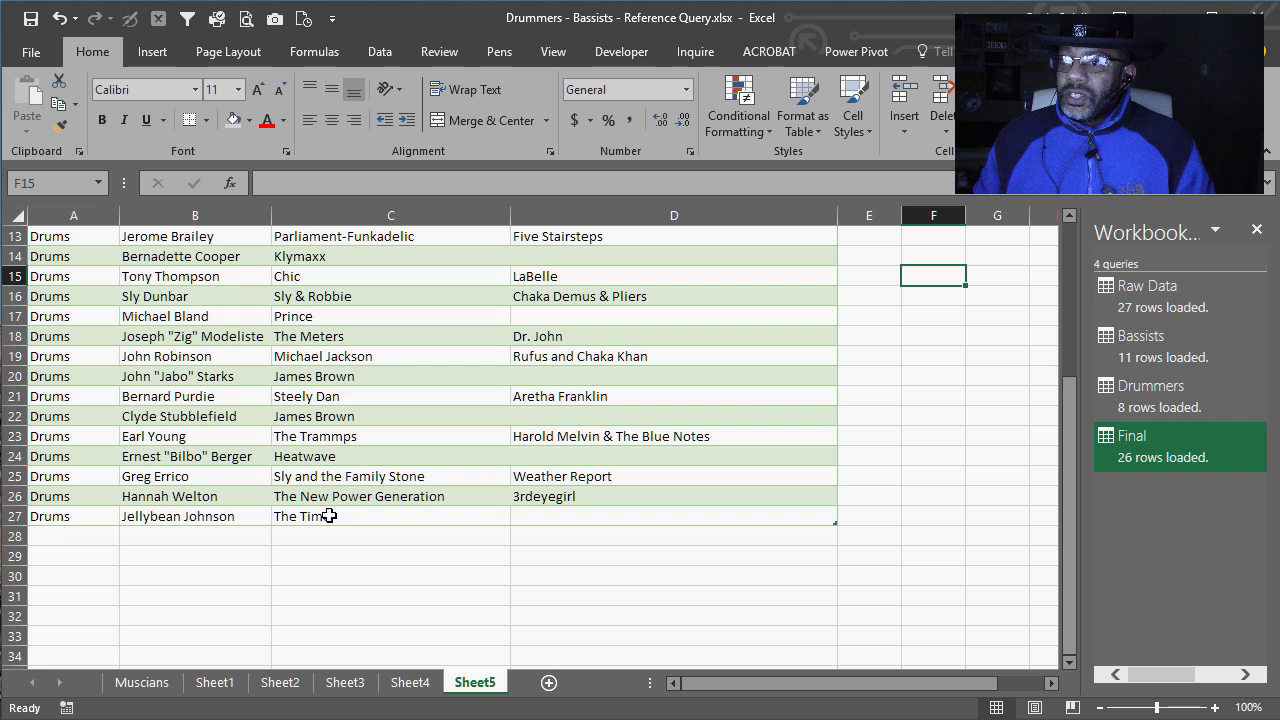
click(503, 581)
Bring up and dismiss the context menu for the Raw Data query in the editor
scroll(503, 581, up, 4)
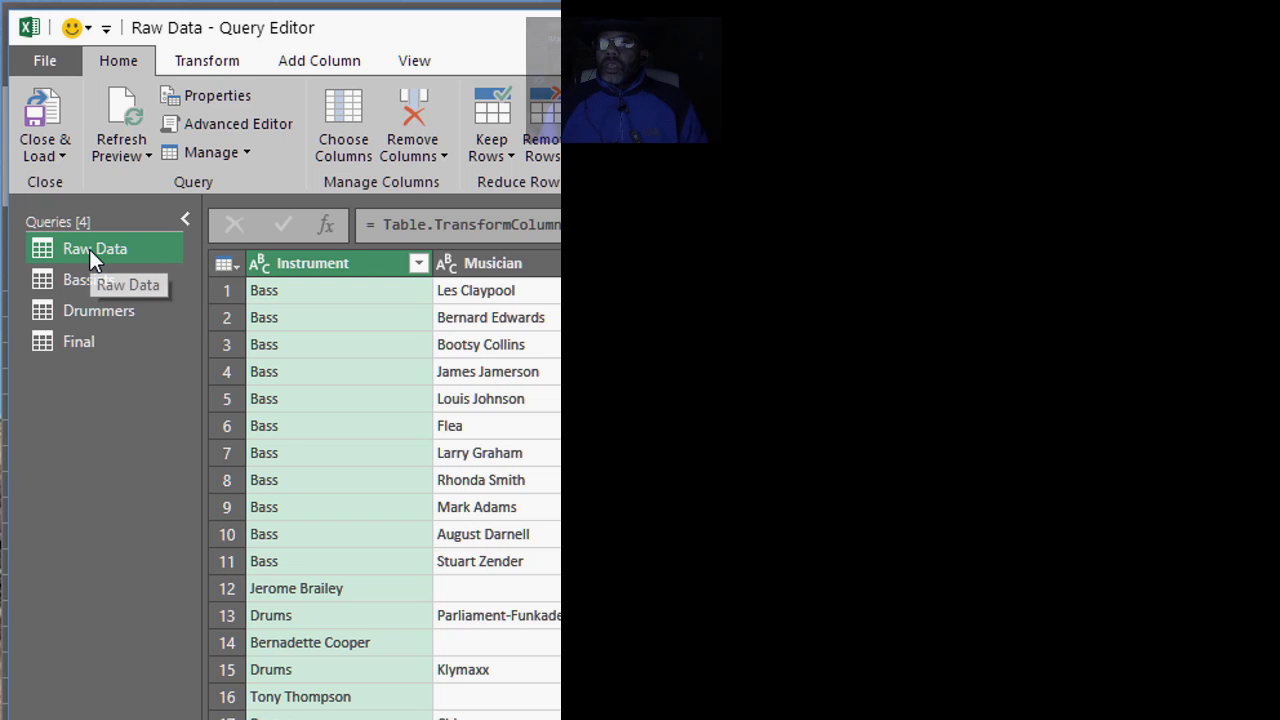
right_click(89, 249)
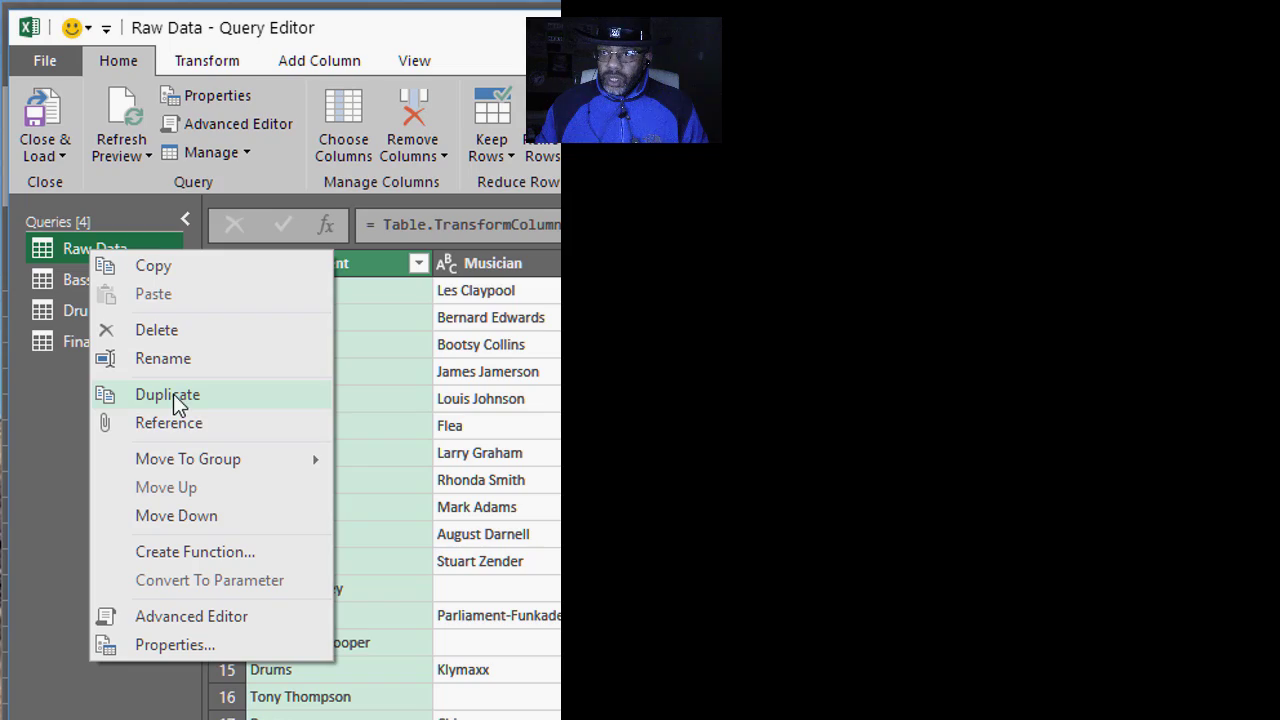
key(Escape)
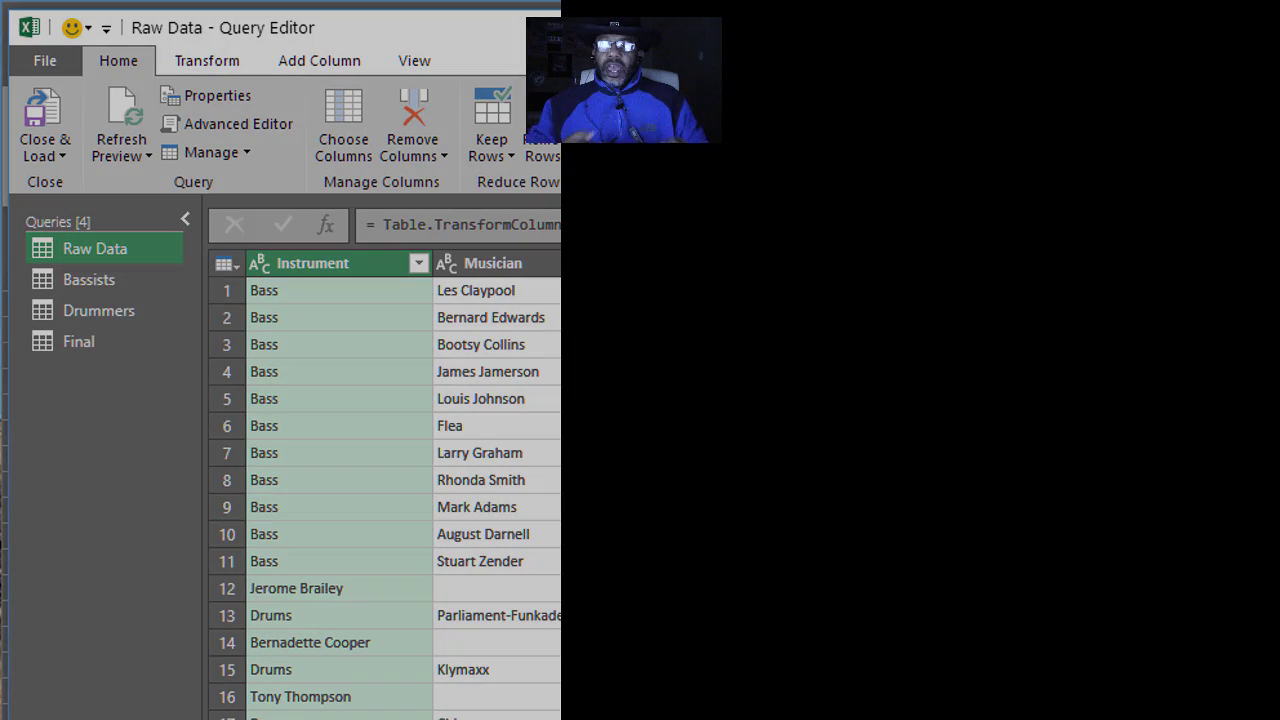